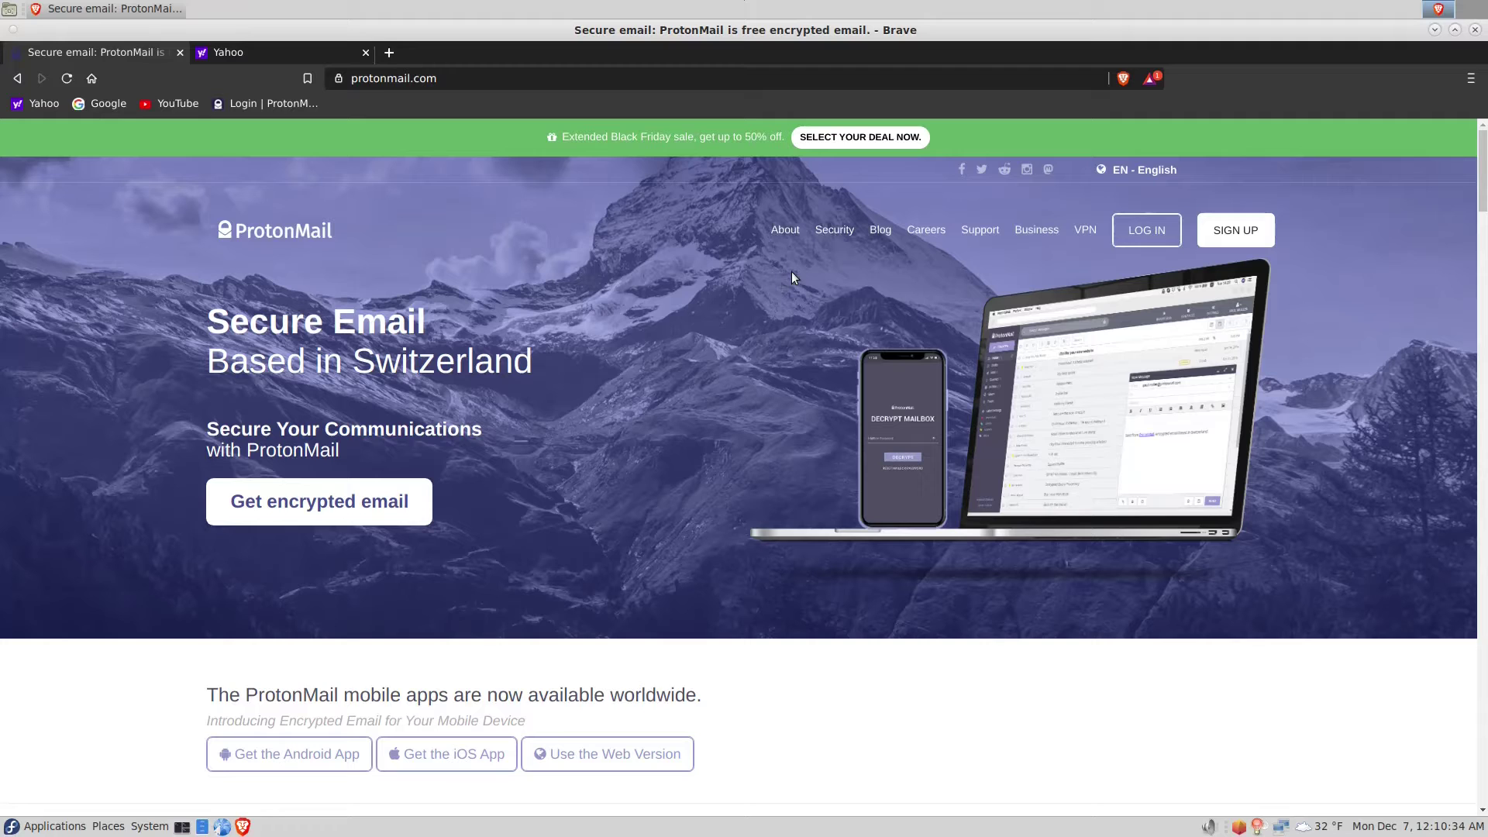
Step: Load mail.protonmail.com/login from the LOG IN link on the ProtonMail homepage
left_click(1146, 230)
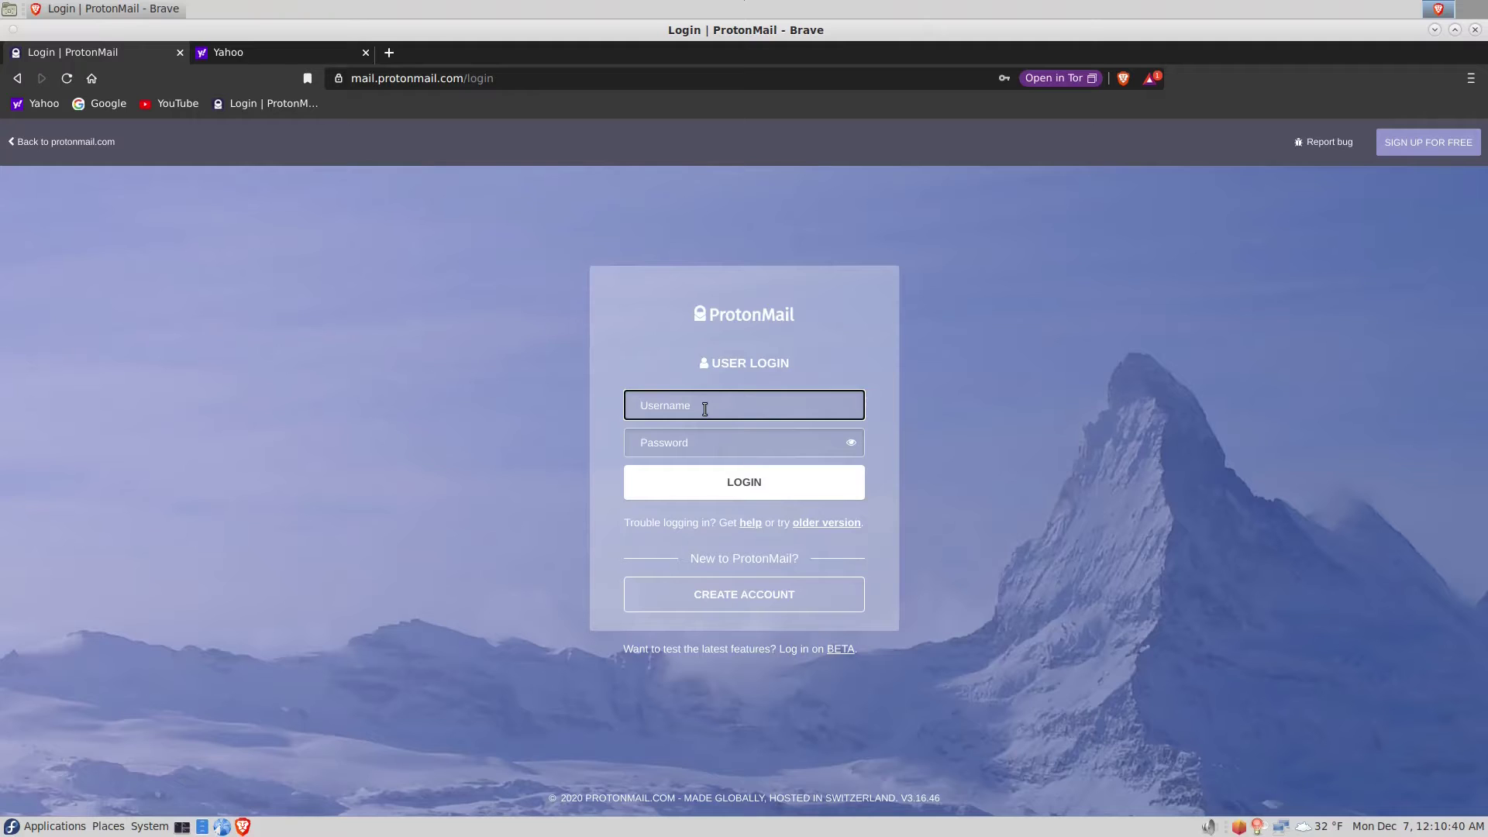
Step: Autofill the ProtonMail username and password from the saved login, briefly checking the Bookmarks menu
left_click(704, 409)
left_click(691, 440)
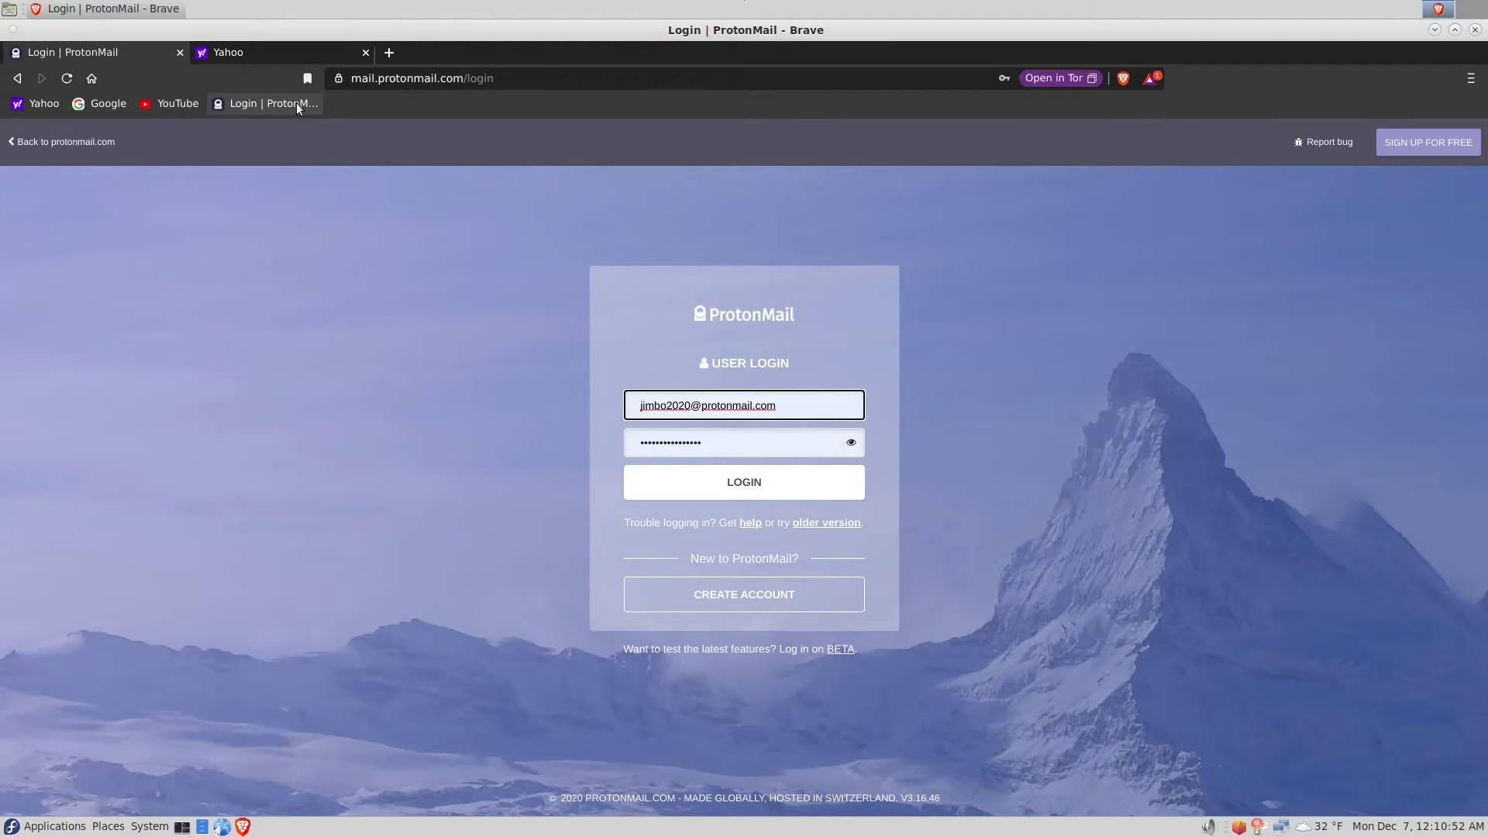
left_click(1472, 80)
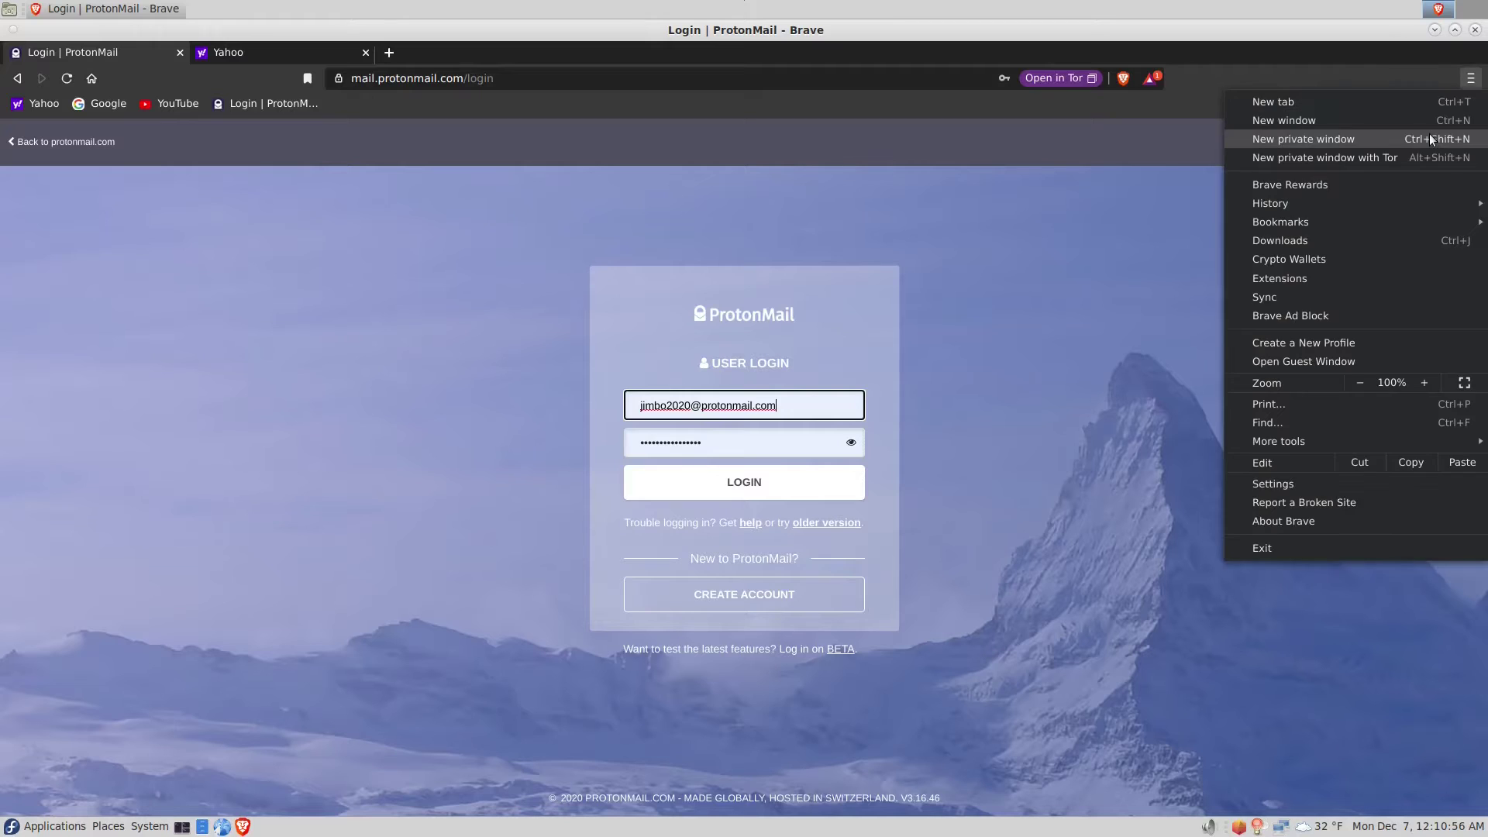
mouse_move(1314, 223)
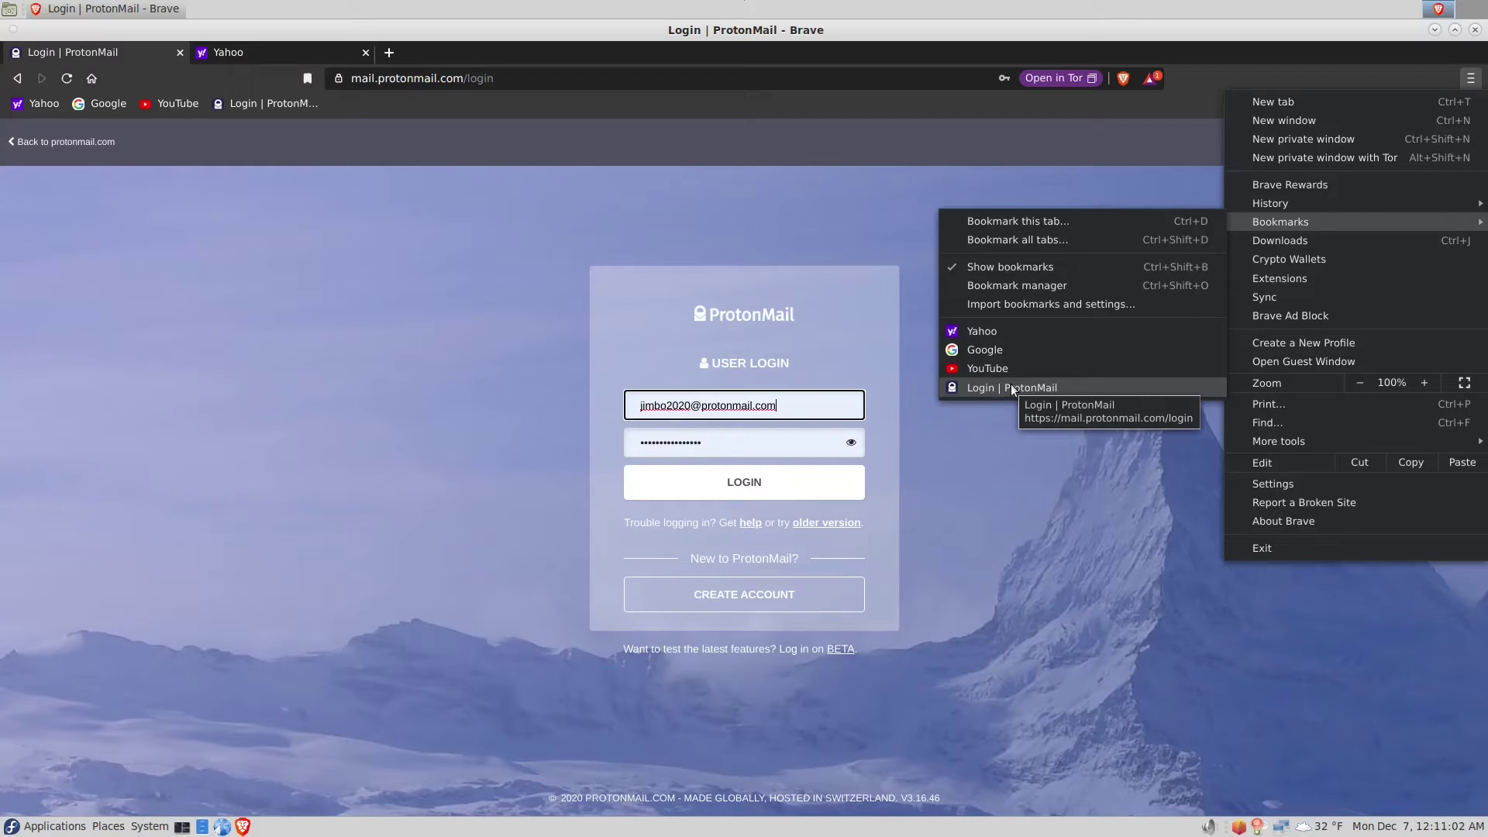
left_click(354, 256)
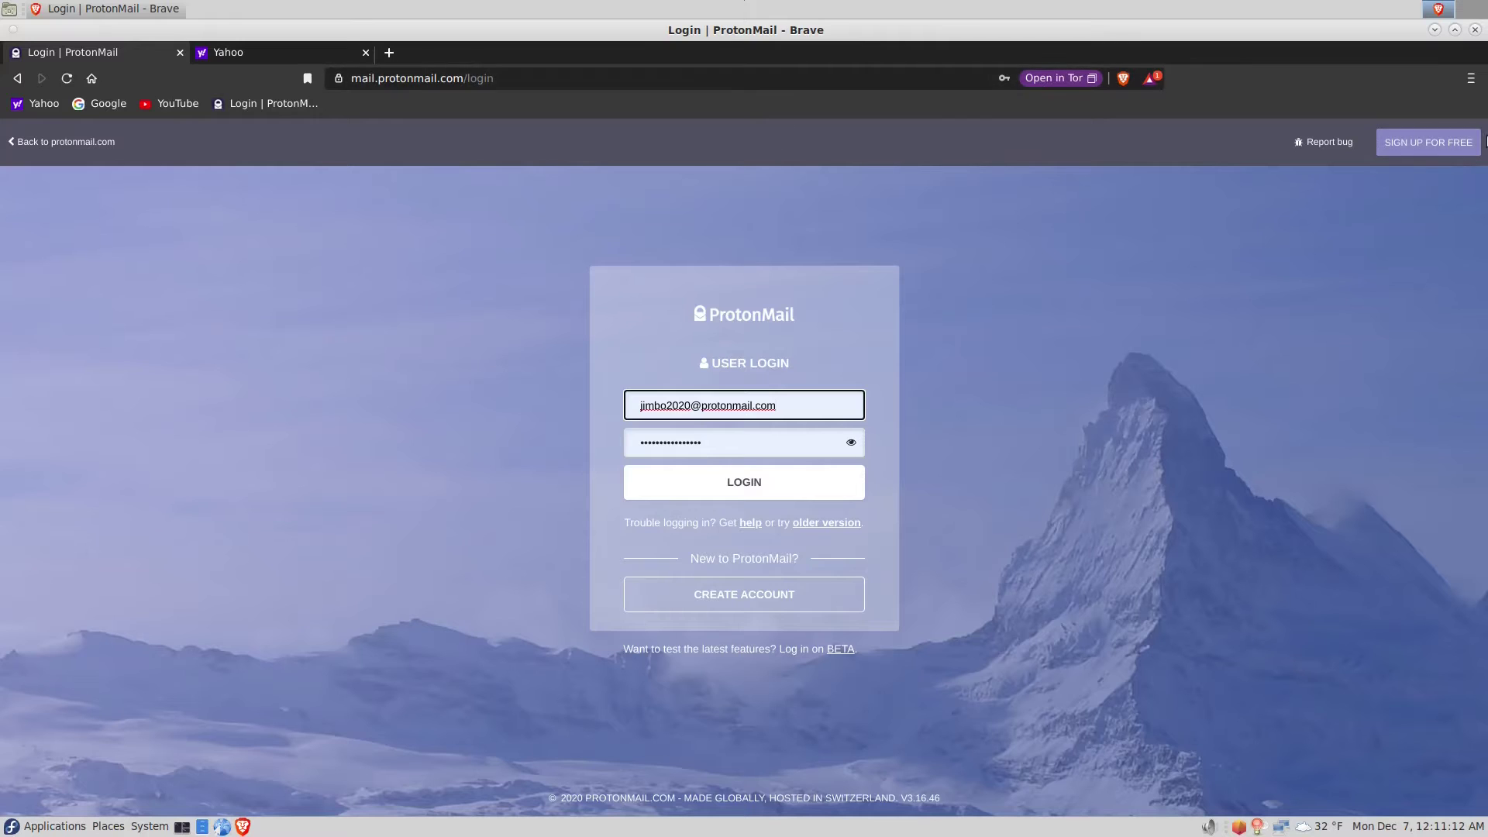
Step: Open the Bookmark manager from the main menu, glancing at the Yahoo bookmark's actions menu
left_click(1470, 78)
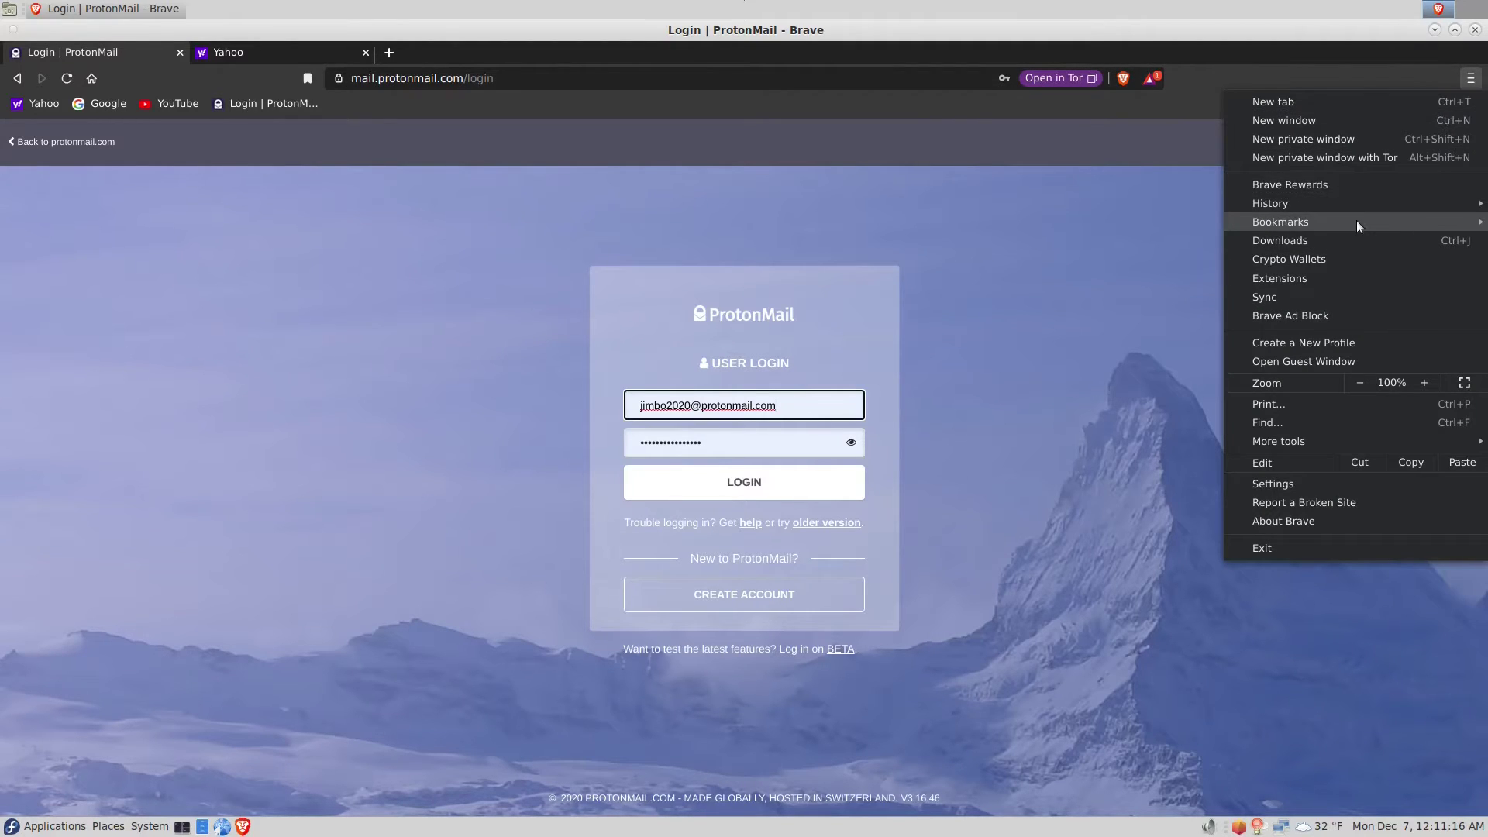
mouse_move(1356, 222)
left_click(1035, 285)
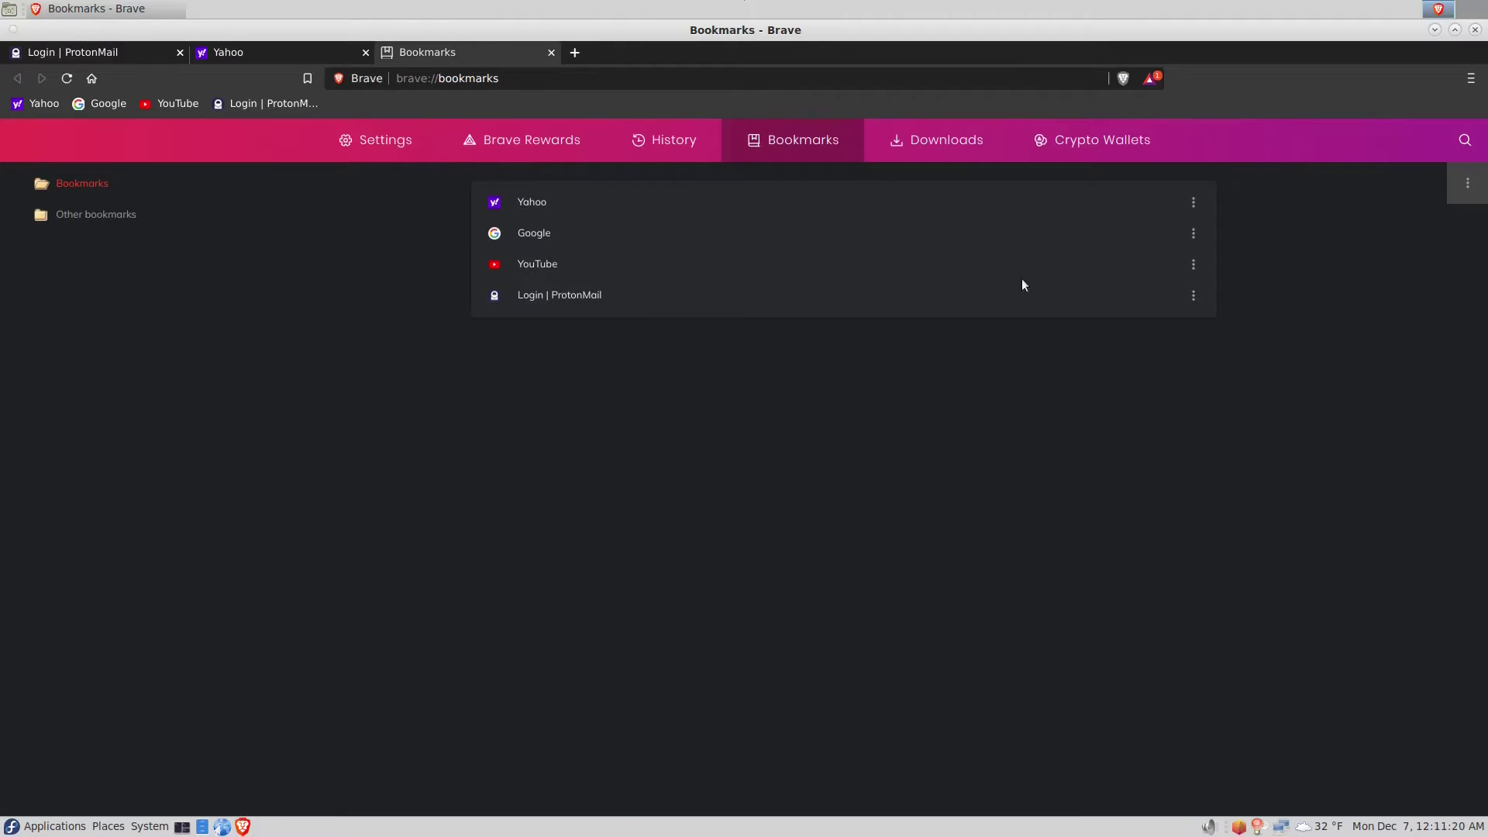
left_click(1194, 208)
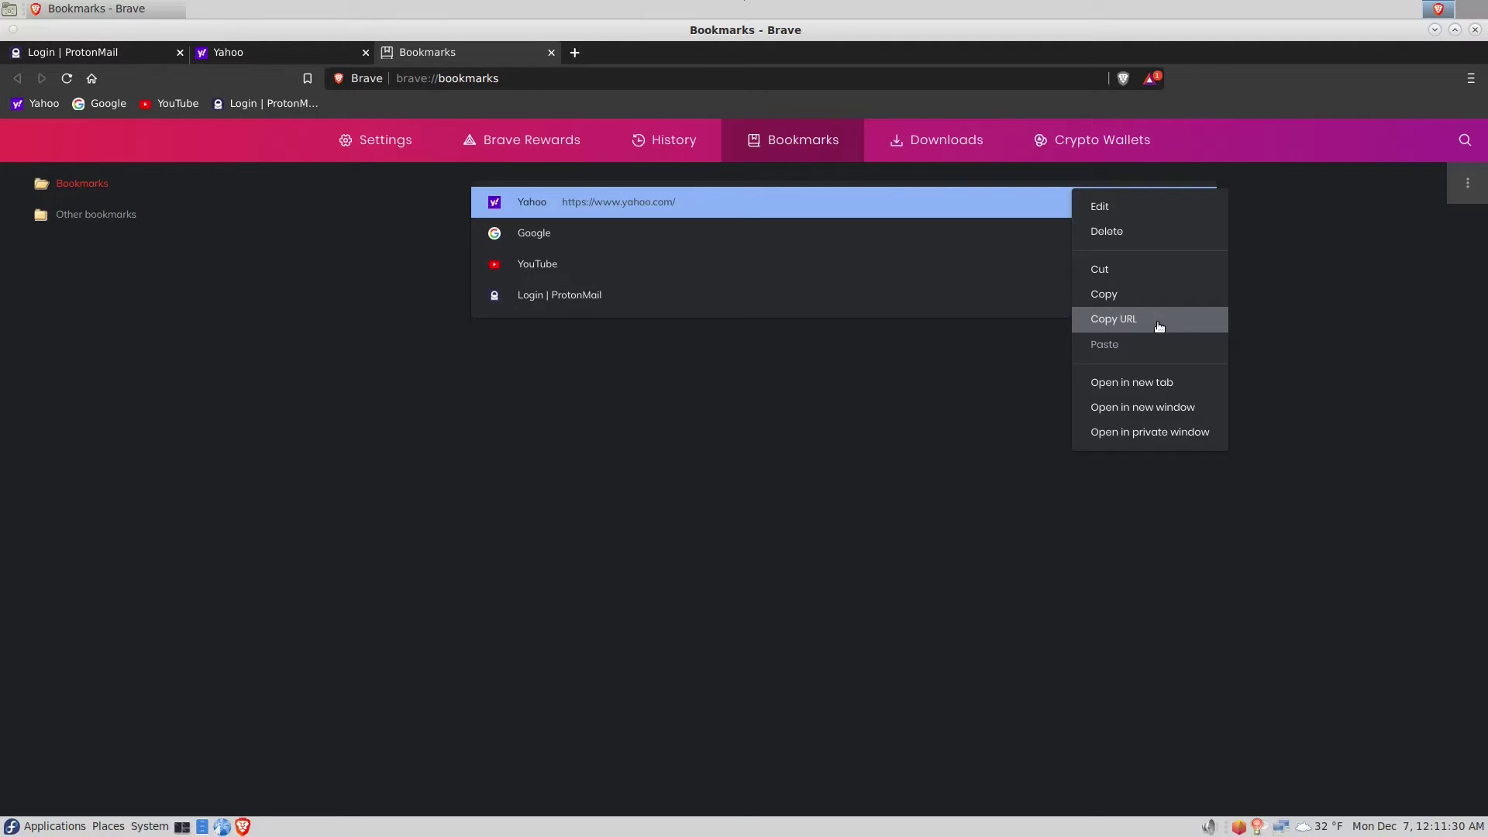
left_click(1271, 526)
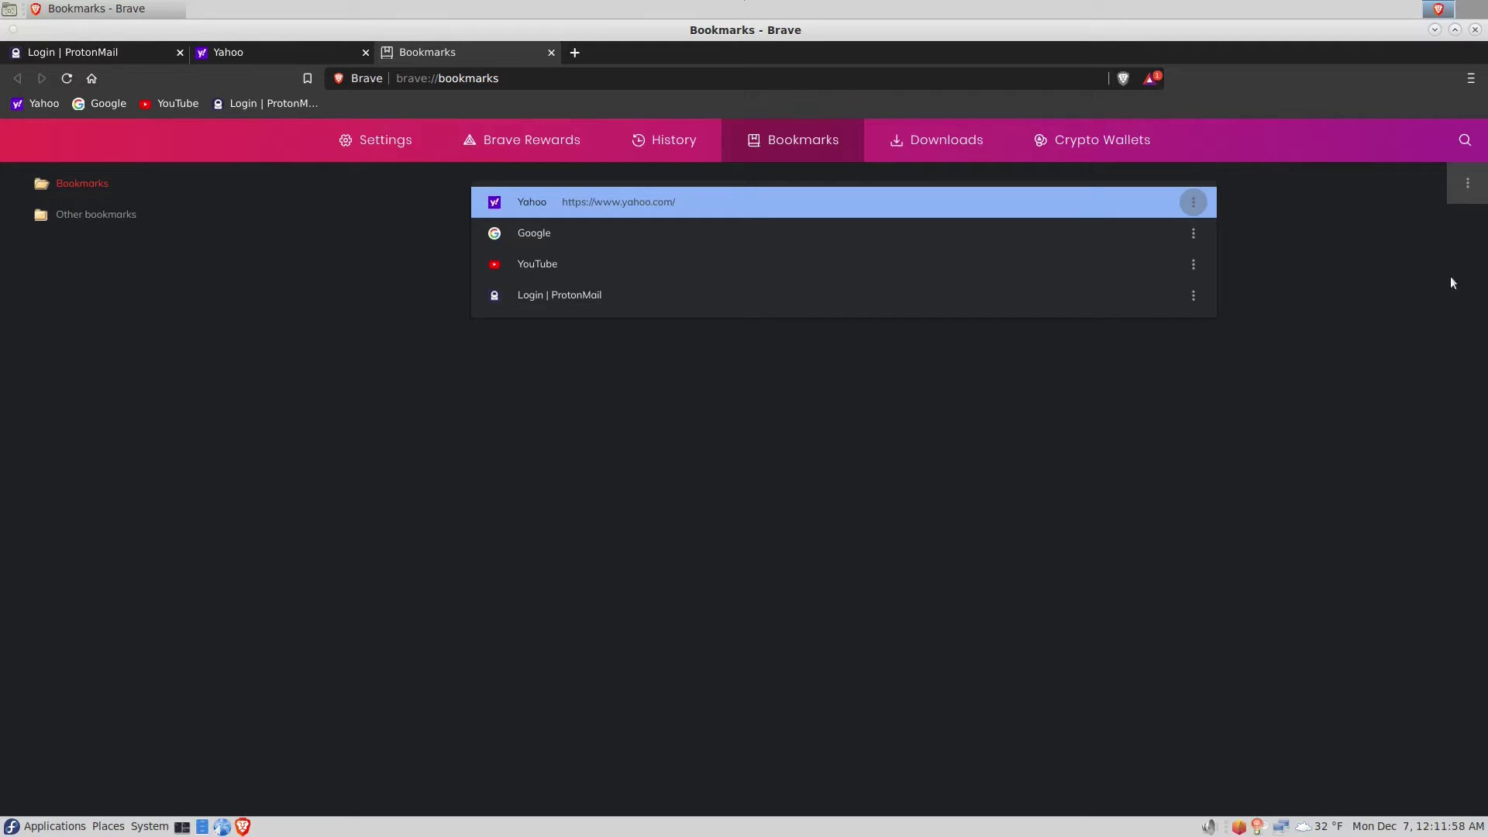
Step: Start a bookmarks export to the Desktop named Brave Bookmarks Backup 2020-12-07.html
left_click(1469, 186)
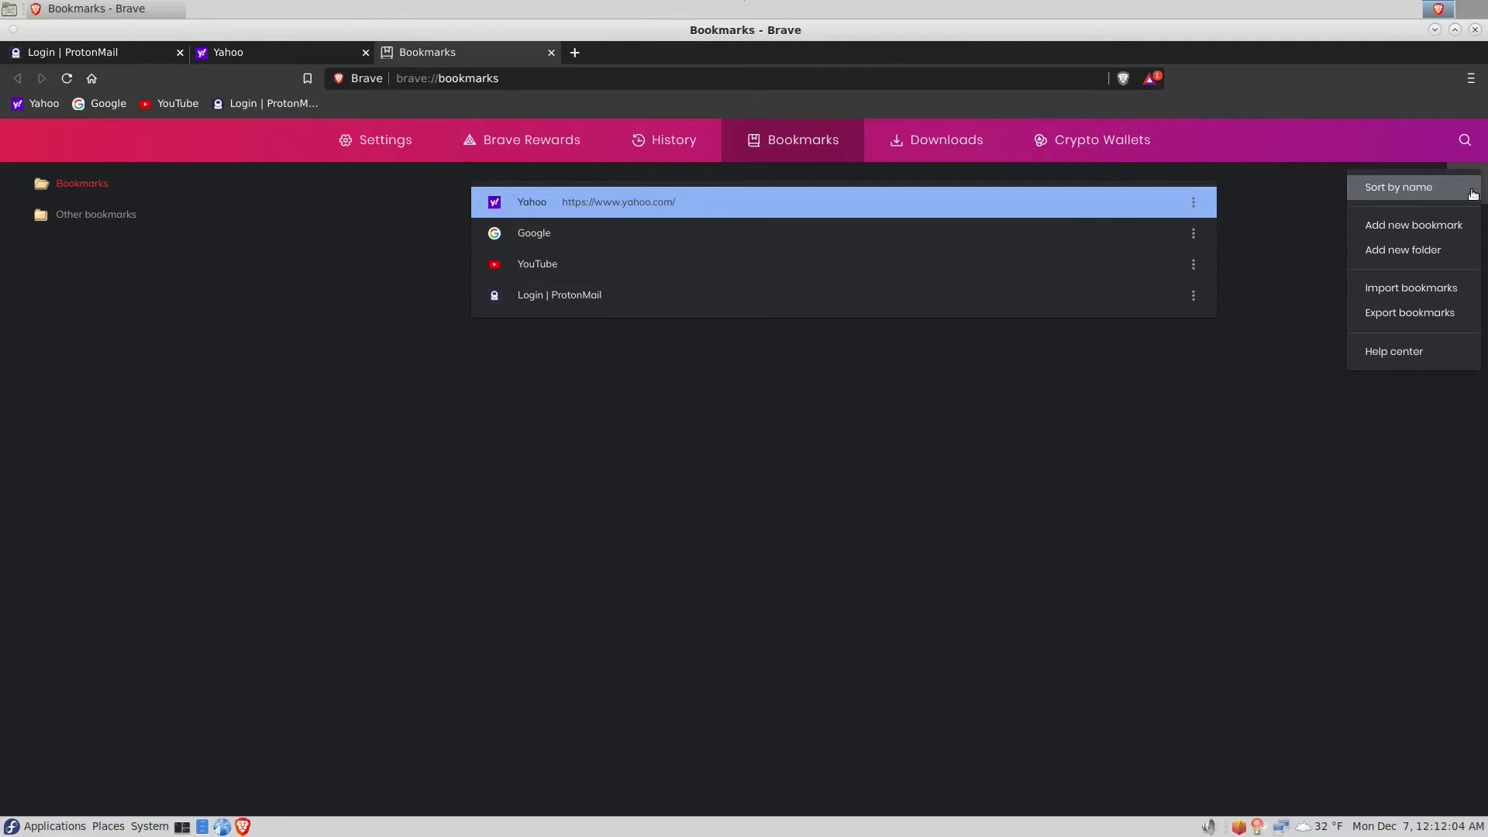
left_click(1424, 314)
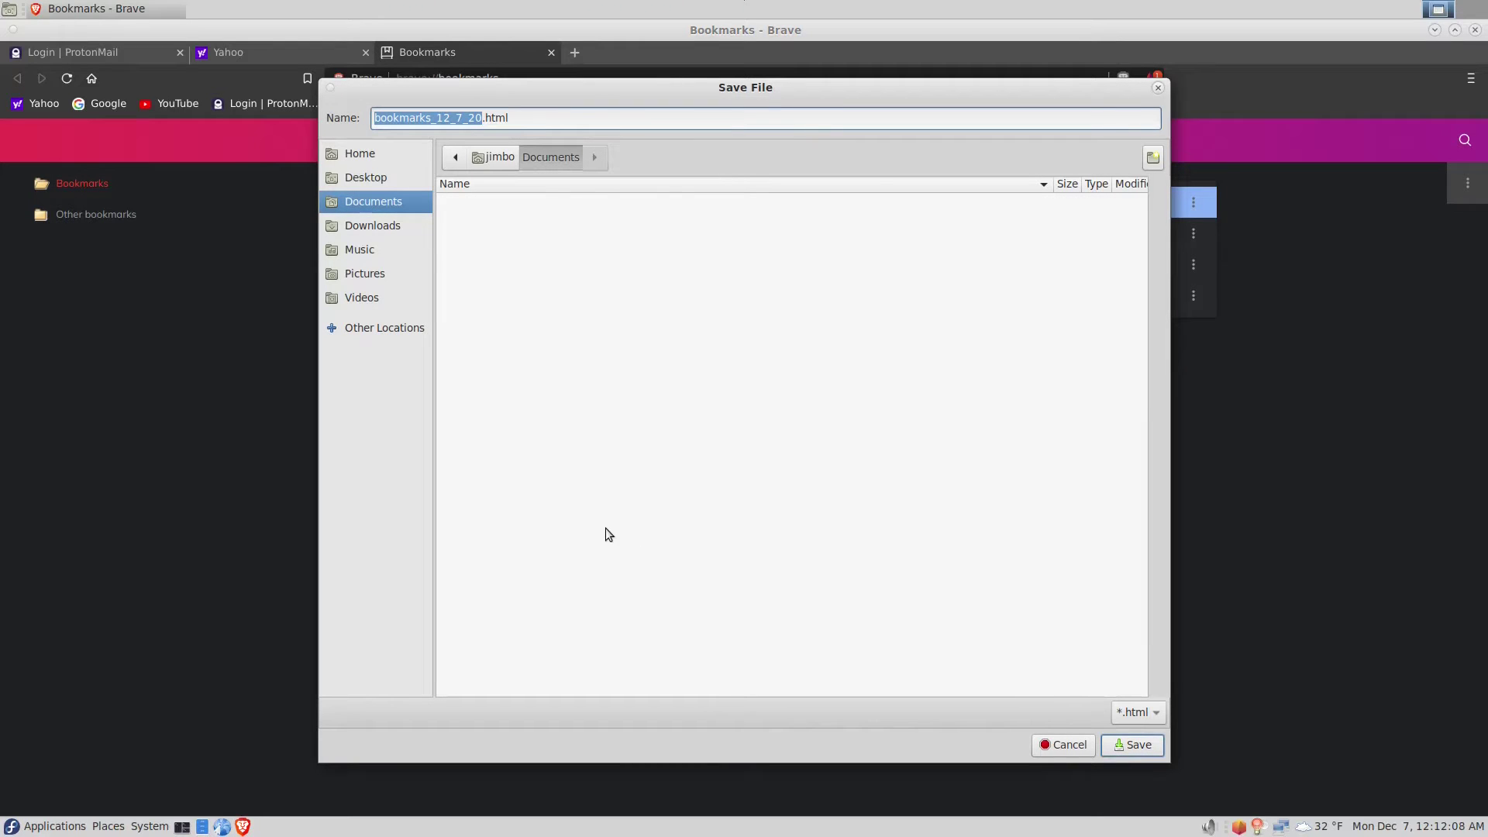
left_click(387, 176)
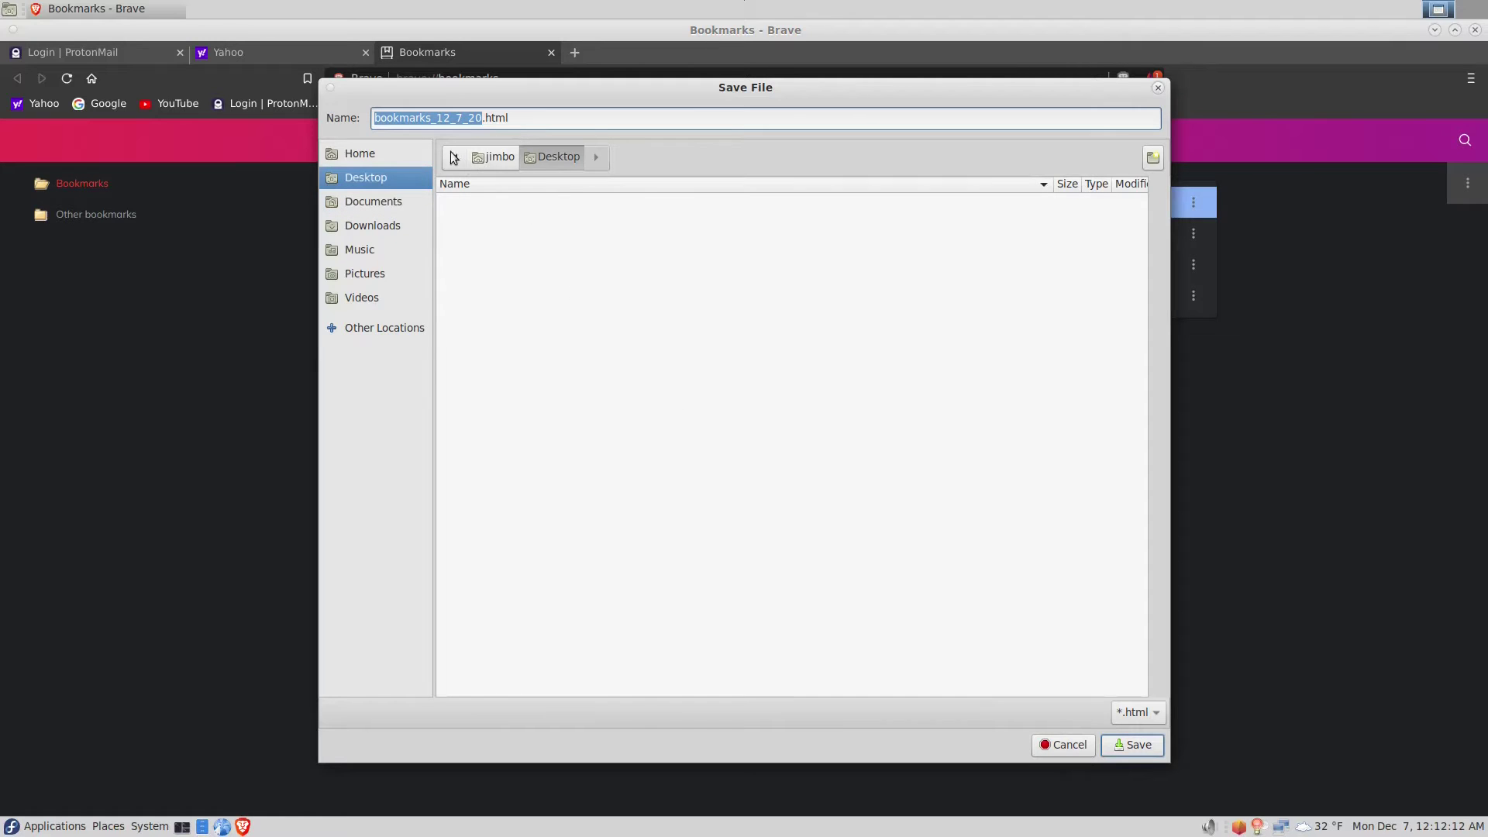
key("Home")
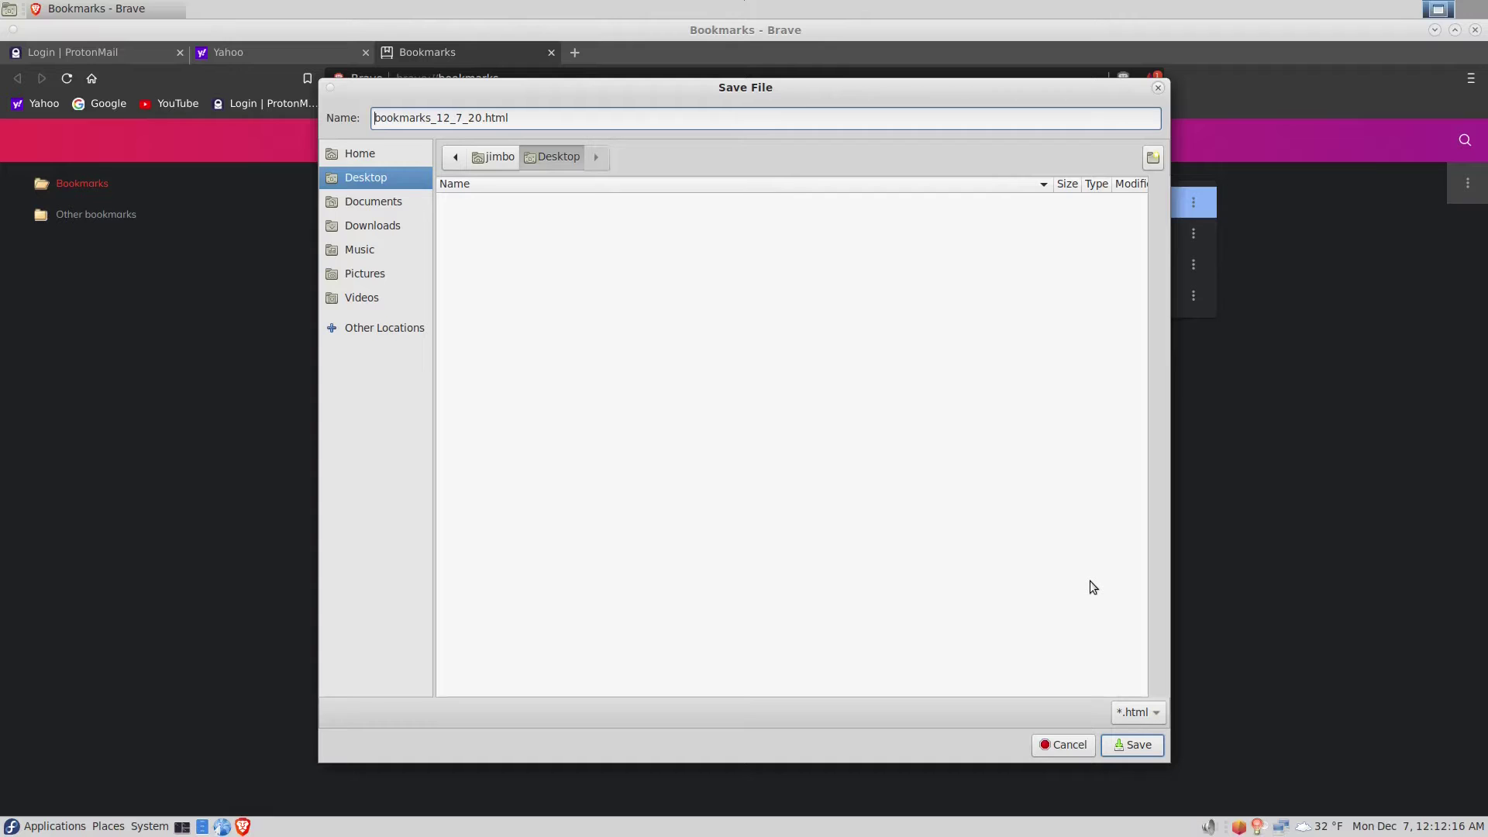
type("B")
type("rave B")
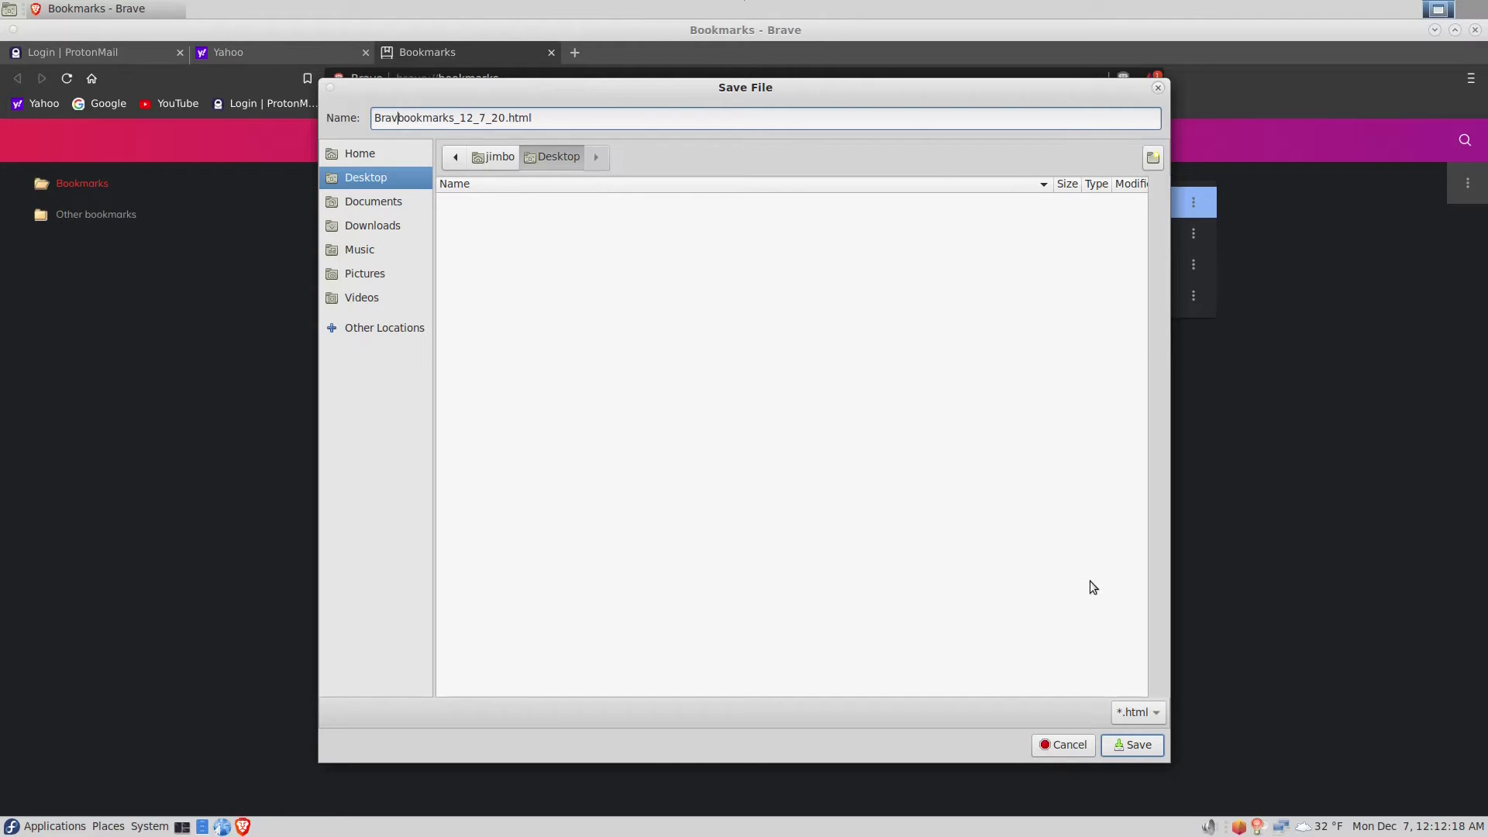
key("Delete")
key("Delete")
type("Backup ")
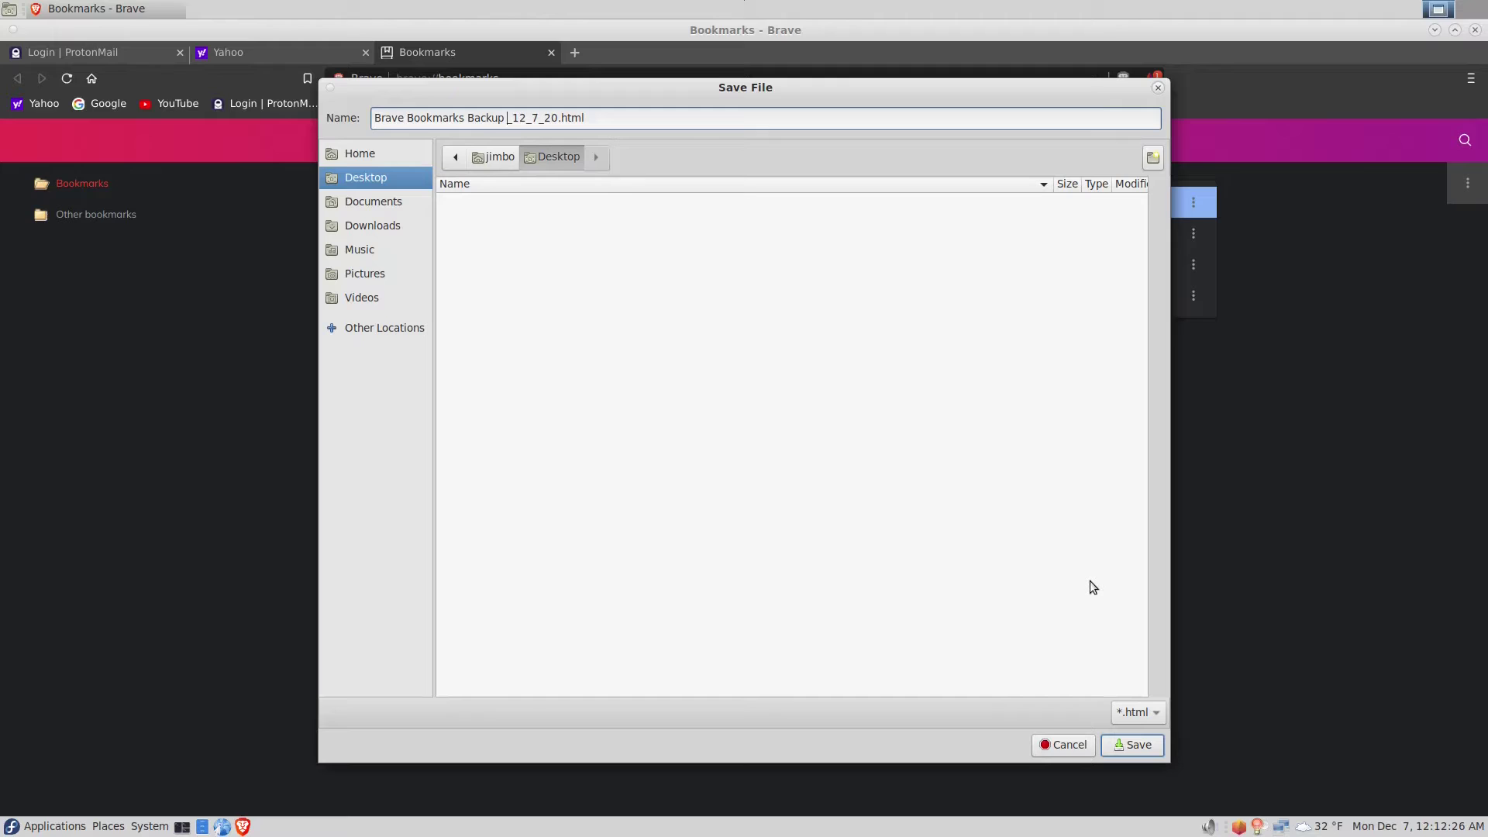
type("2020-12-07")
key("Delete")
key("Delete")
key("Delete")
key("Delete")
key("Delete")
key("Delete")
key("Delete")
key("Delete")
Step: Save the bookmarks backup, check the new file on the desktop, then return to Brave
left_click(1112, 742)
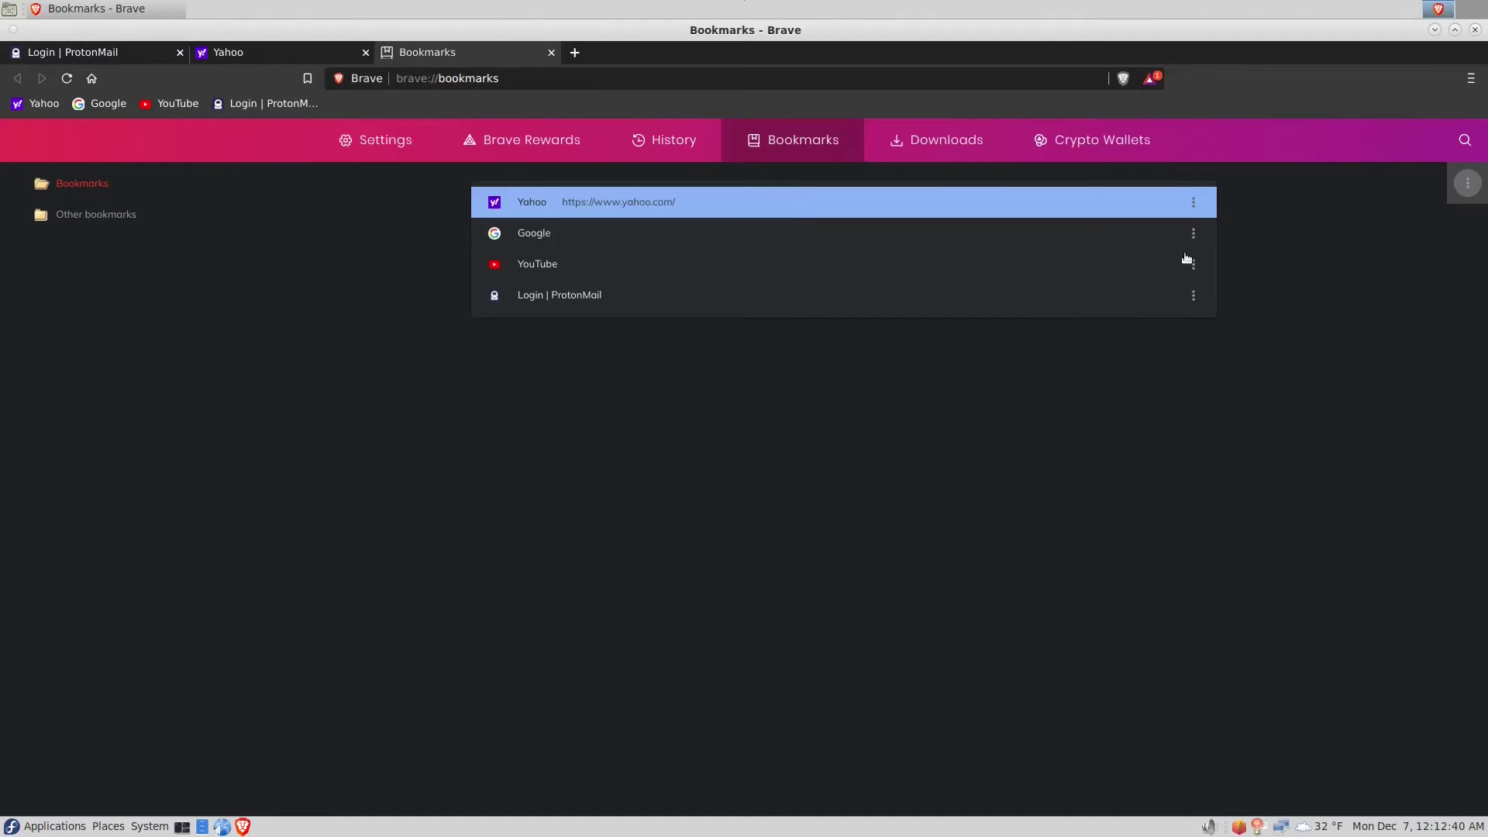
left_click(9, 9)
left_click(71, 132)
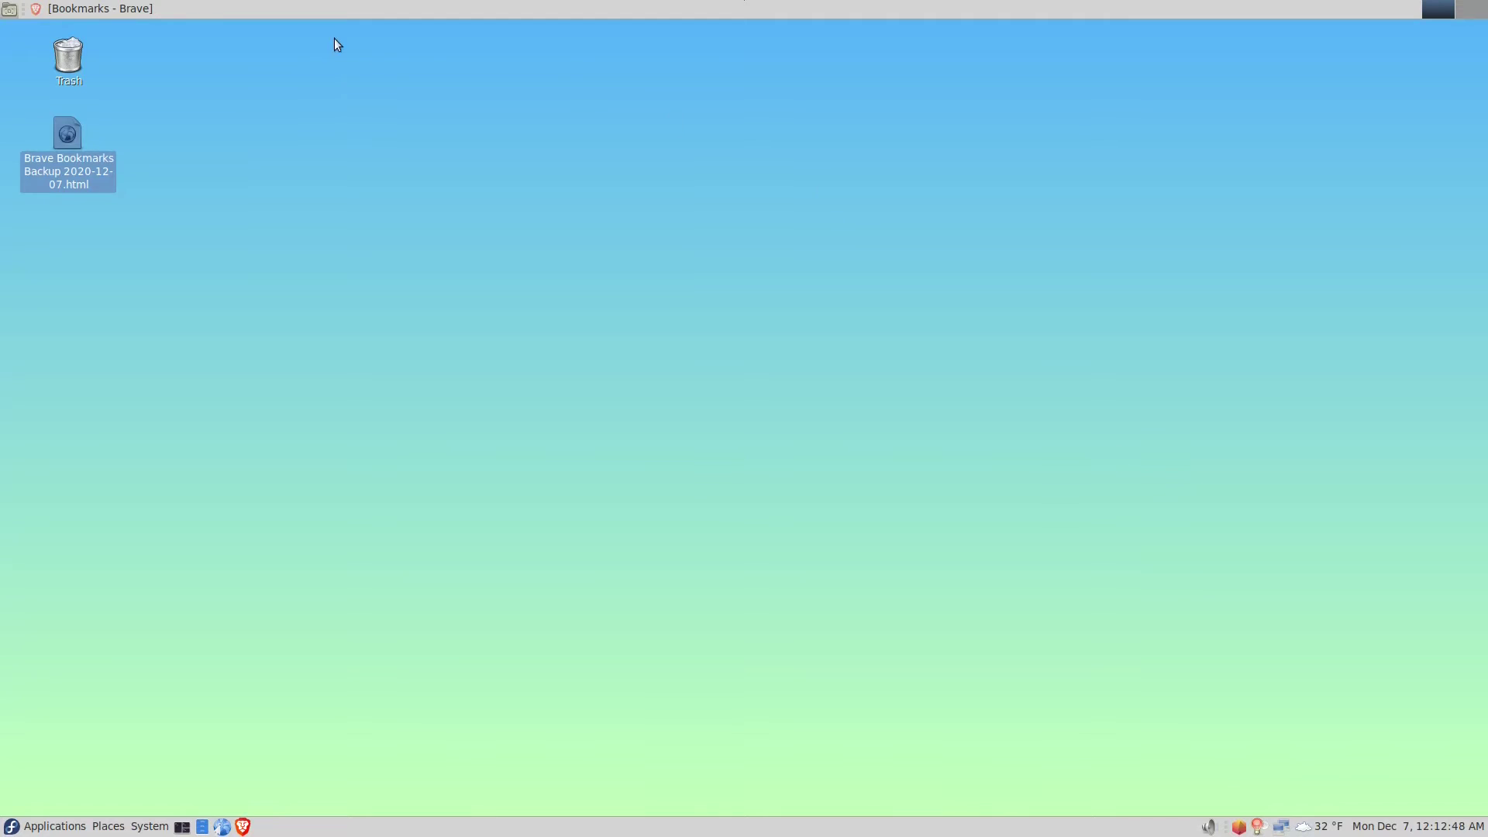
left_click(143, 9)
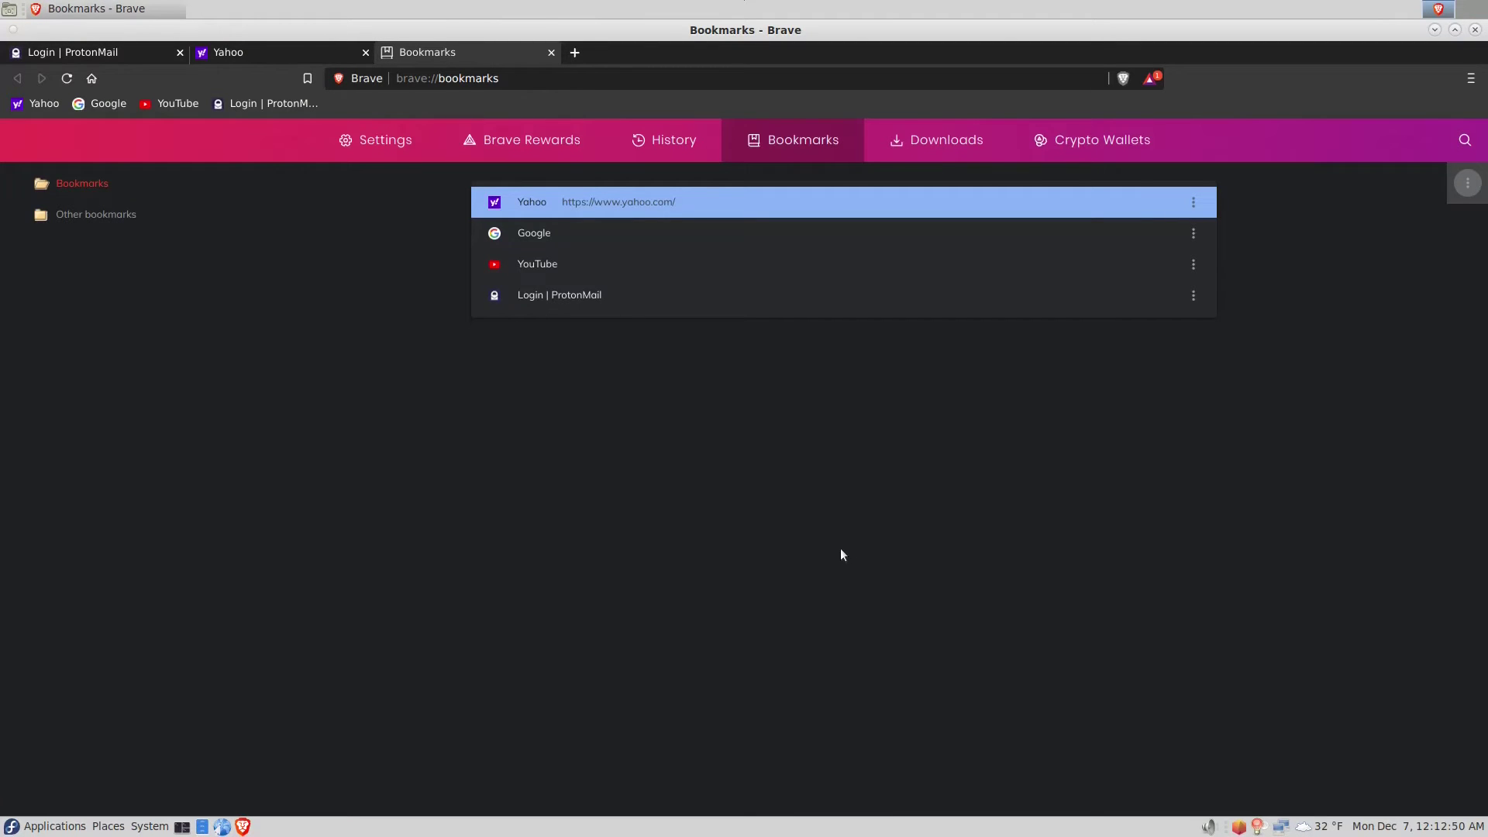
Step: Go to Settings > Privacy and security > Passwords to list the saved logins
left_click(1470, 78)
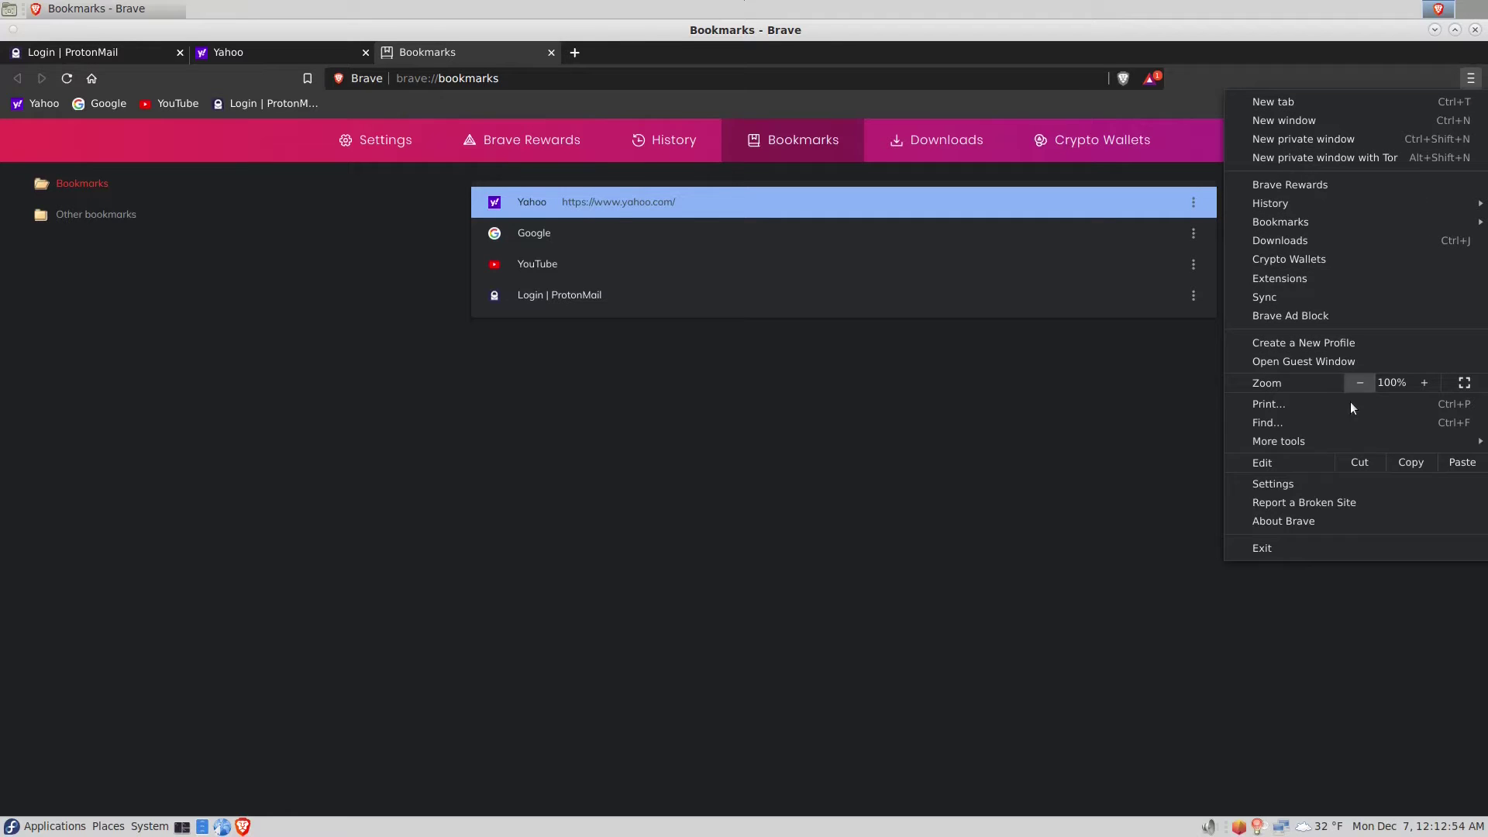
left_click(1327, 485)
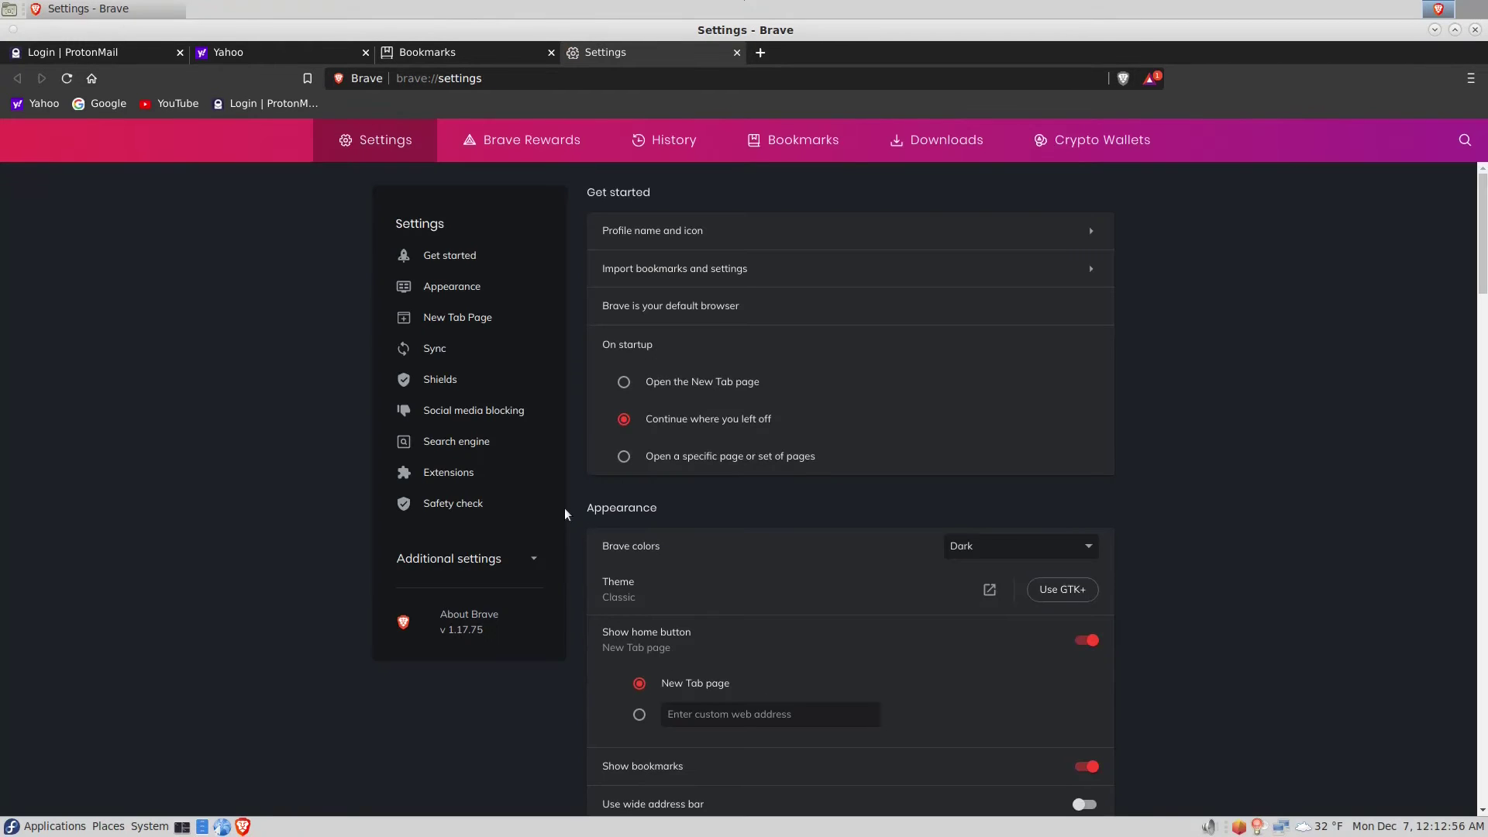
left_click(465, 561)
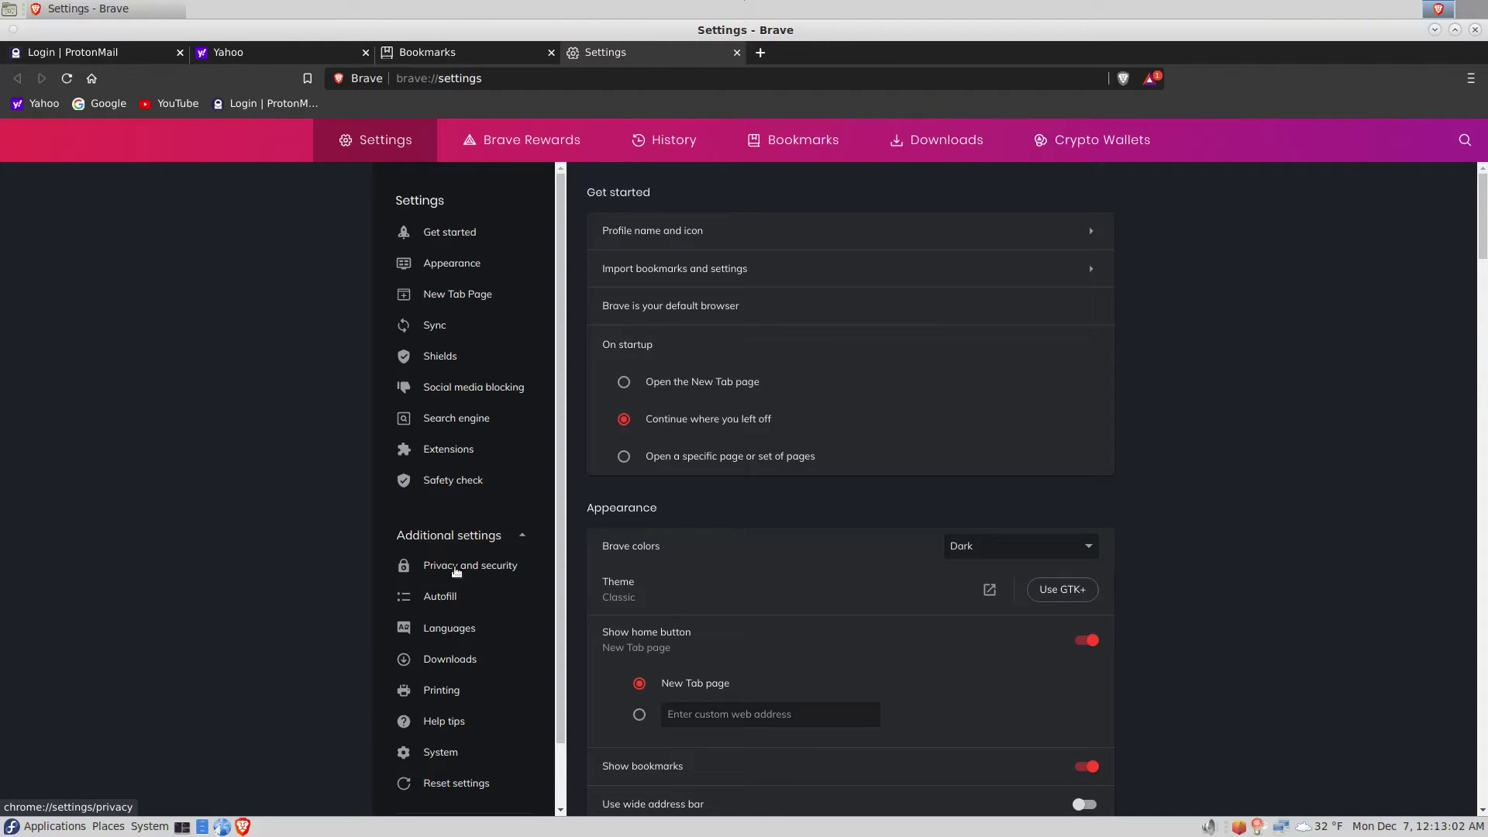
left_click(457, 571)
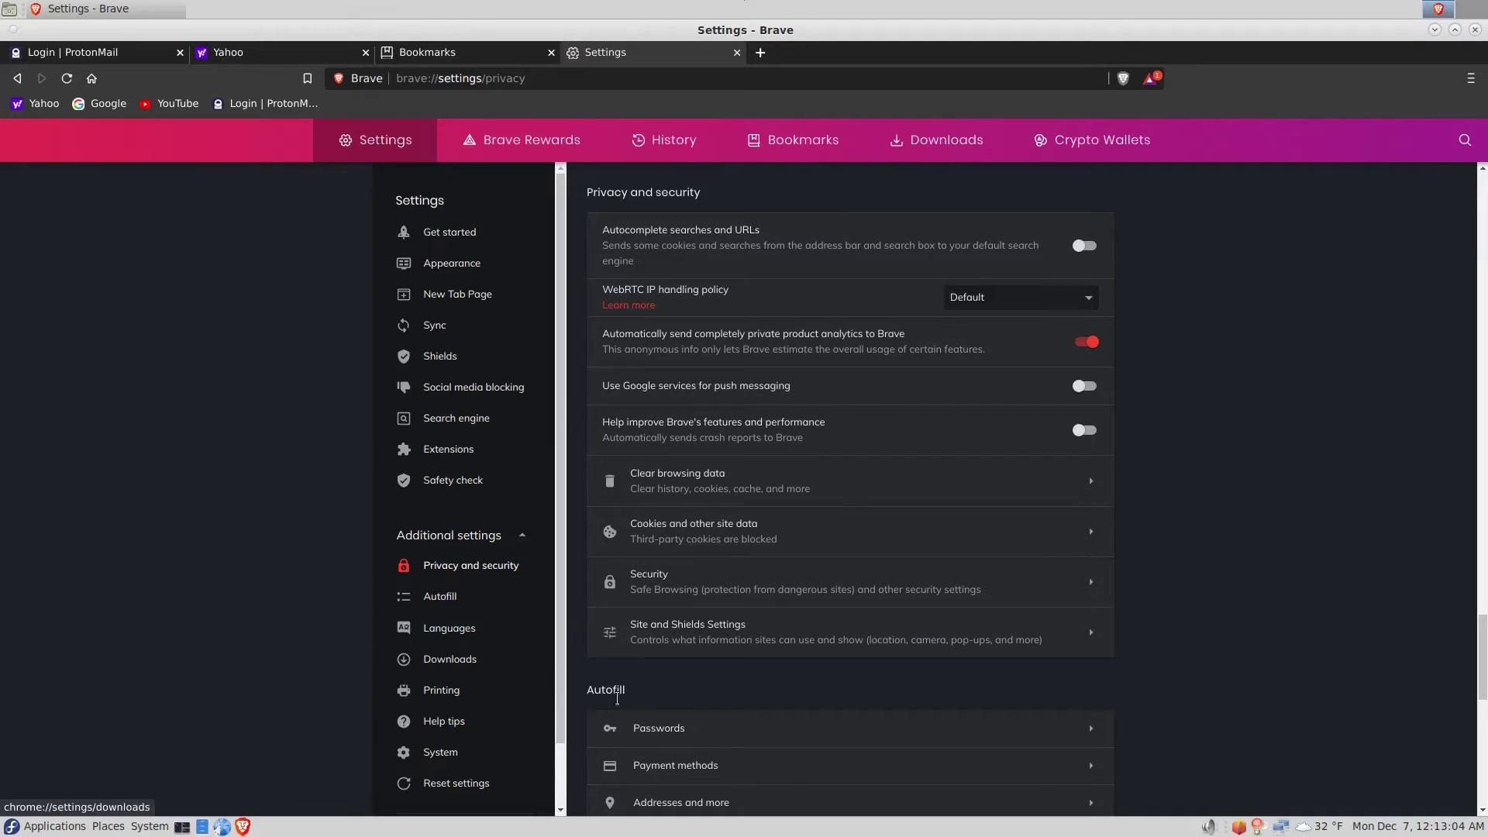
left_click(685, 730)
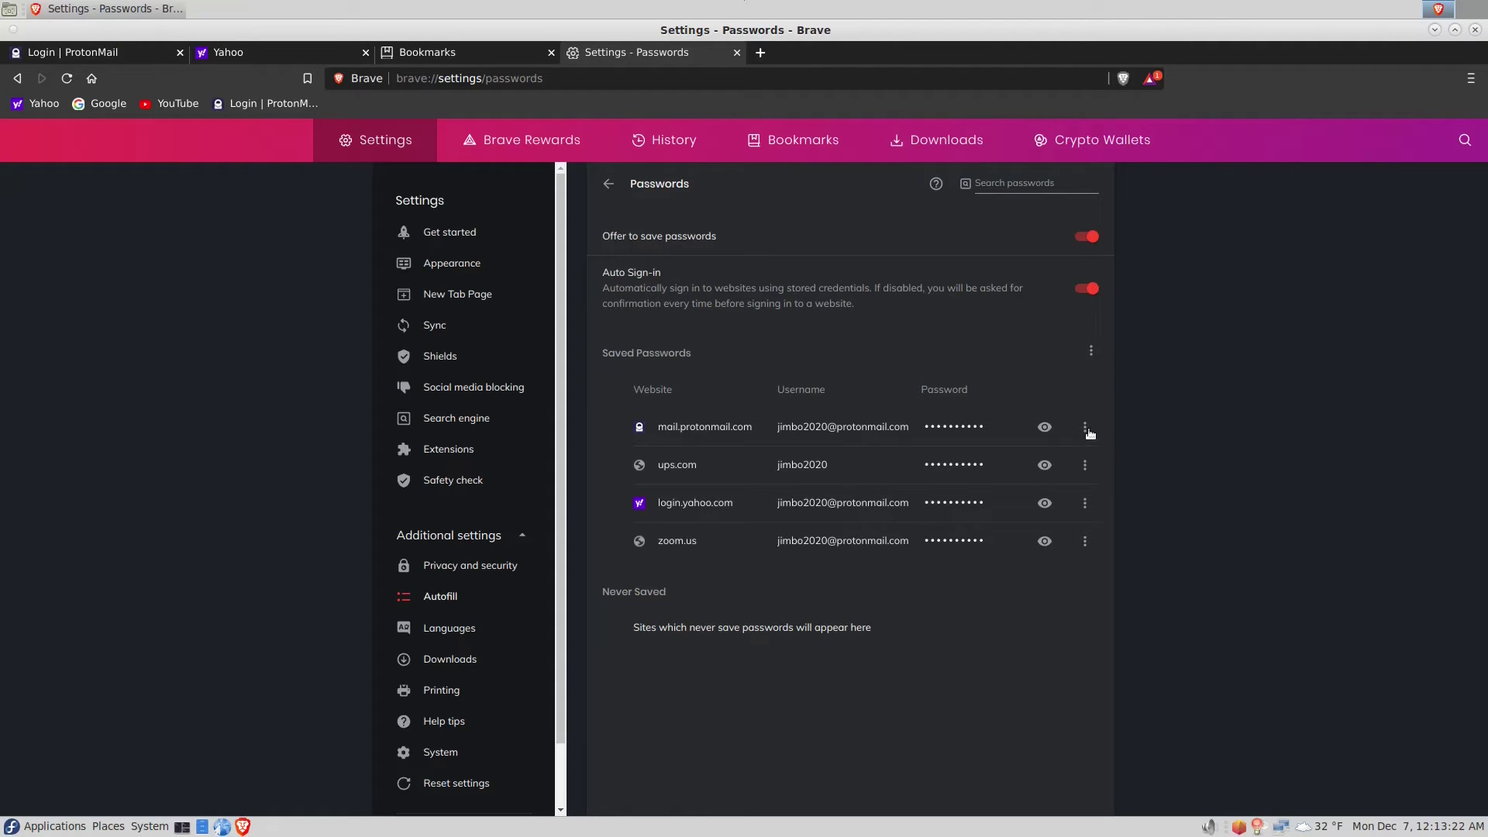
Step: Review the mail.protonmail.com saved login's details and briefly check the ups.com login's options
left_click(1085, 429)
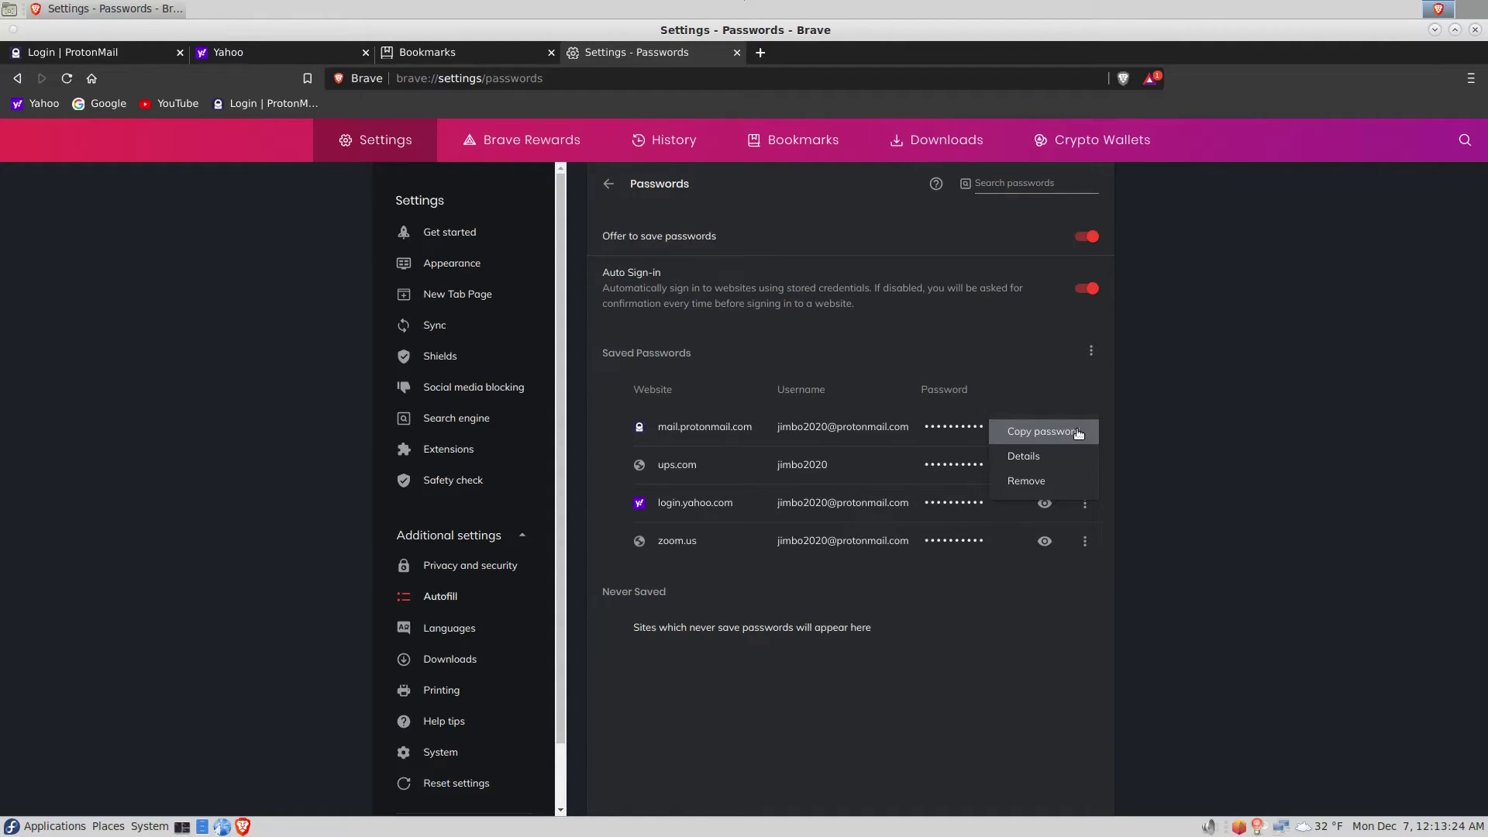
left_click(1045, 458)
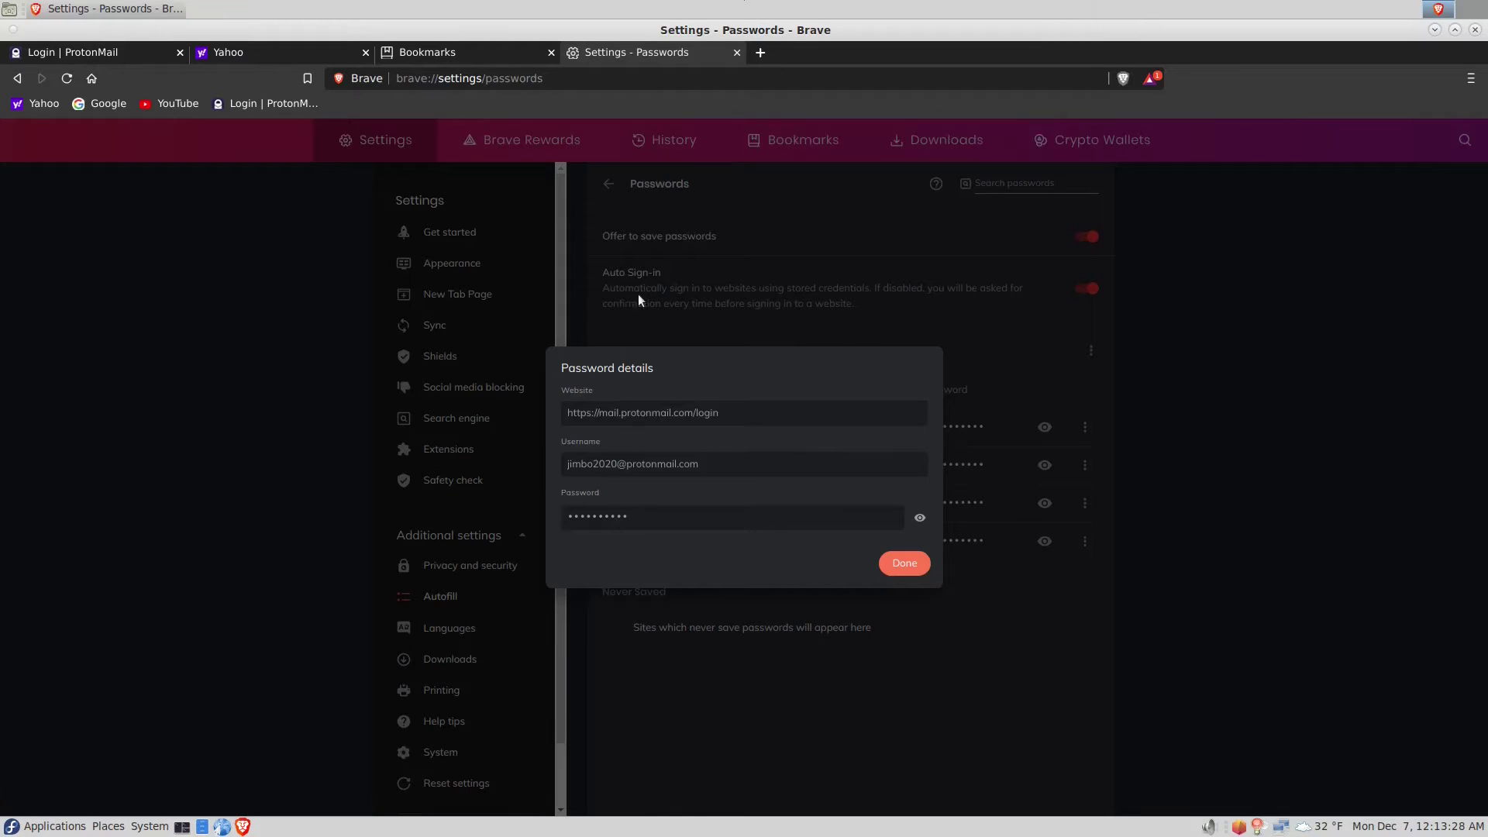
left_click(899, 575)
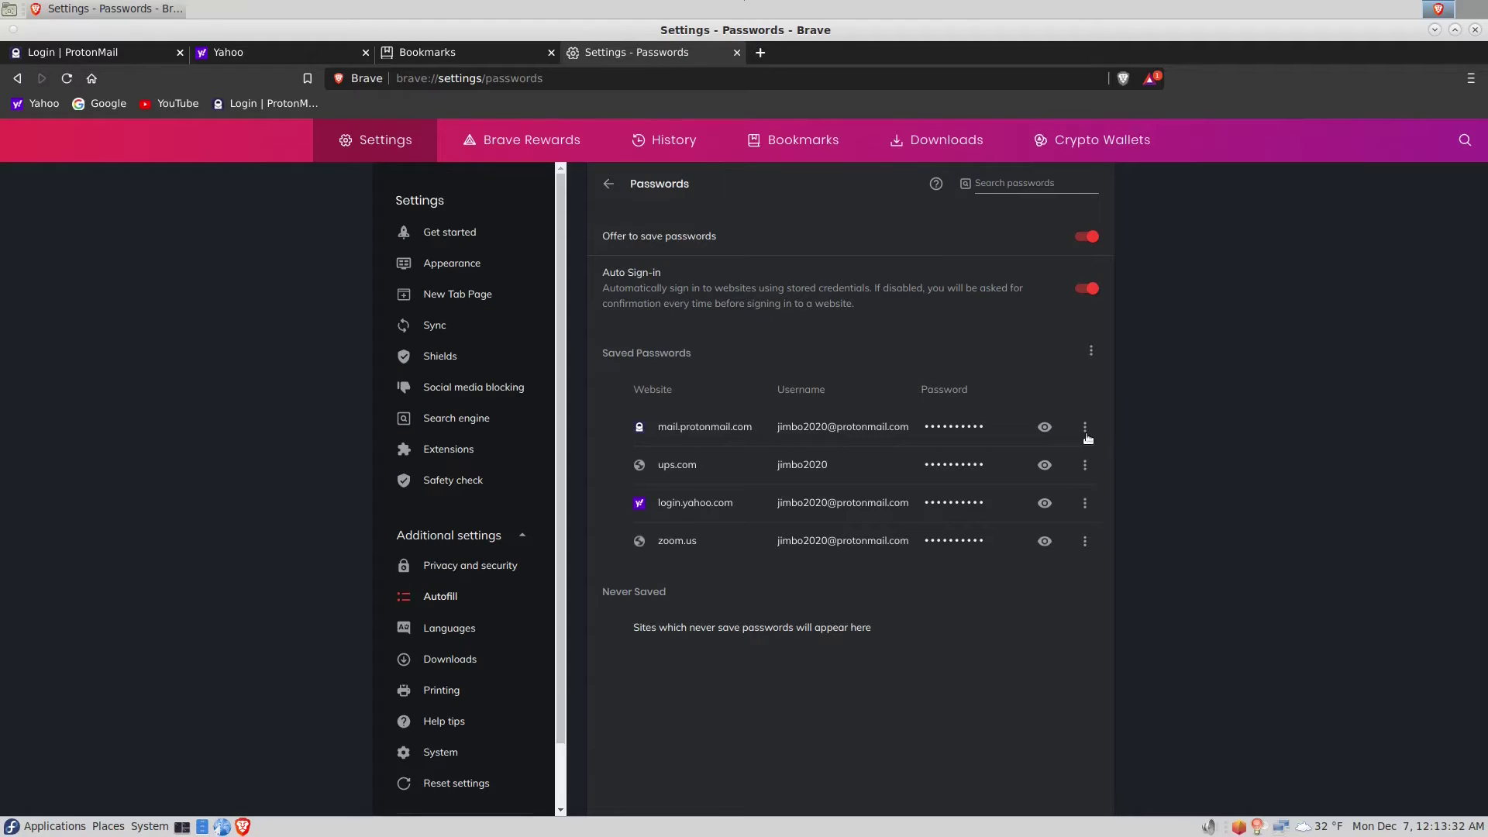
left_click(1085, 466)
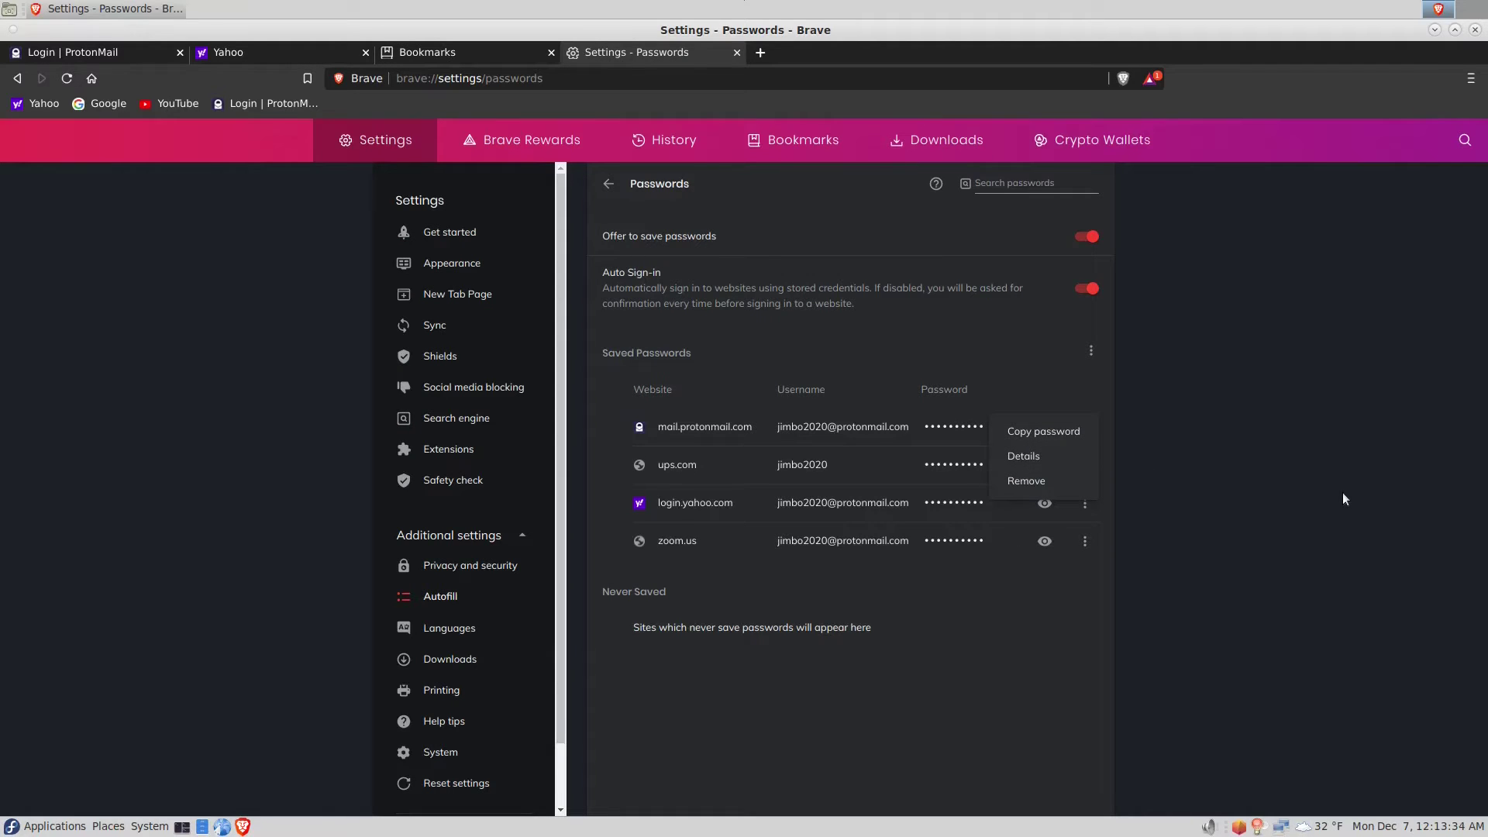
left_click(1262, 469)
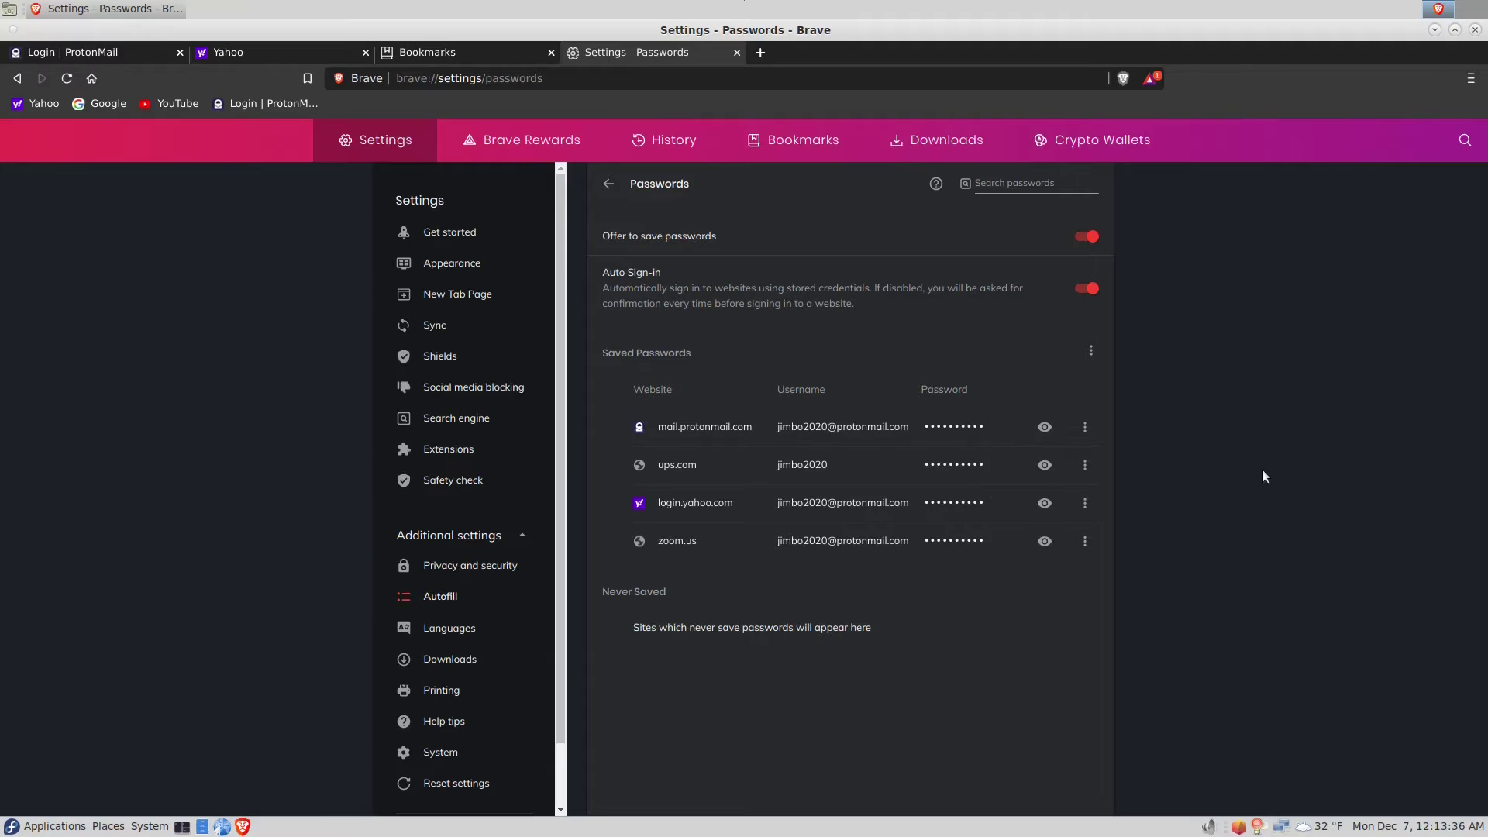
Step: Export the saved passwords to the Desktop as Brave Passwords Backup 2020-12-07.csv
left_click(1091, 353)
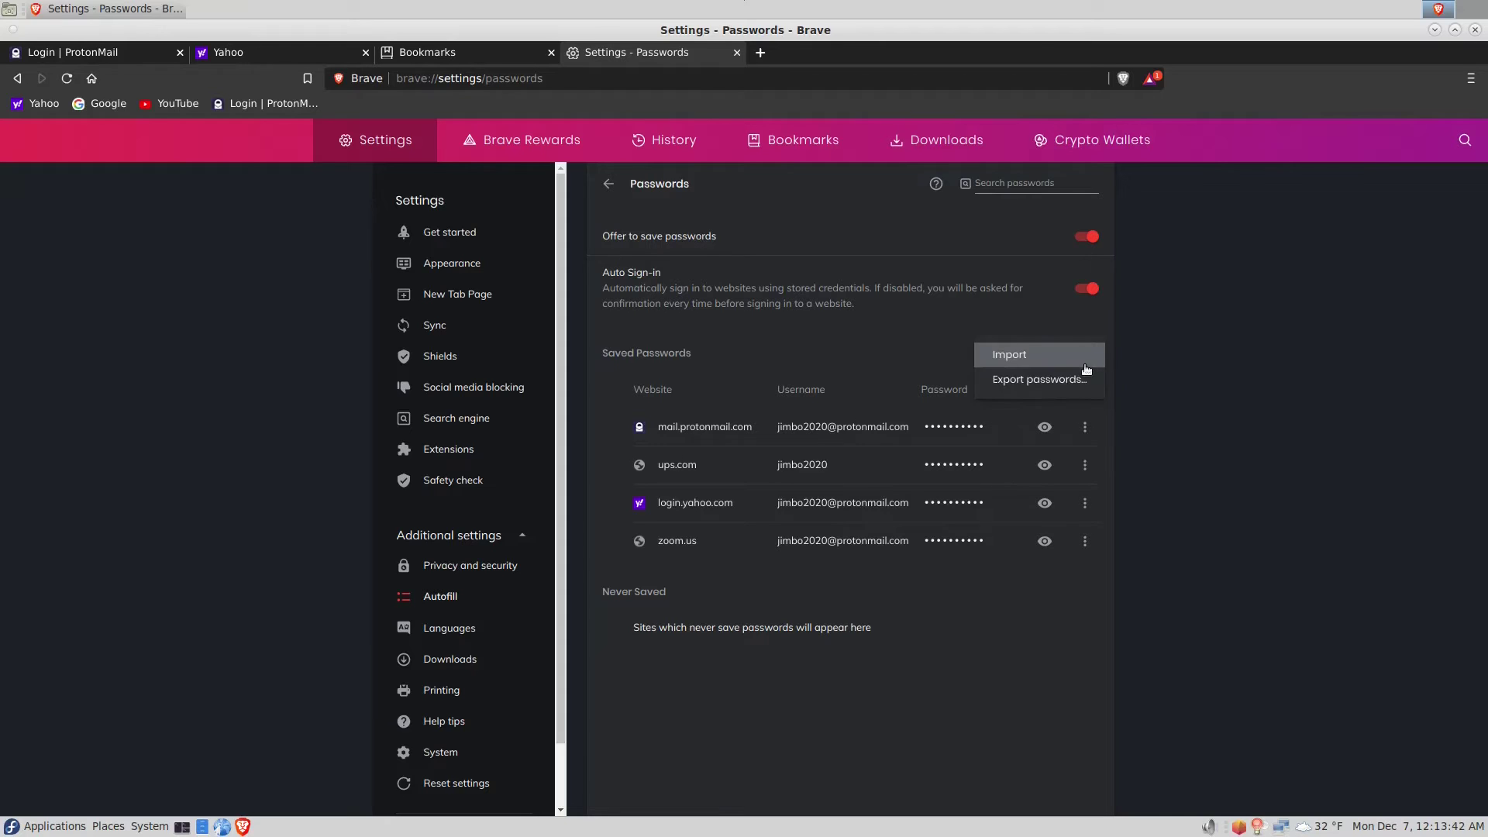
left_click(1073, 382)
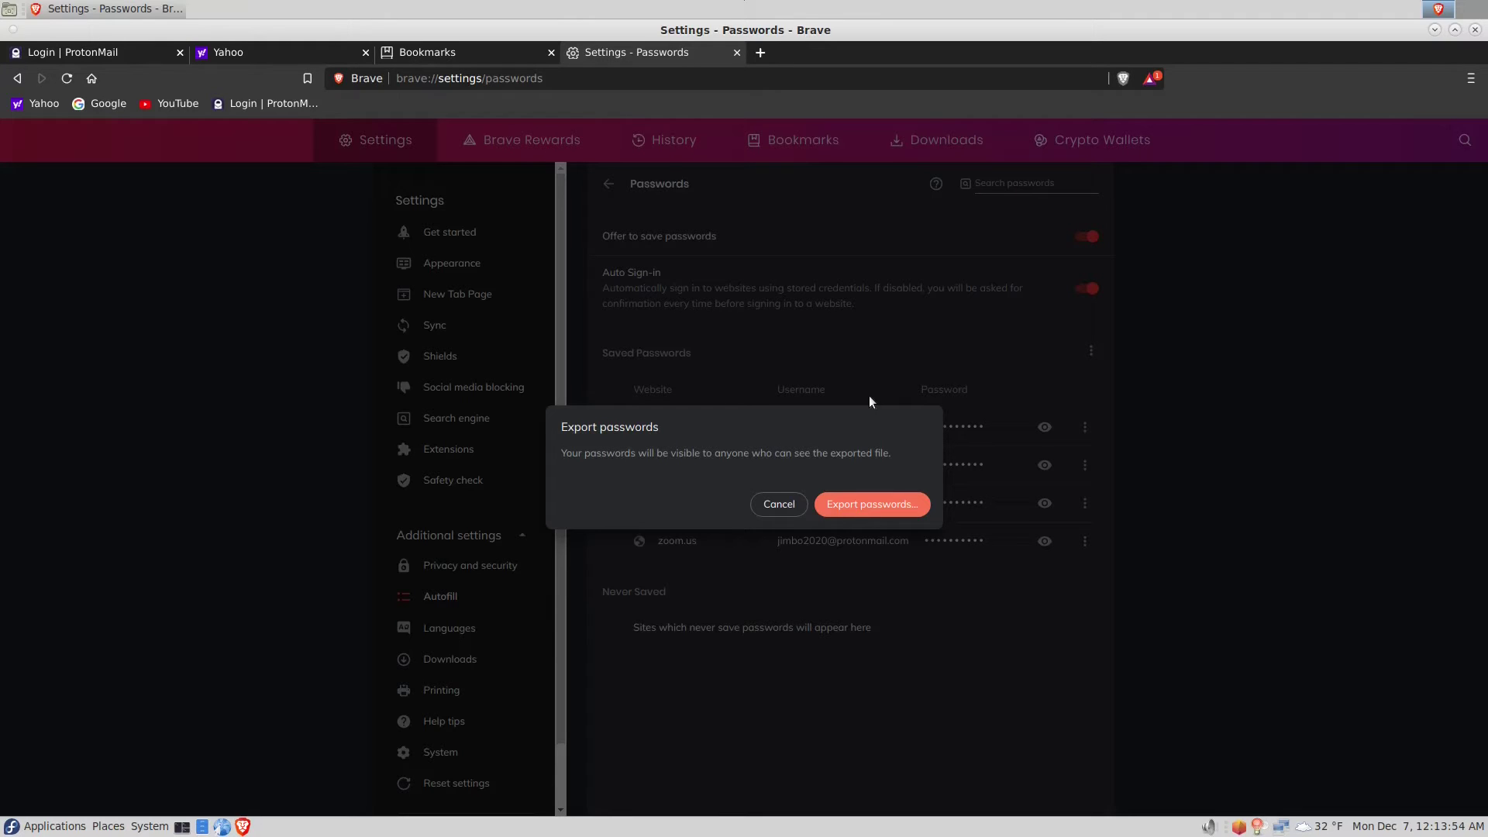
left_click(864, 506)
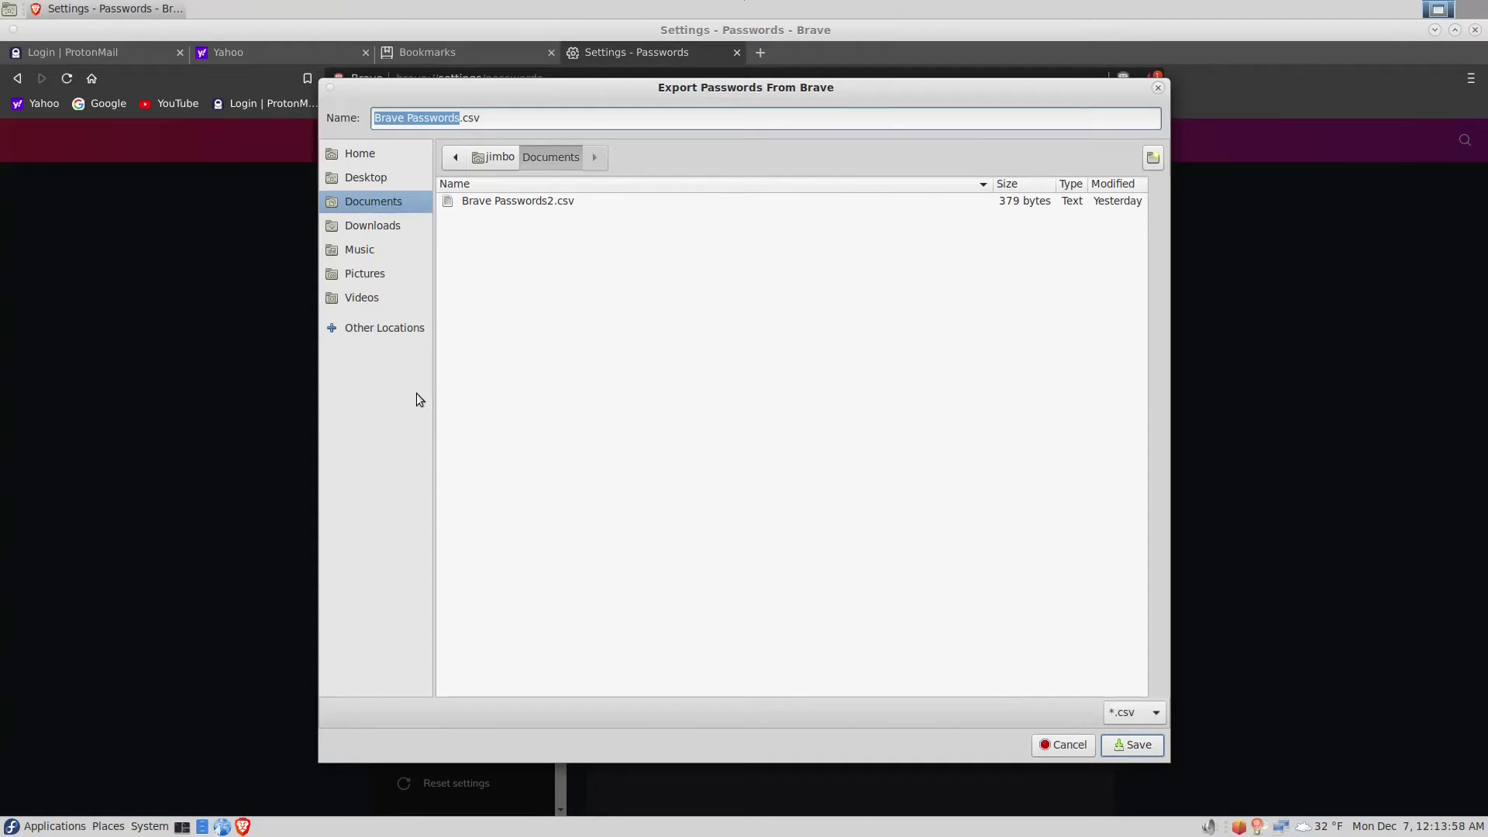
left_click(365, 177)
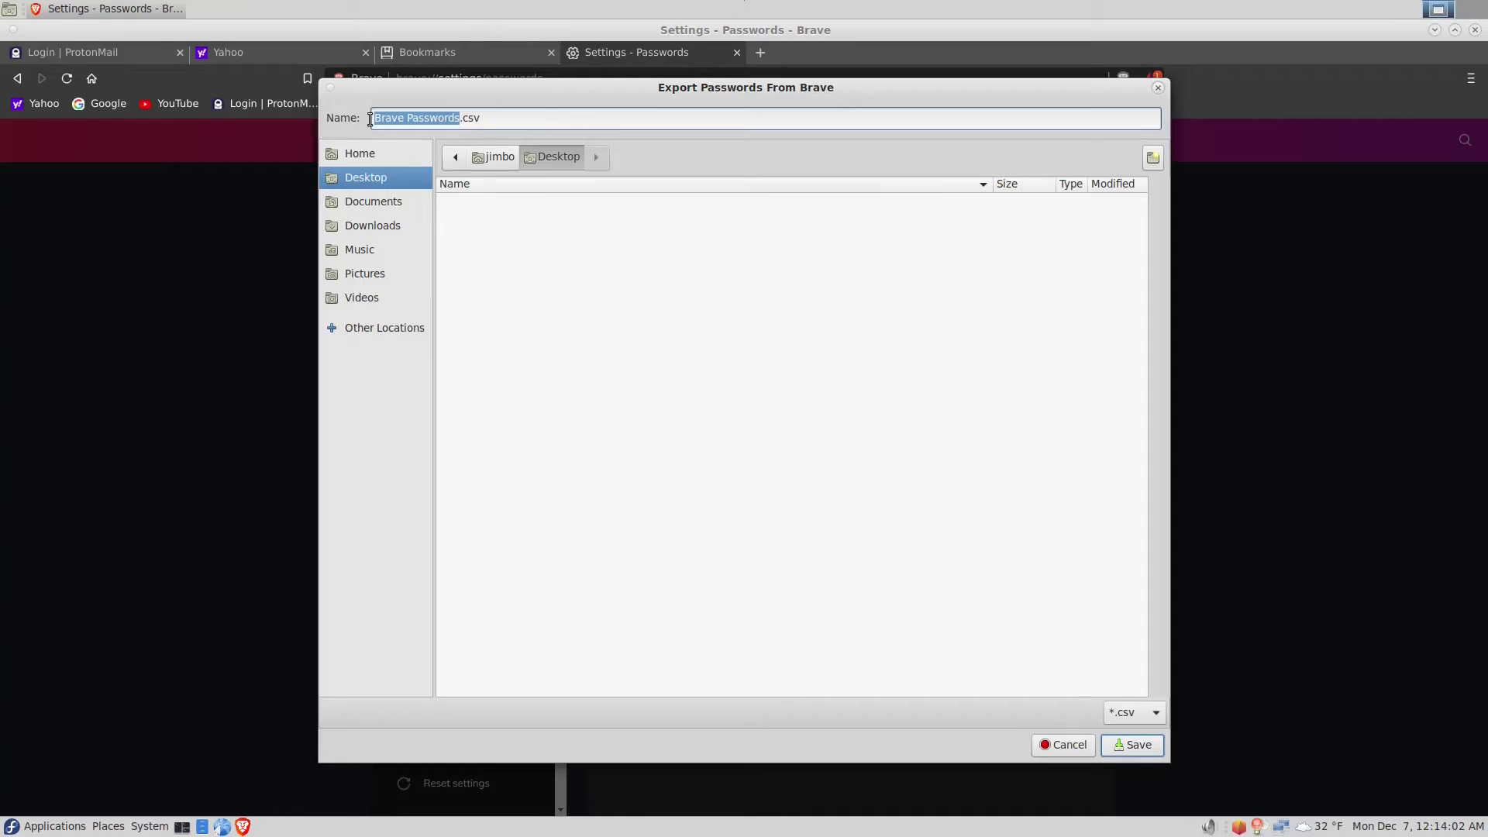
left_click(459, 118)
type("Backup")
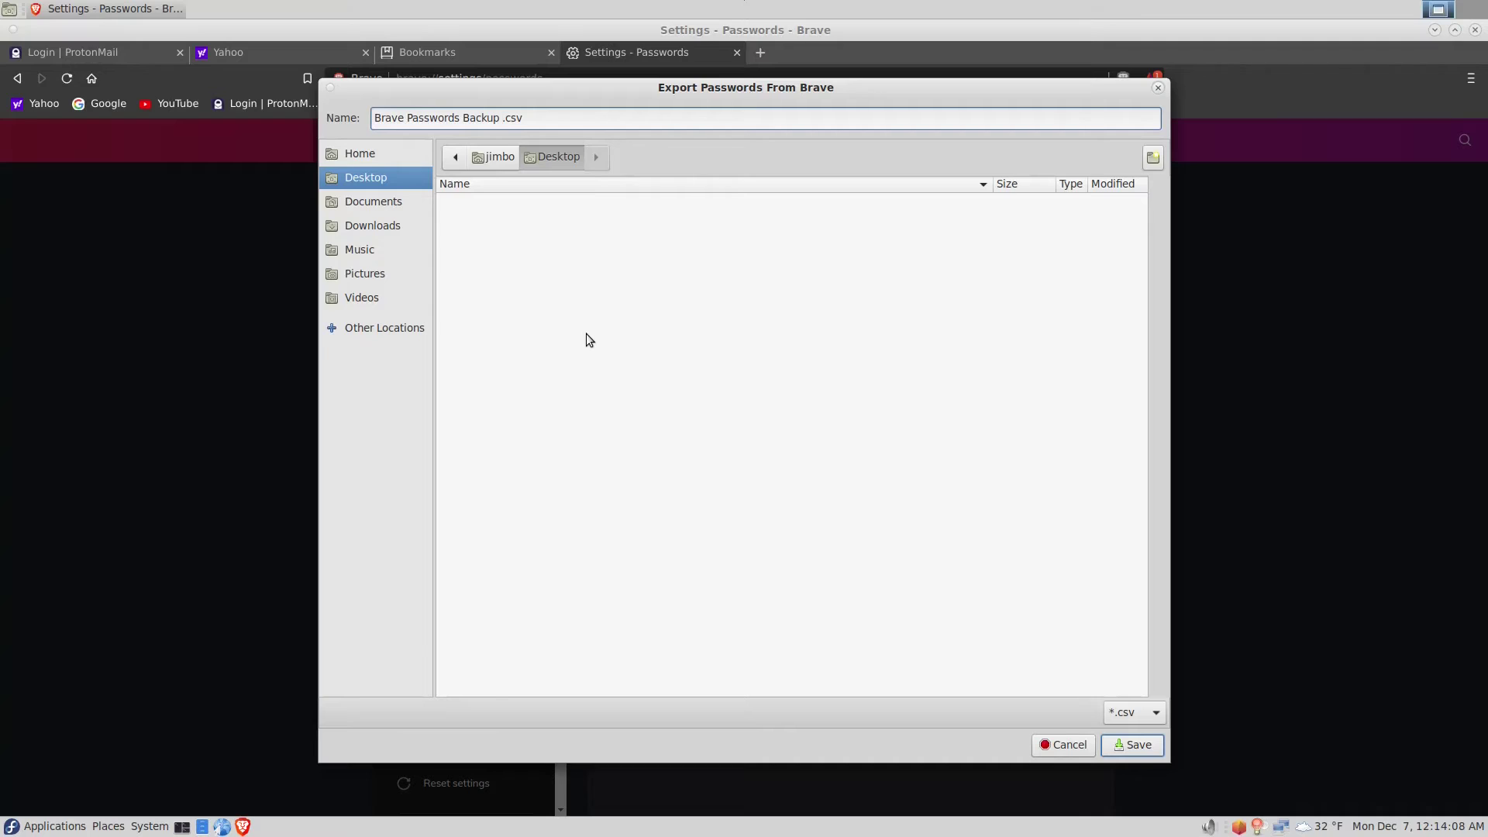
type(" 12-")
key("BackSpace")
key("BackSpace")
key("BackSpace")
type("2020-12-07")
left_click(1116, 744)
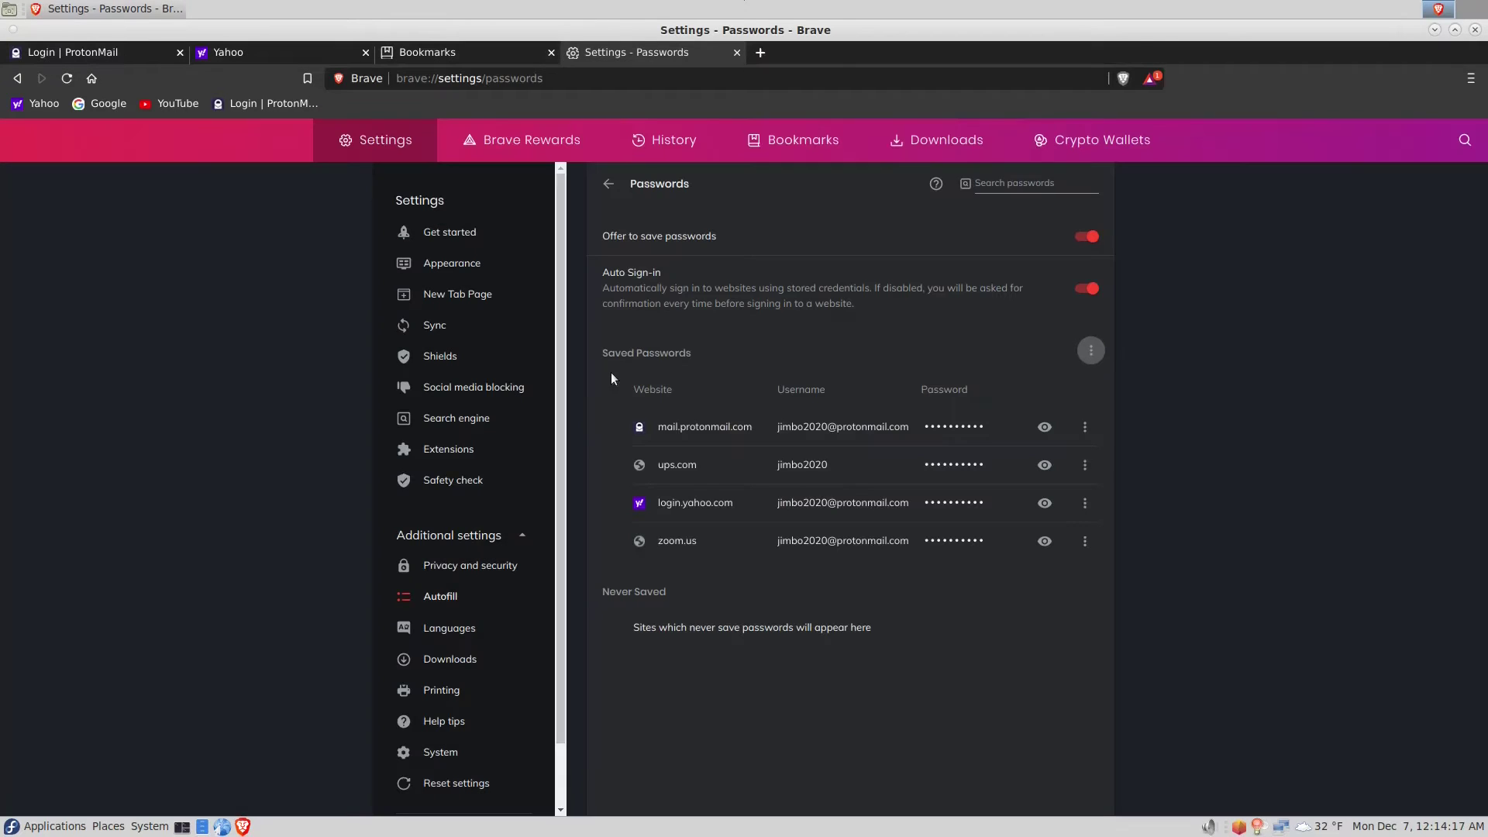
Step: Close the password settings and Bookmarks tabs, returning to the ProtonMail login tab
left_click(736, 53)
left_click(551, 52)
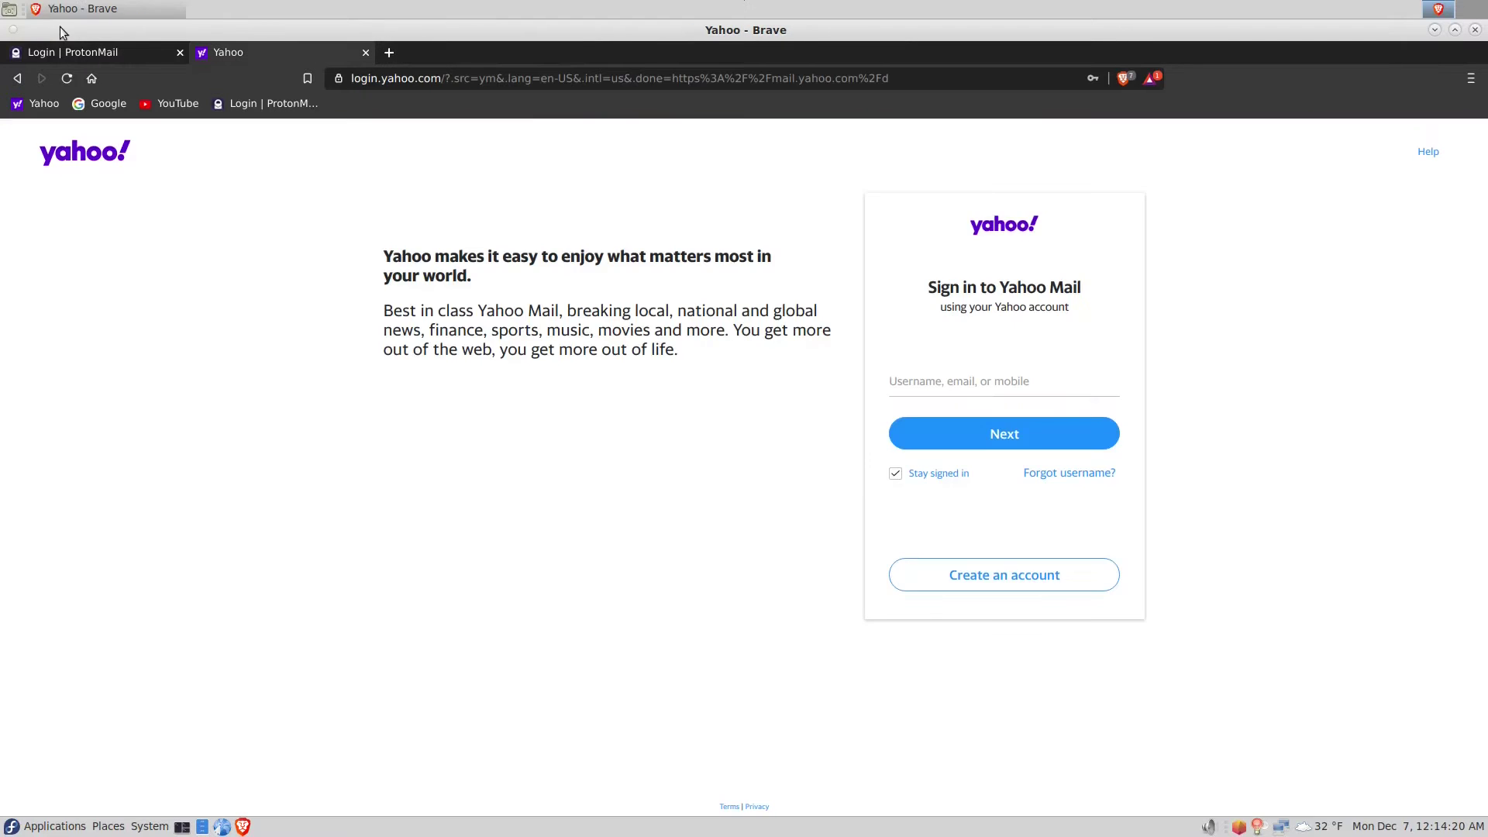
left_click(66, 52)
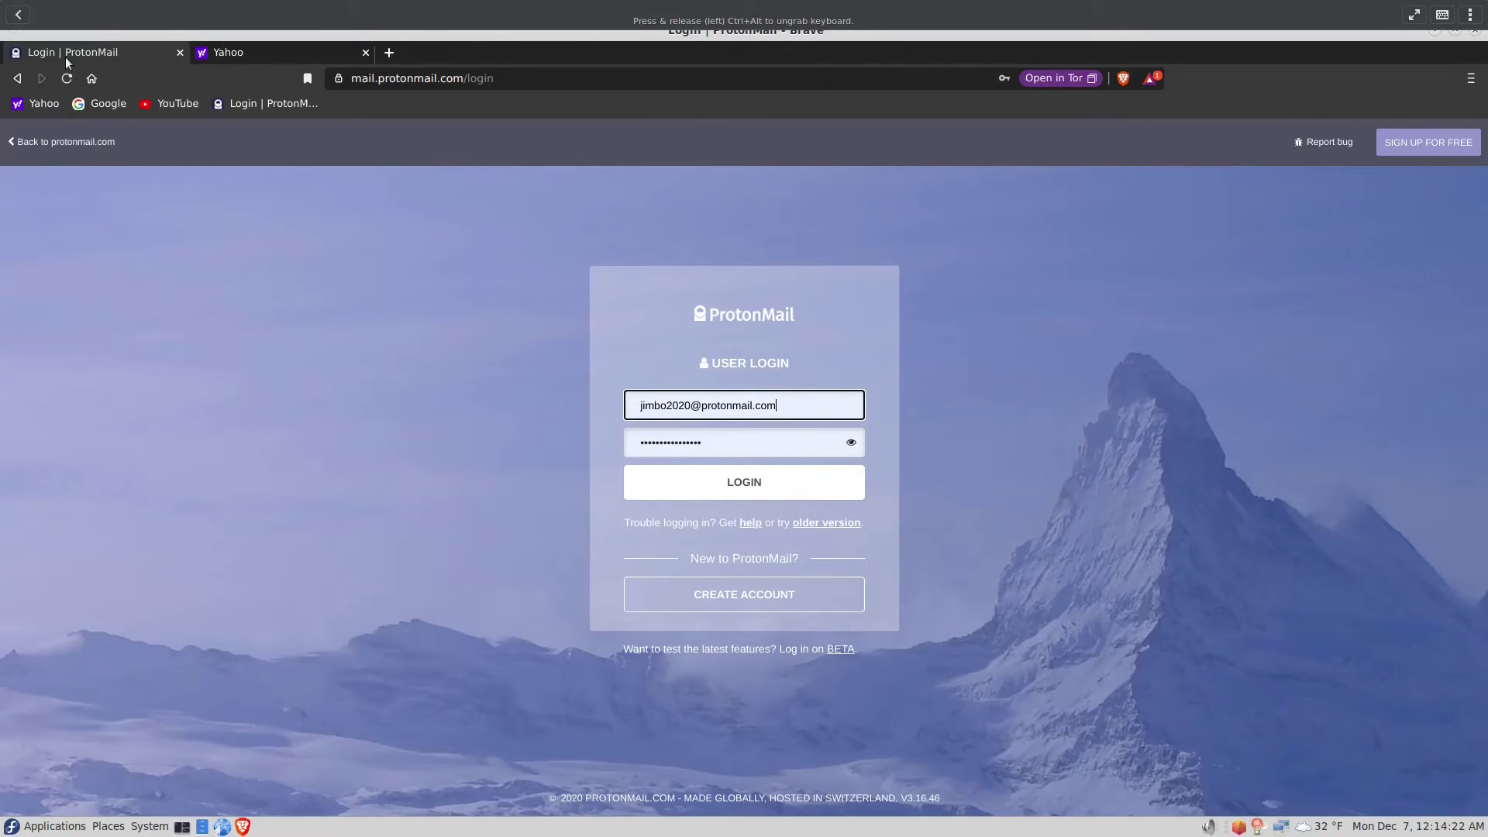
Step: Encrypt Brave Passwords Backup 2020-12-07.csv with a shared passphrase, saving it in the password manager
left_click(10, 9)
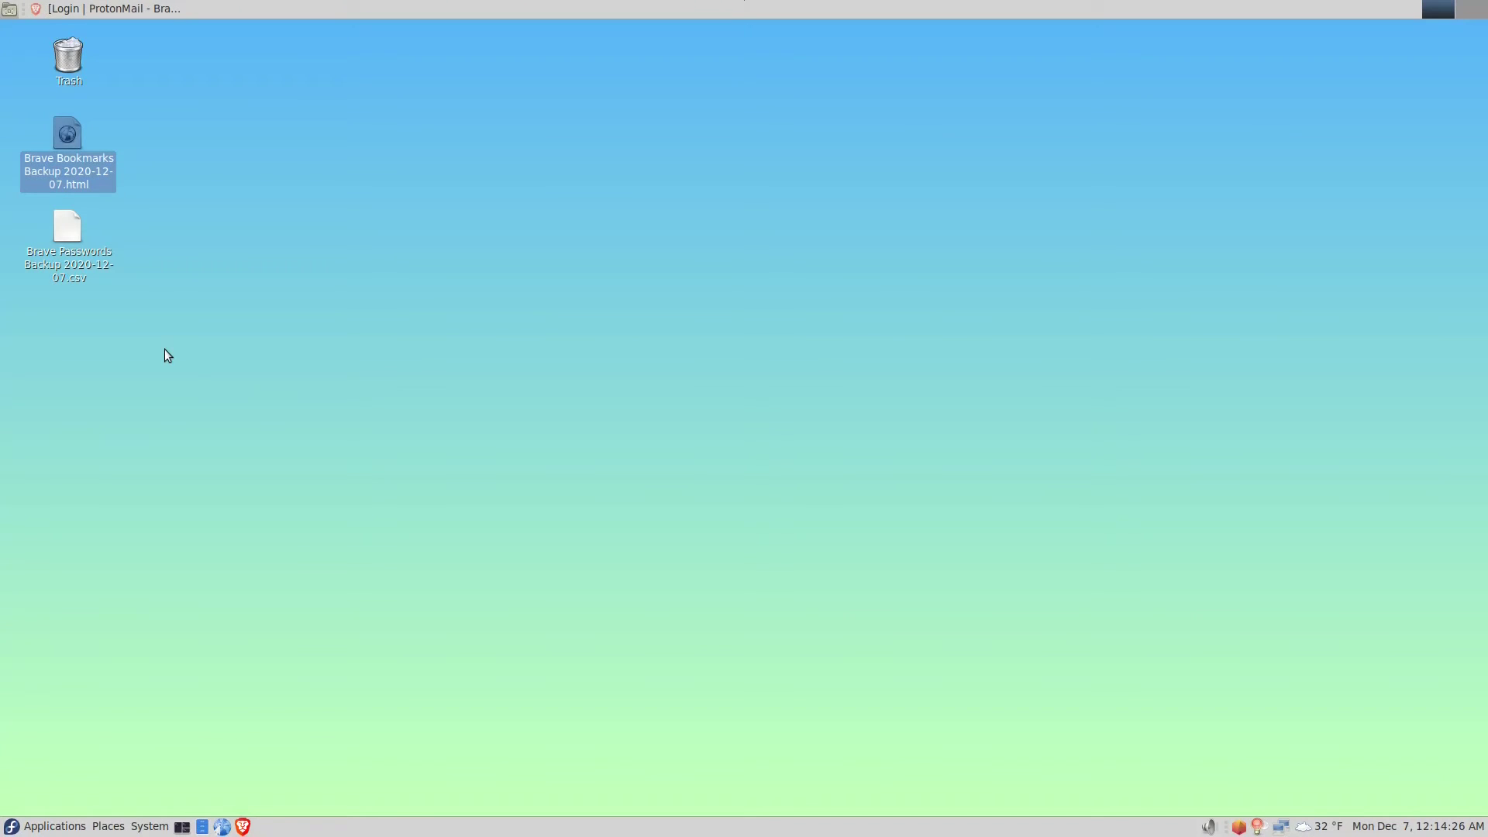
left_click(65, 236)
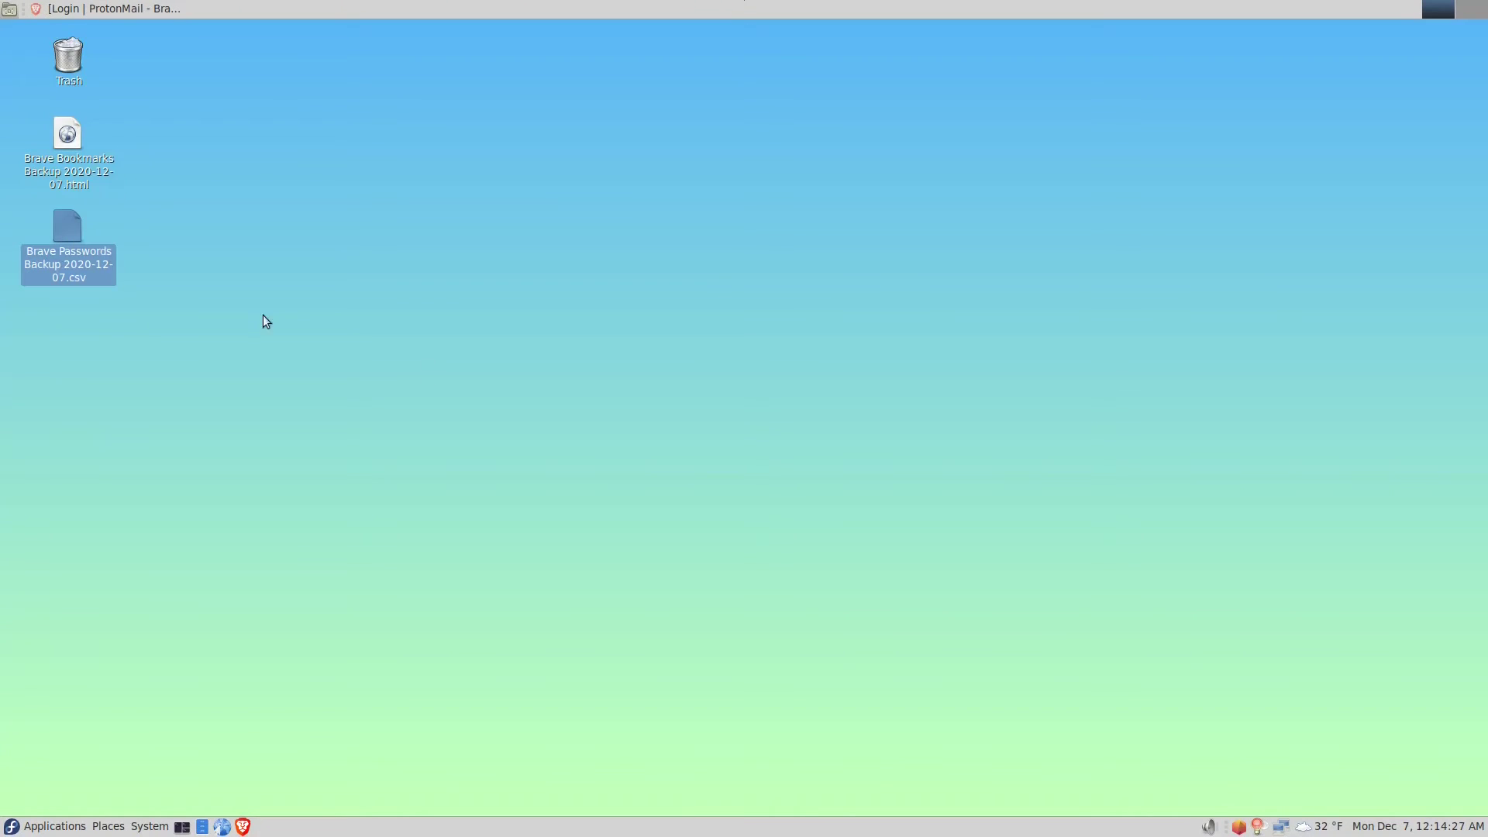
right_click(67, 229)
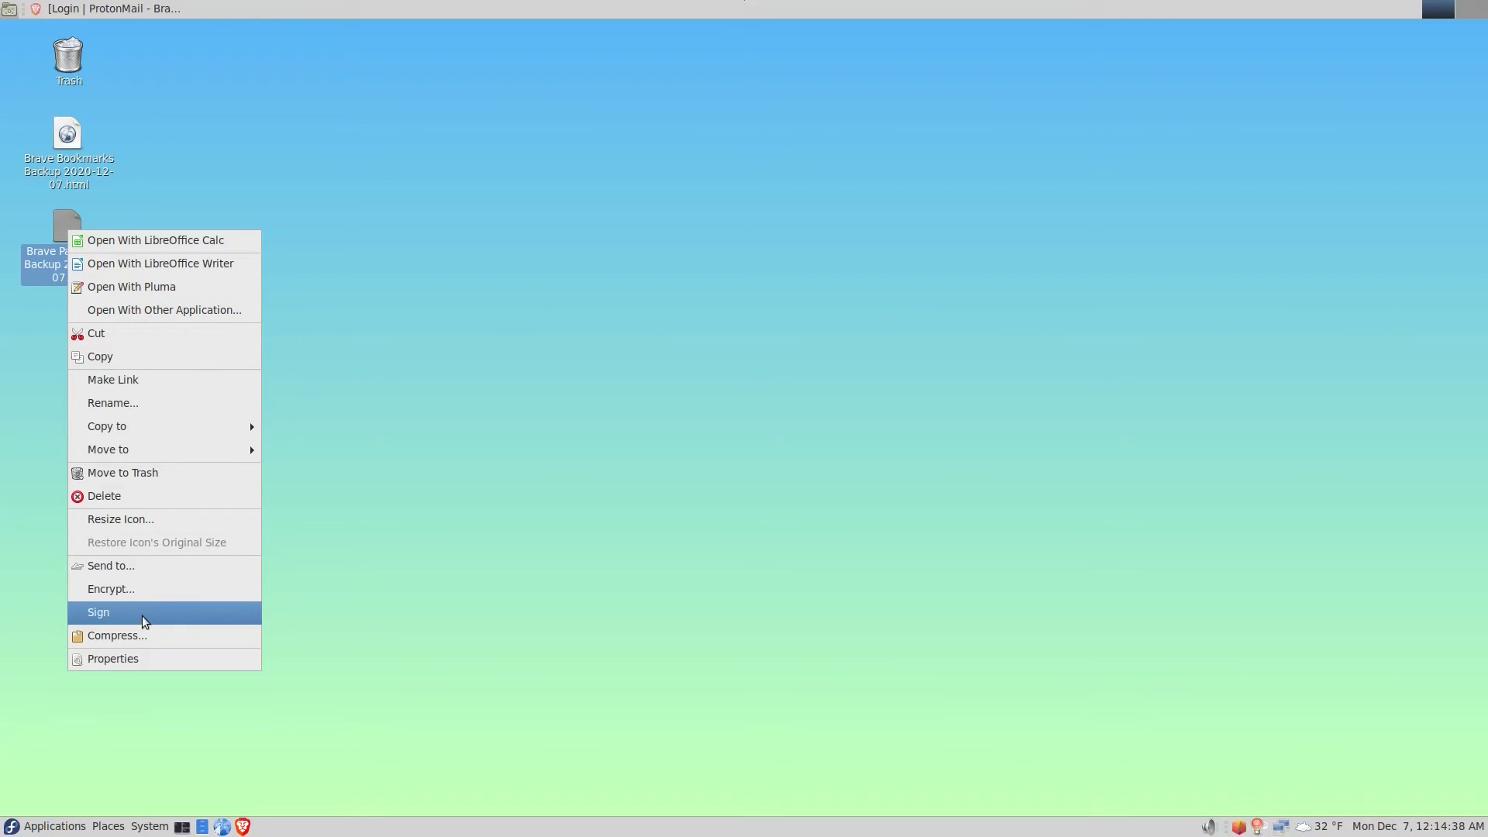
left_click(141, 593)
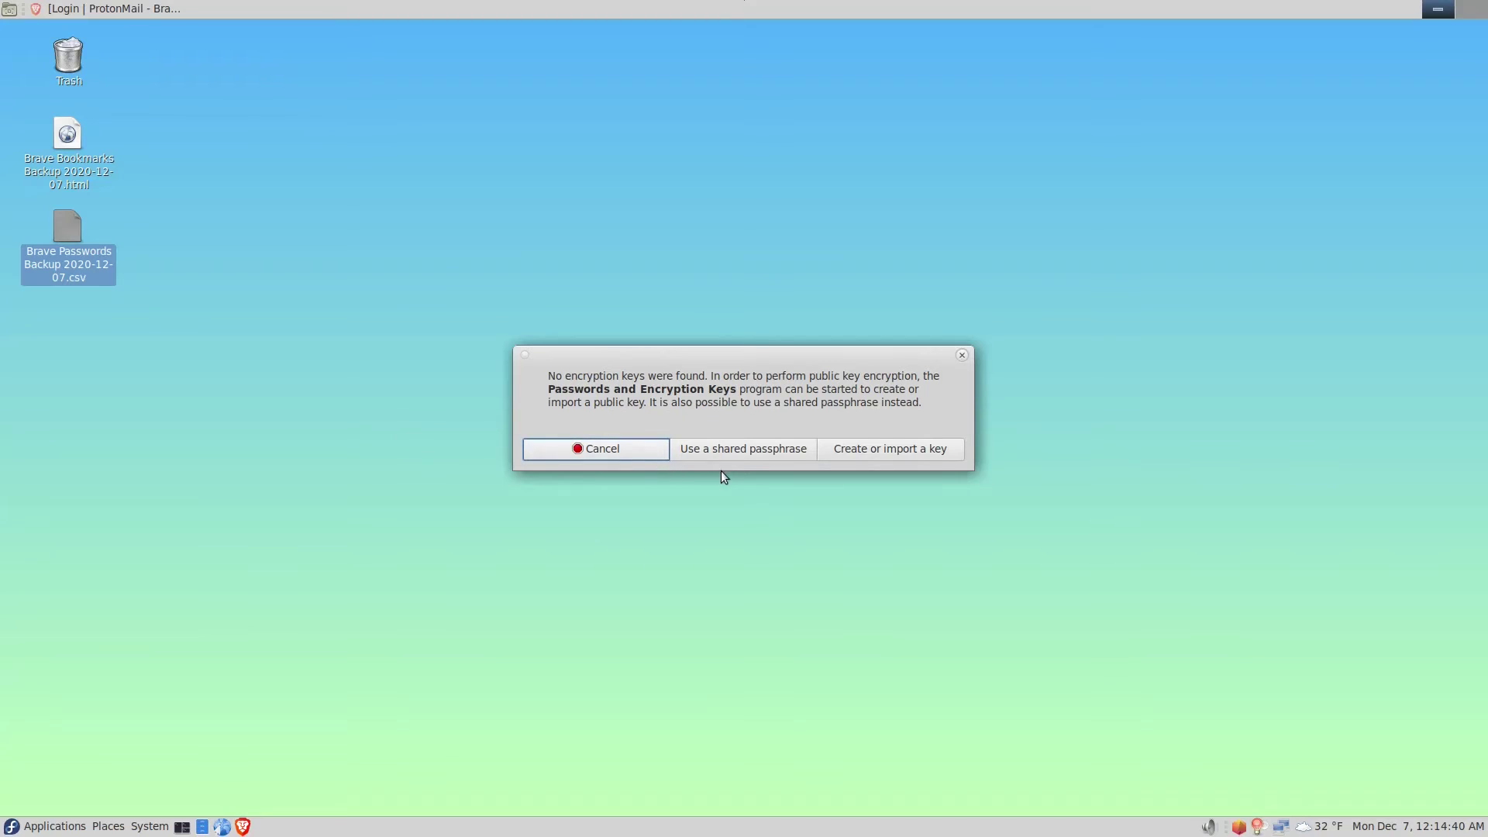
left_click(744, 449)
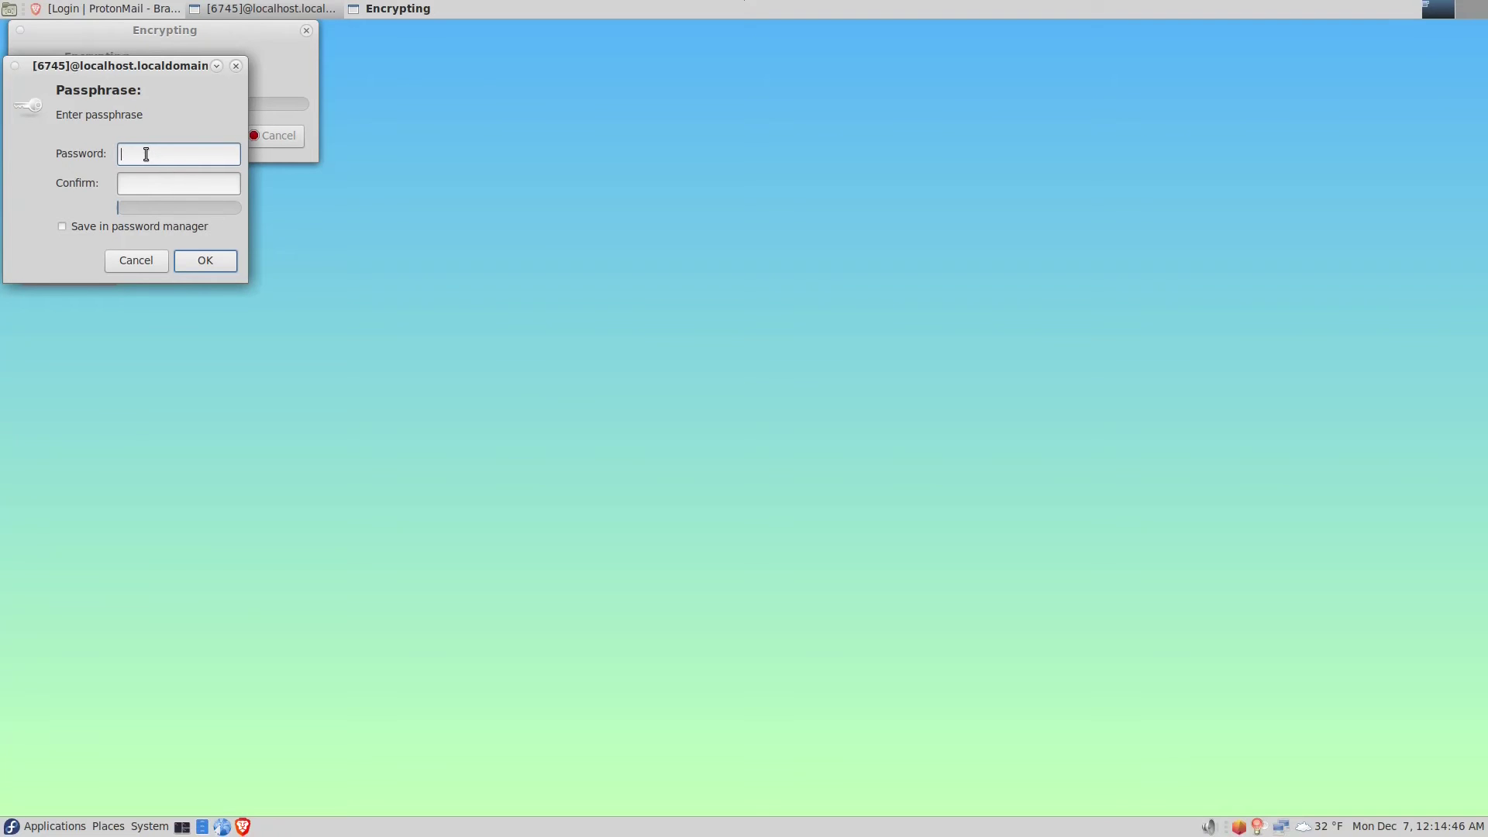
type("•••••••••")
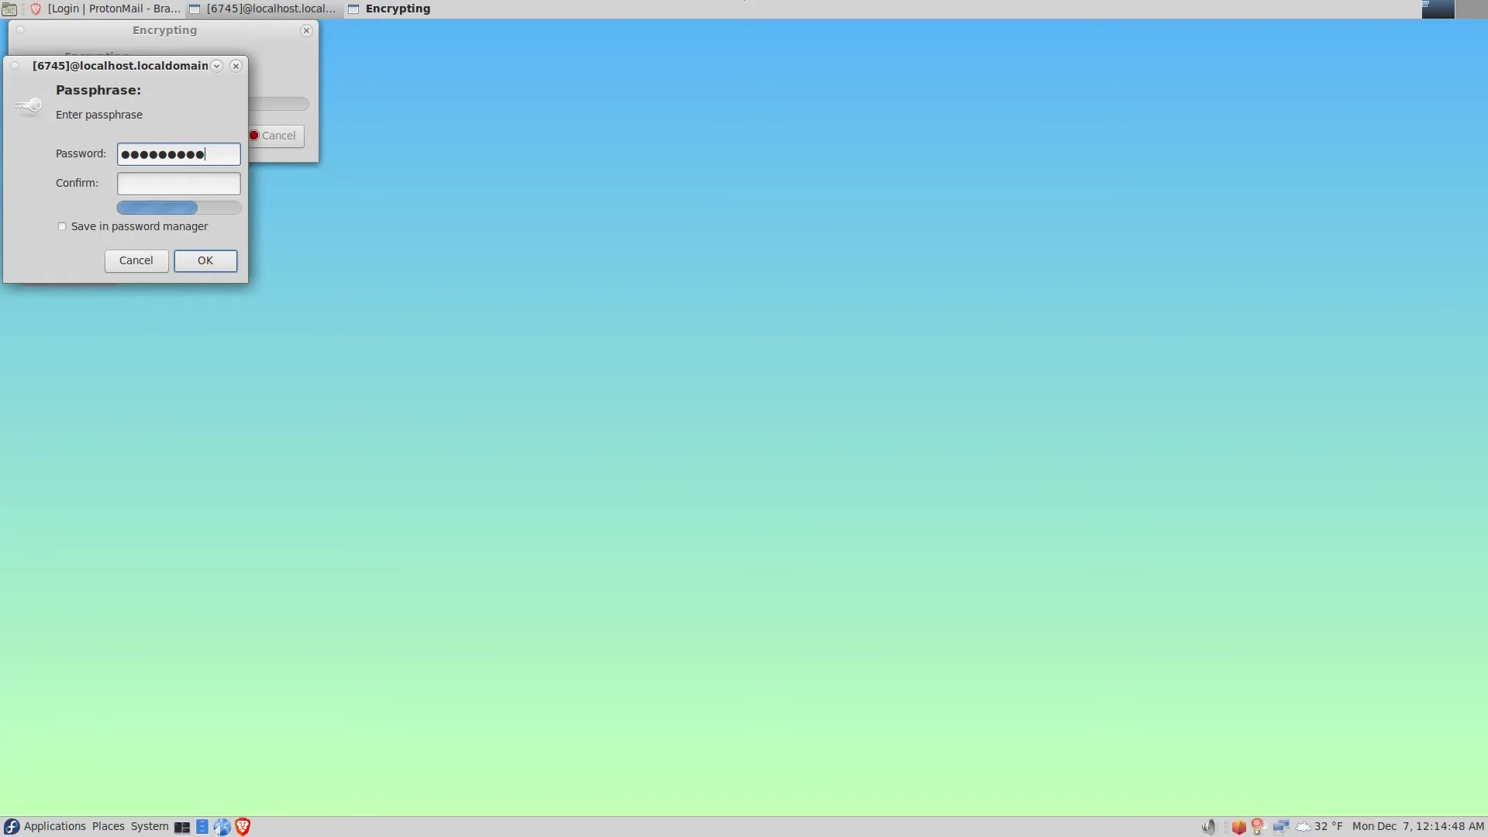
type("•")
key("Tab")
type("••••")
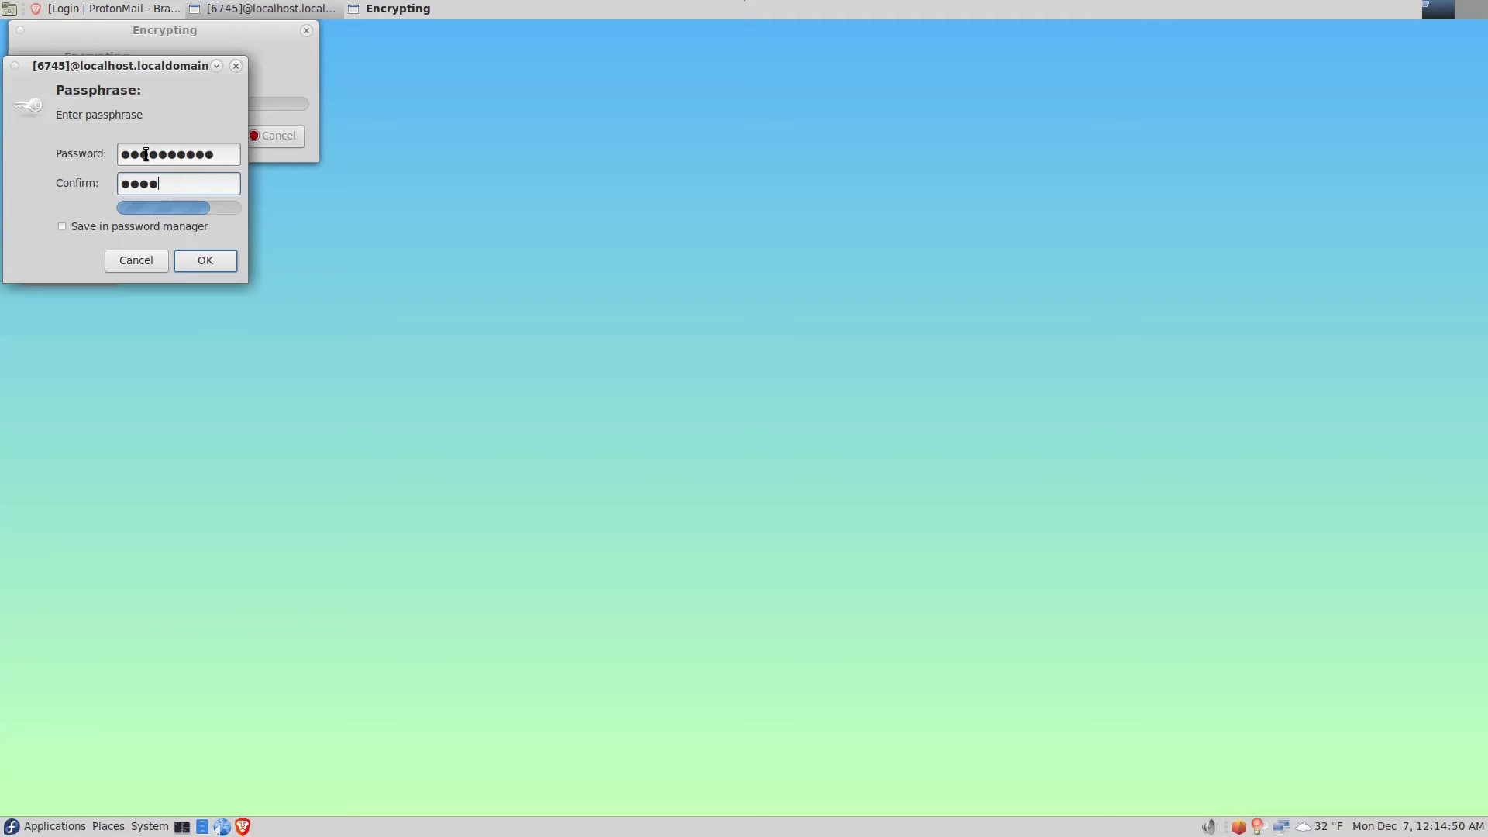
type("••••••")
left_click(174, 226)
left_click(198, 262)
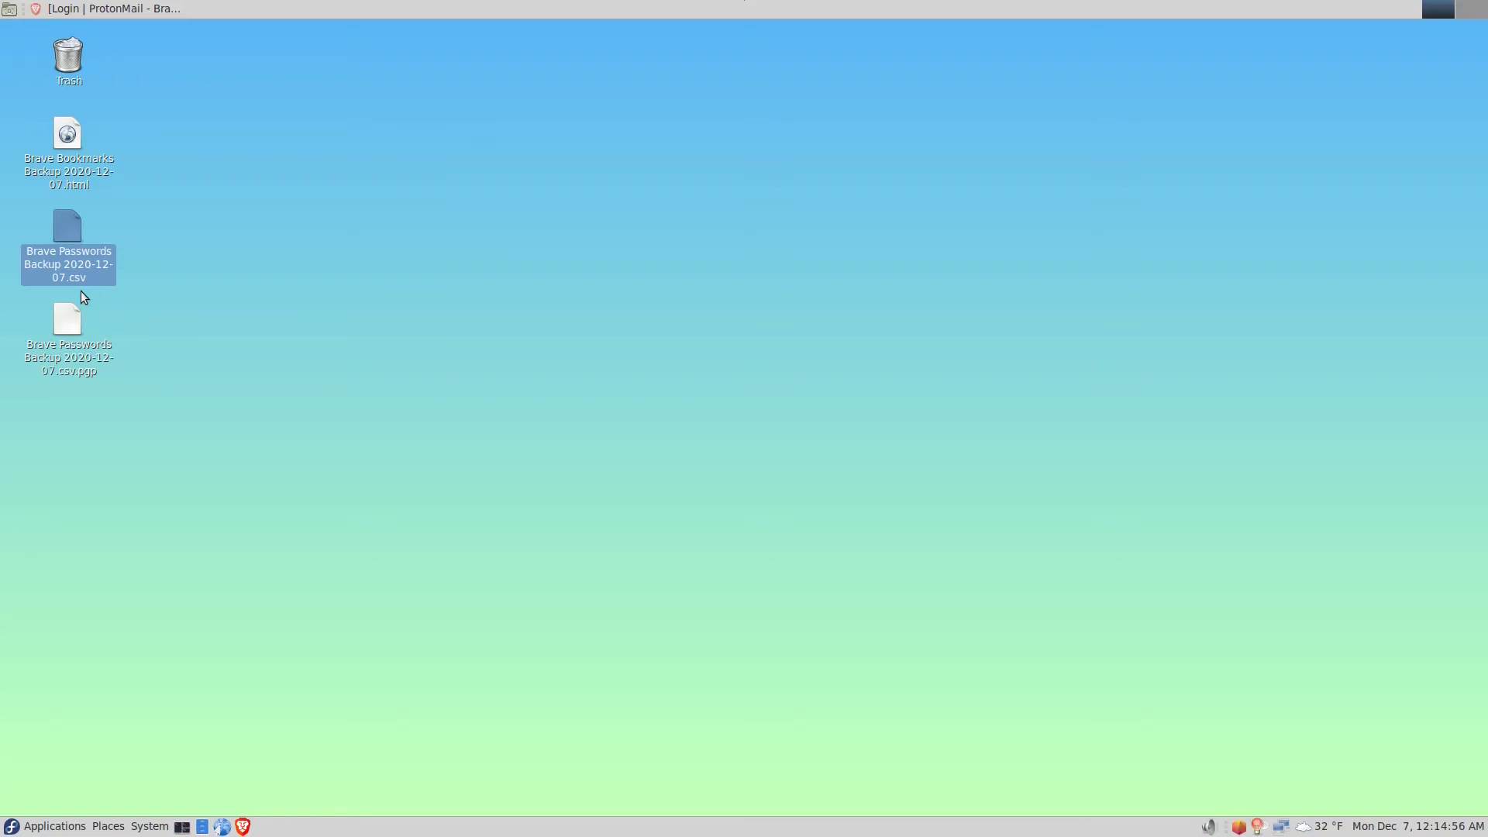
Step: Permanently delete the plain passwords CSV, move the bookmarks backup icon lower, and restore Brave
right_click(76, 237)
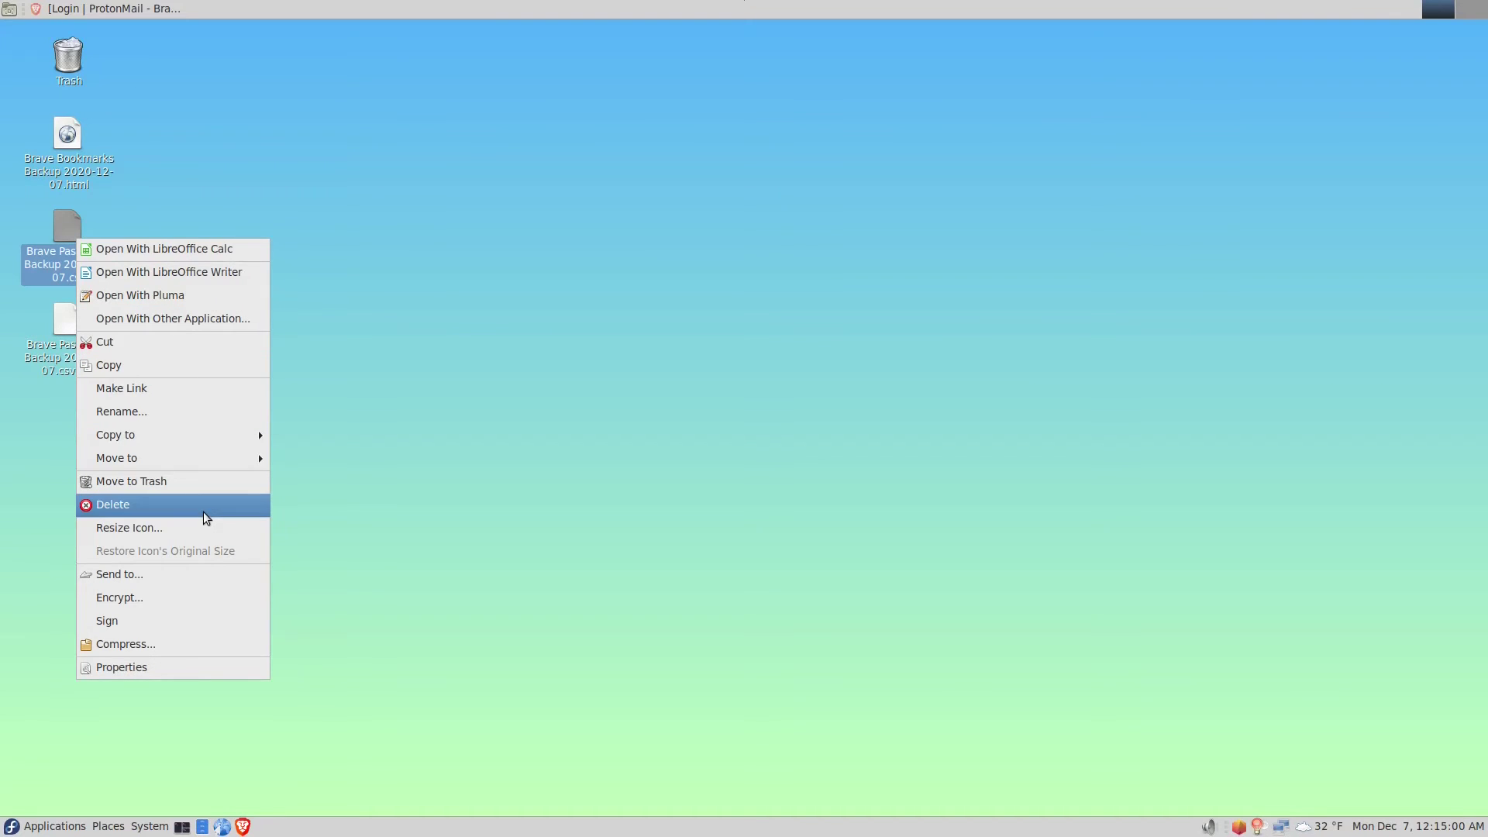
left_click(205, 512)
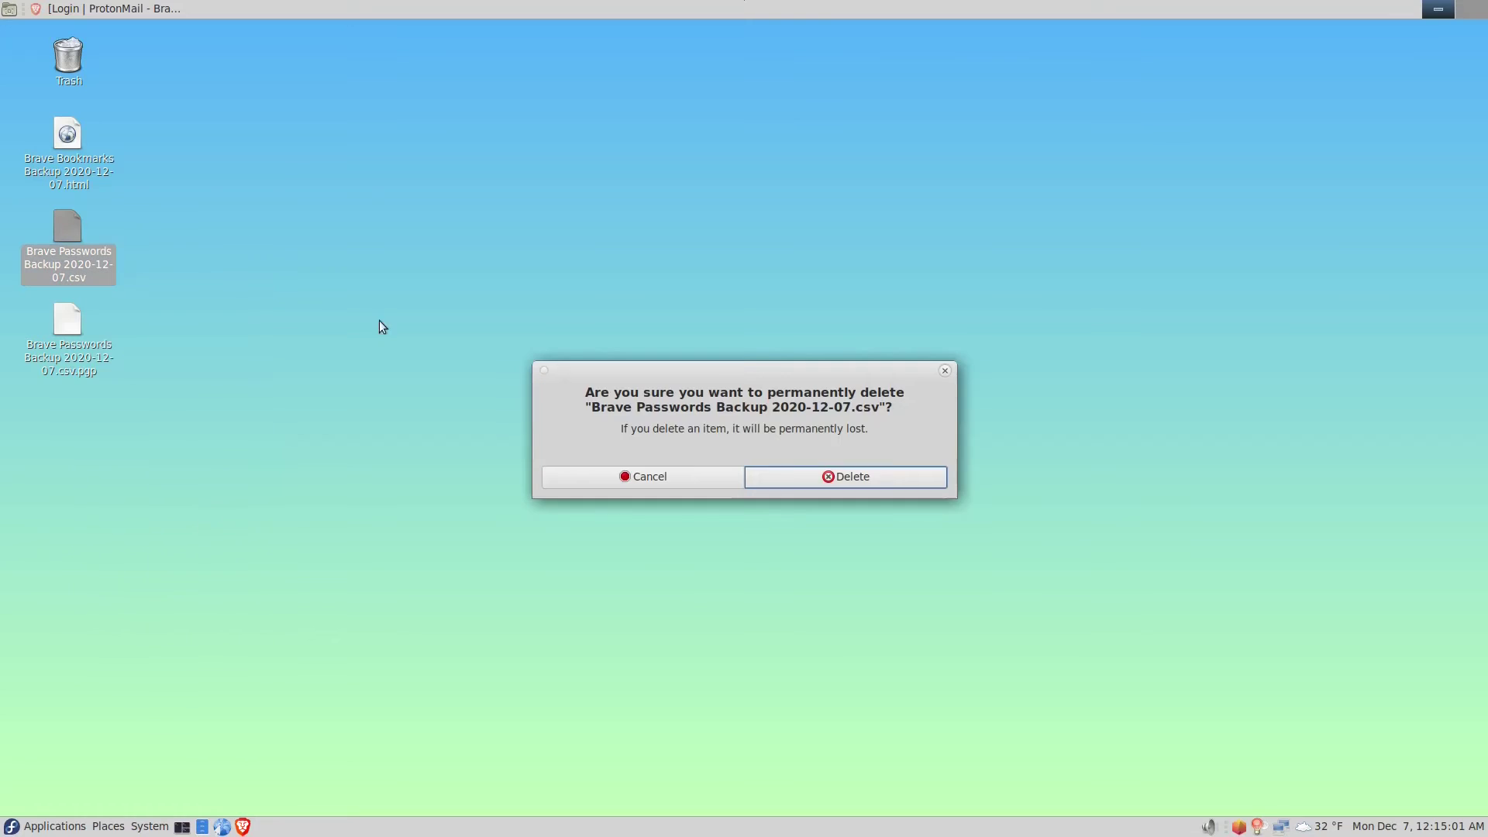
left_click(776, 475)
left_click_drag(62, 142, 75, 221)
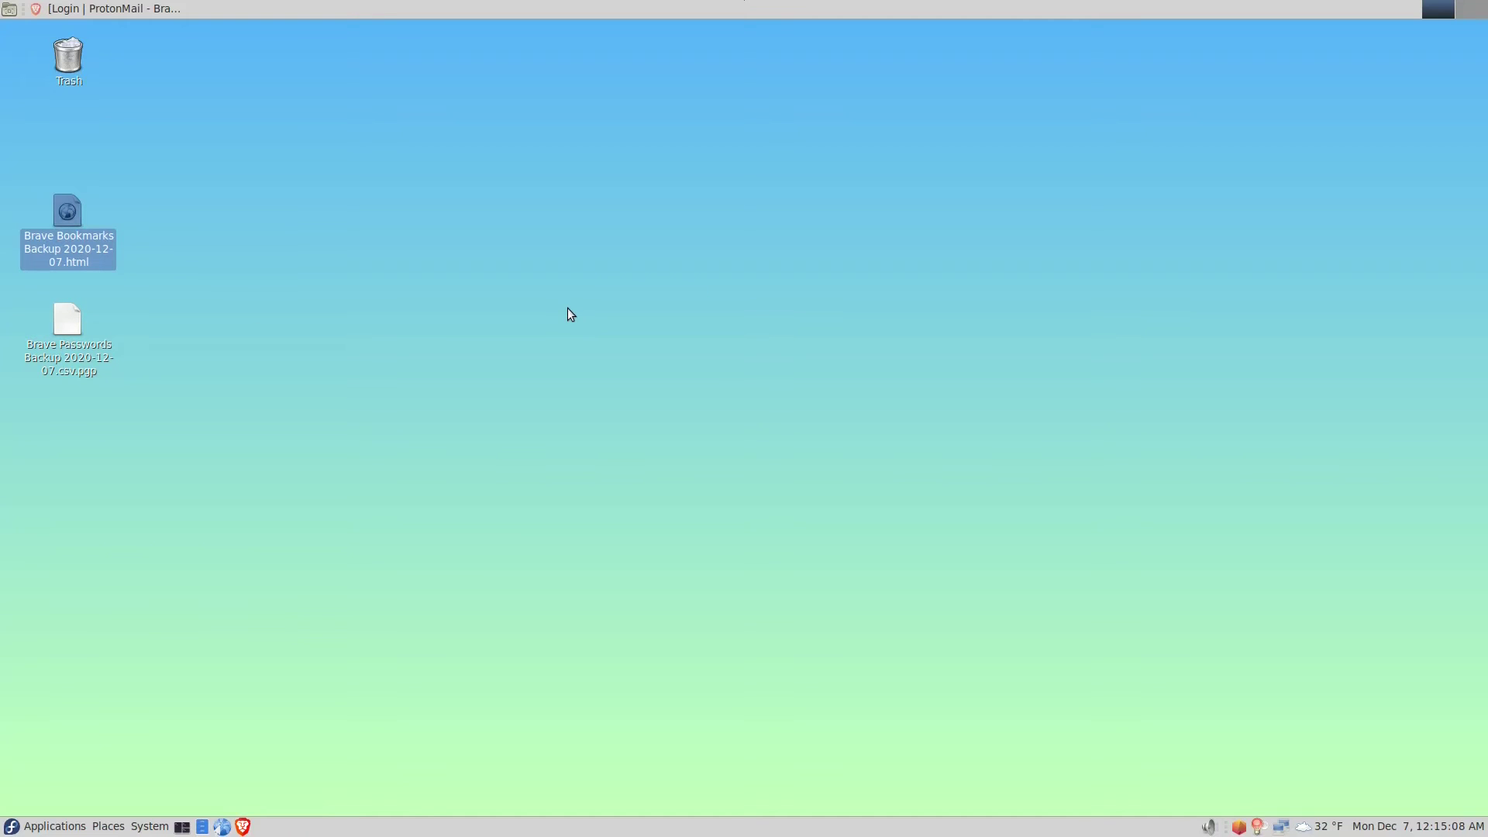
left_click(145, 9)
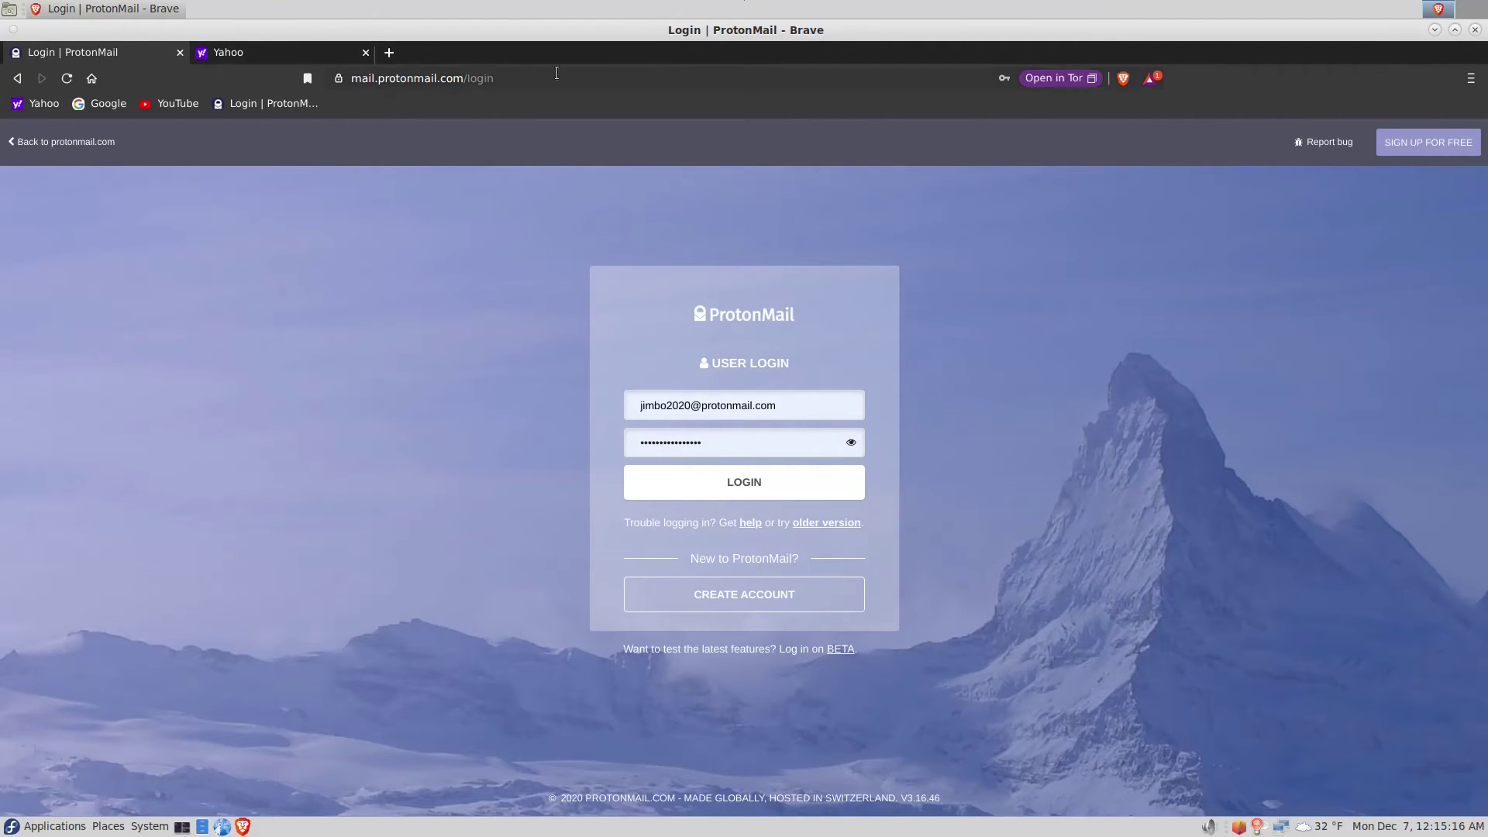
Step: Open the bookmark manager from the Bookmarks menu
left_click(1467, 79)
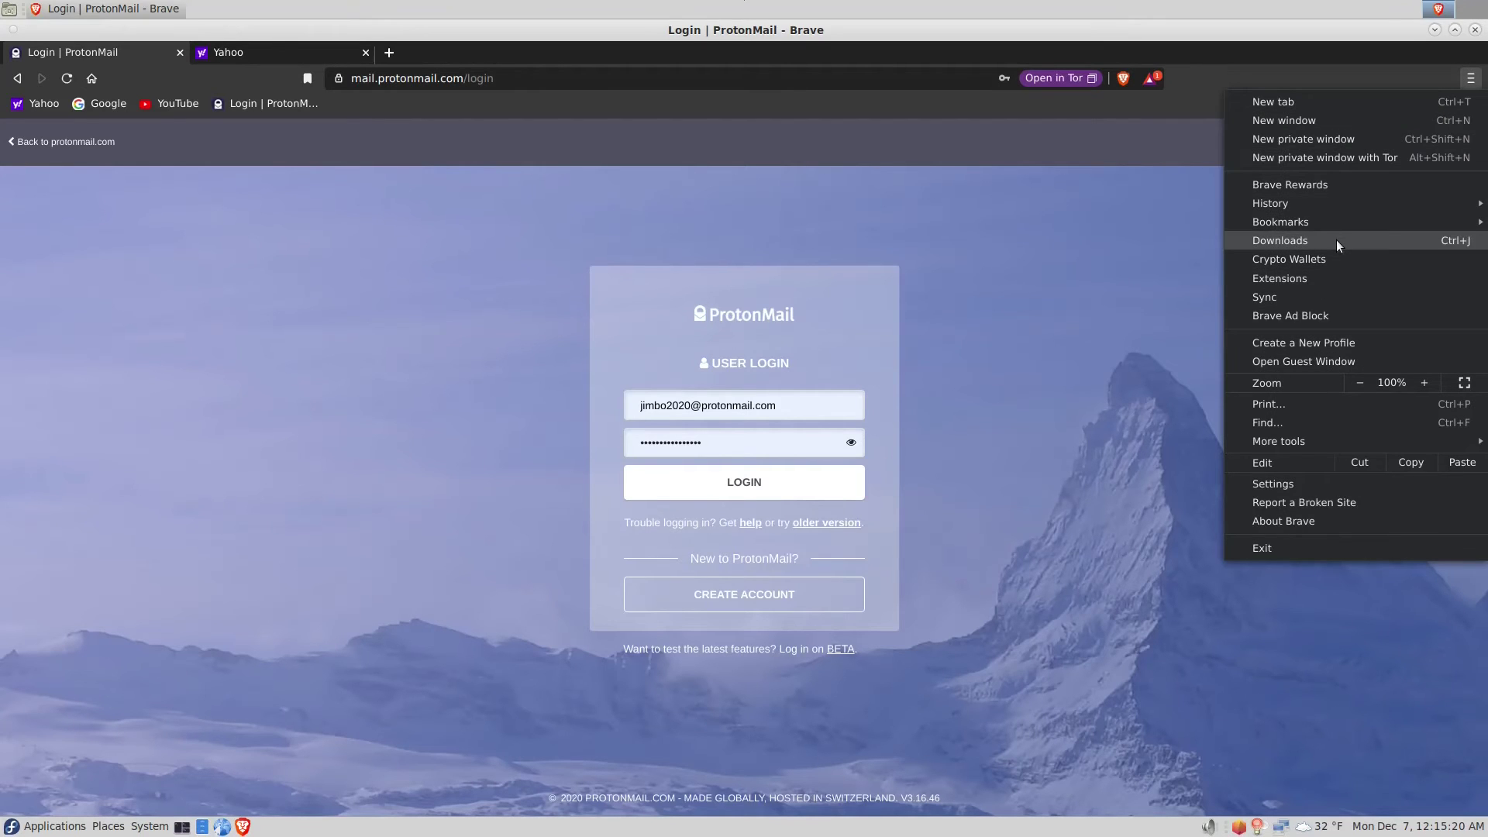
mouse_move(1337, 225)
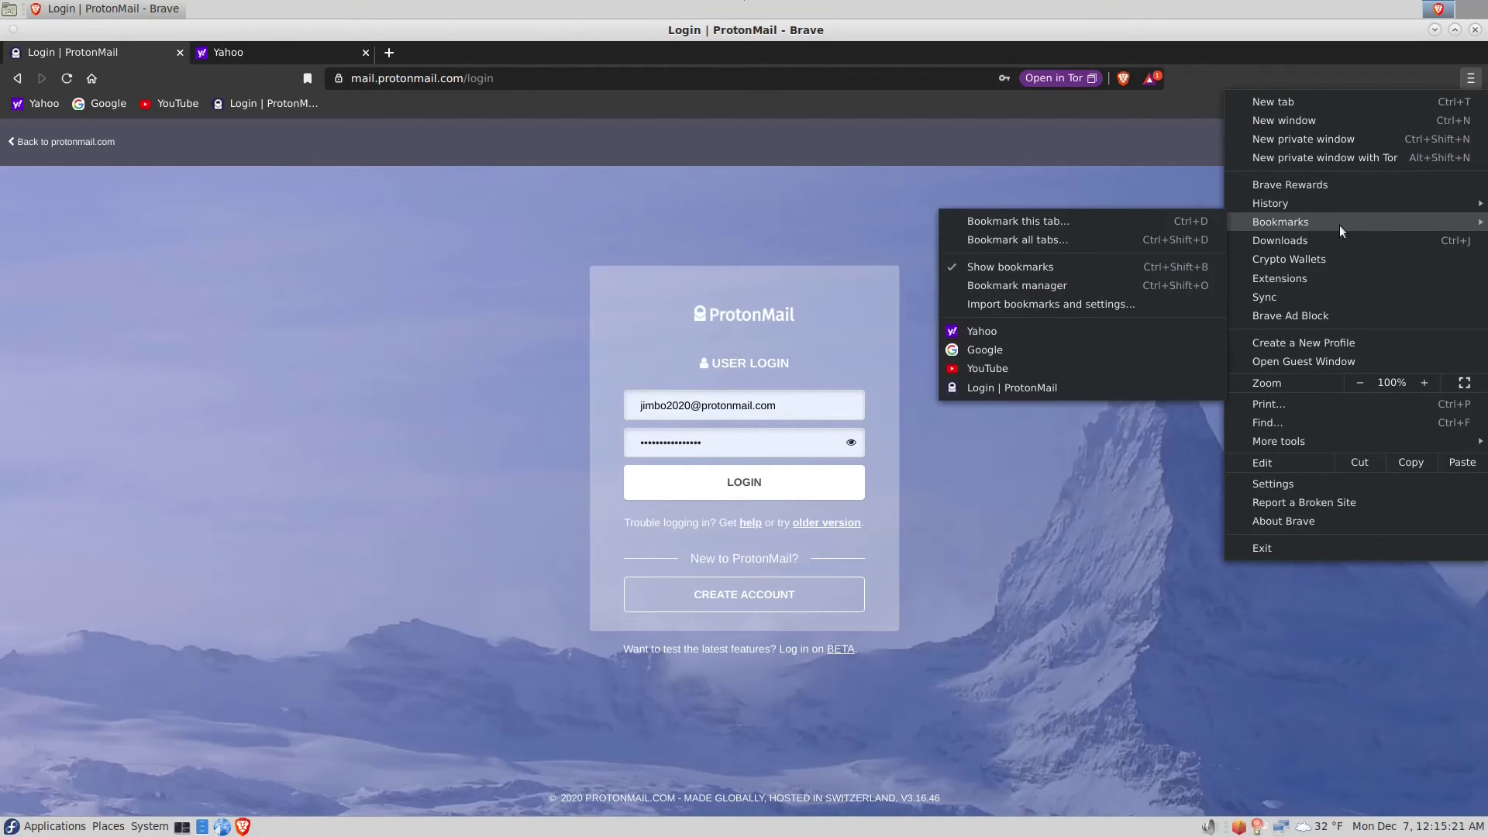
left_click(1384, 84)
left_click(1470, 78)
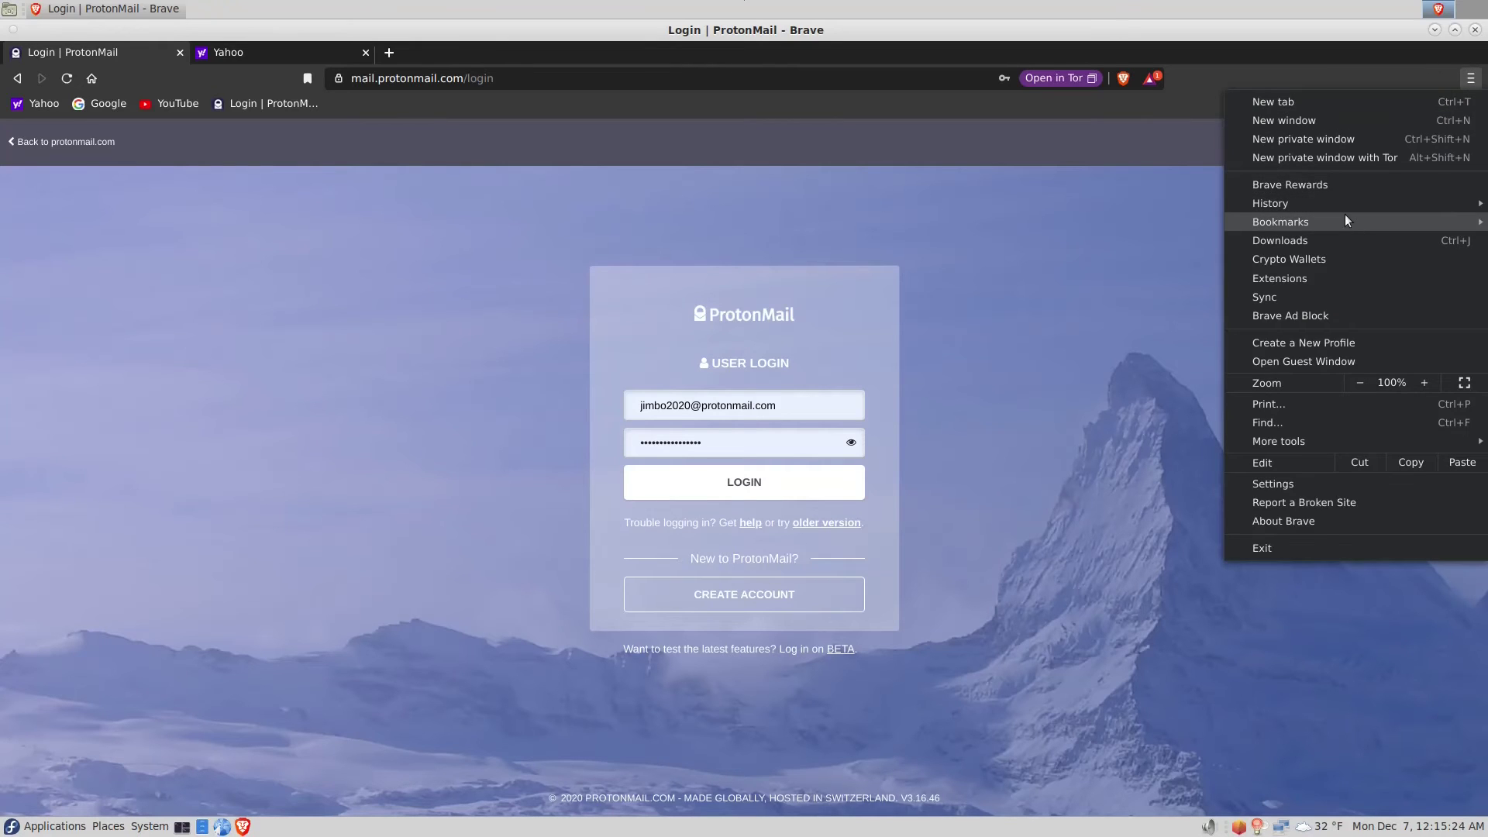
mouse_move(1346, 220)
left_click(1103, 285)
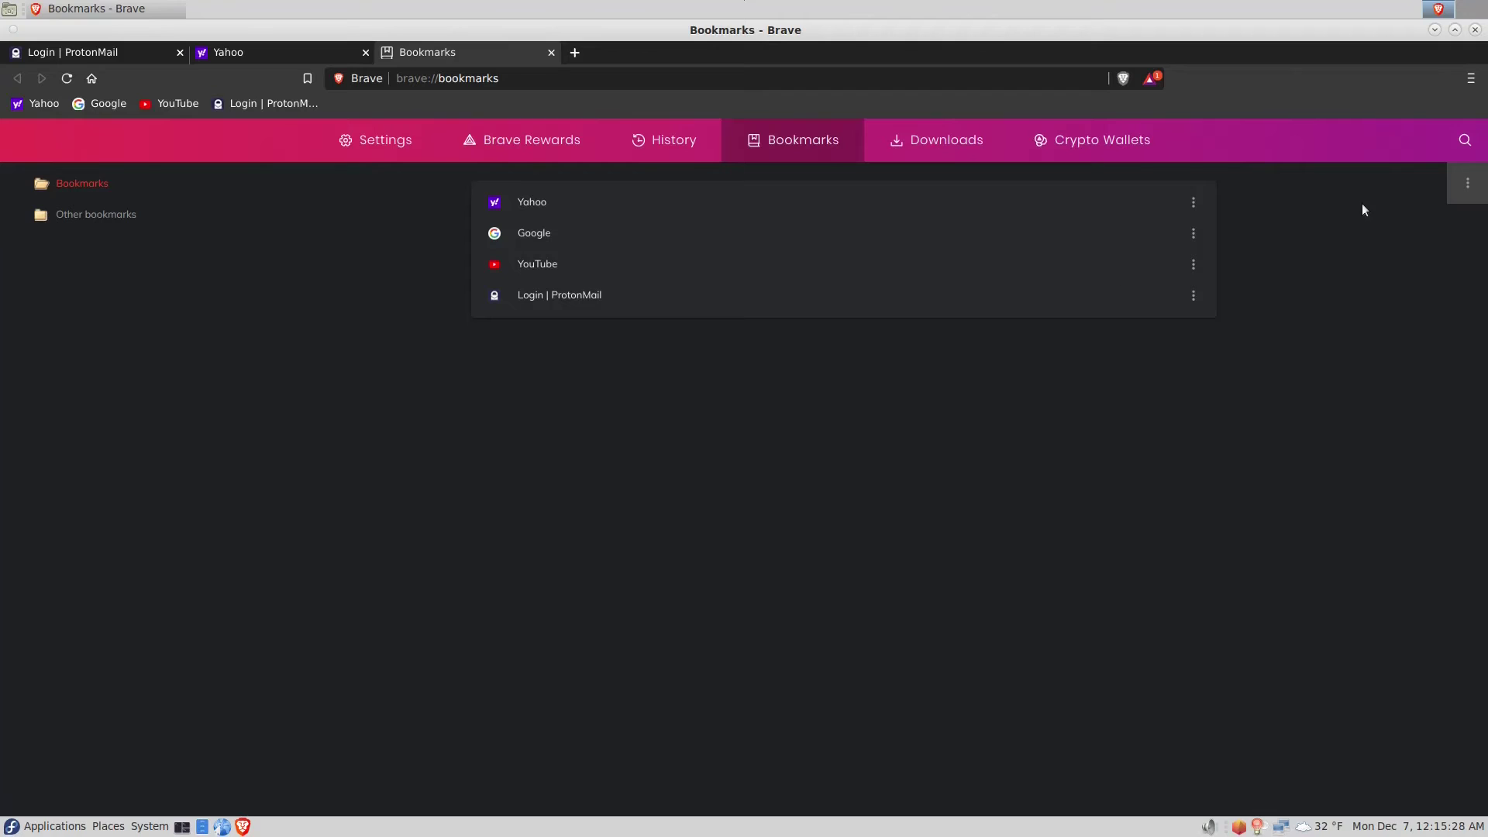
left_click(1467, 188)
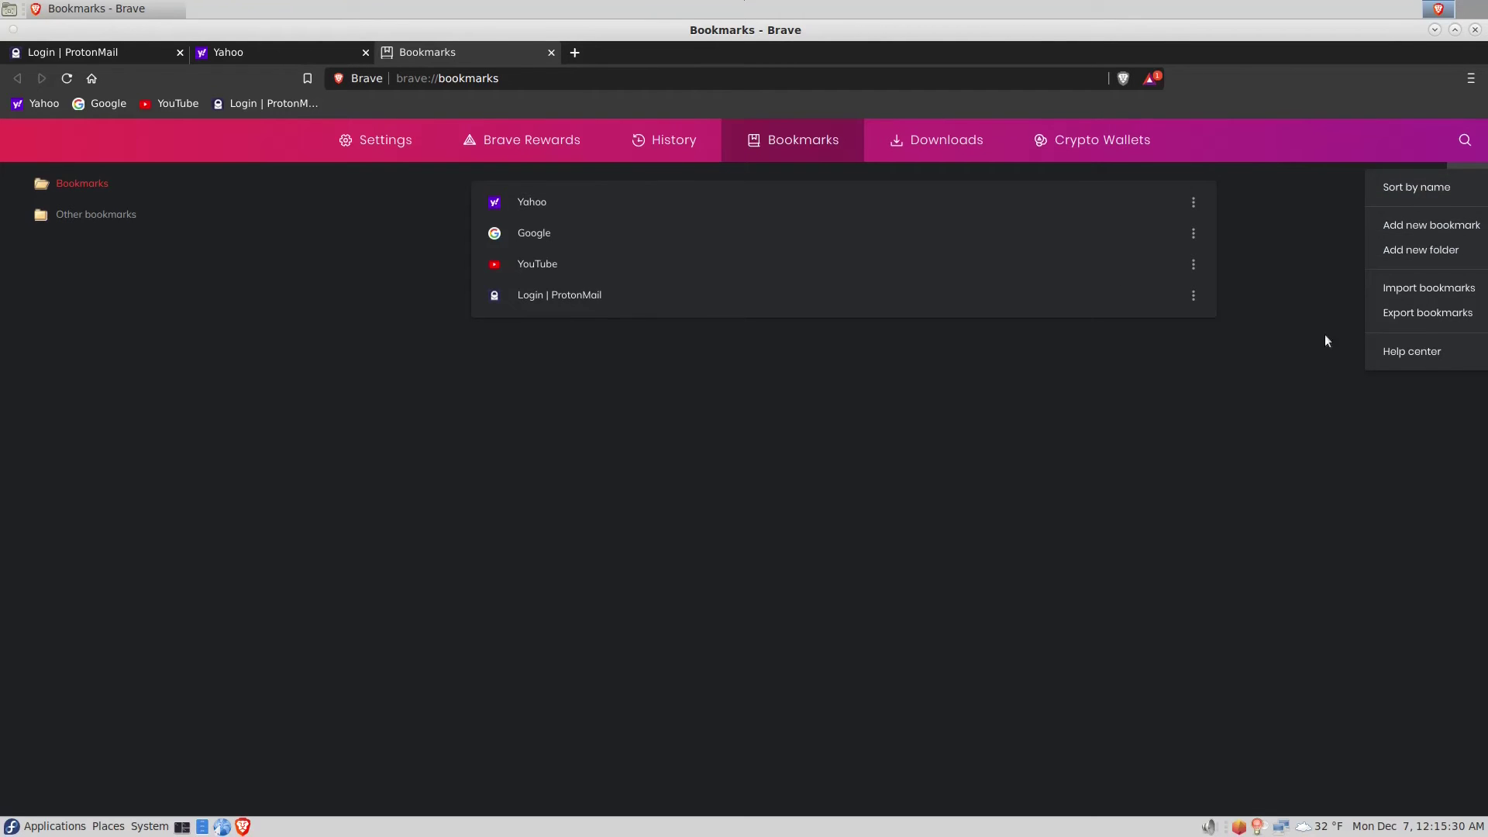
left_click(1304, 400)
Step: Delete the Yahoo, Google, YouTube and Login | ProtonMail bookmarks
left_click(1185, 207)
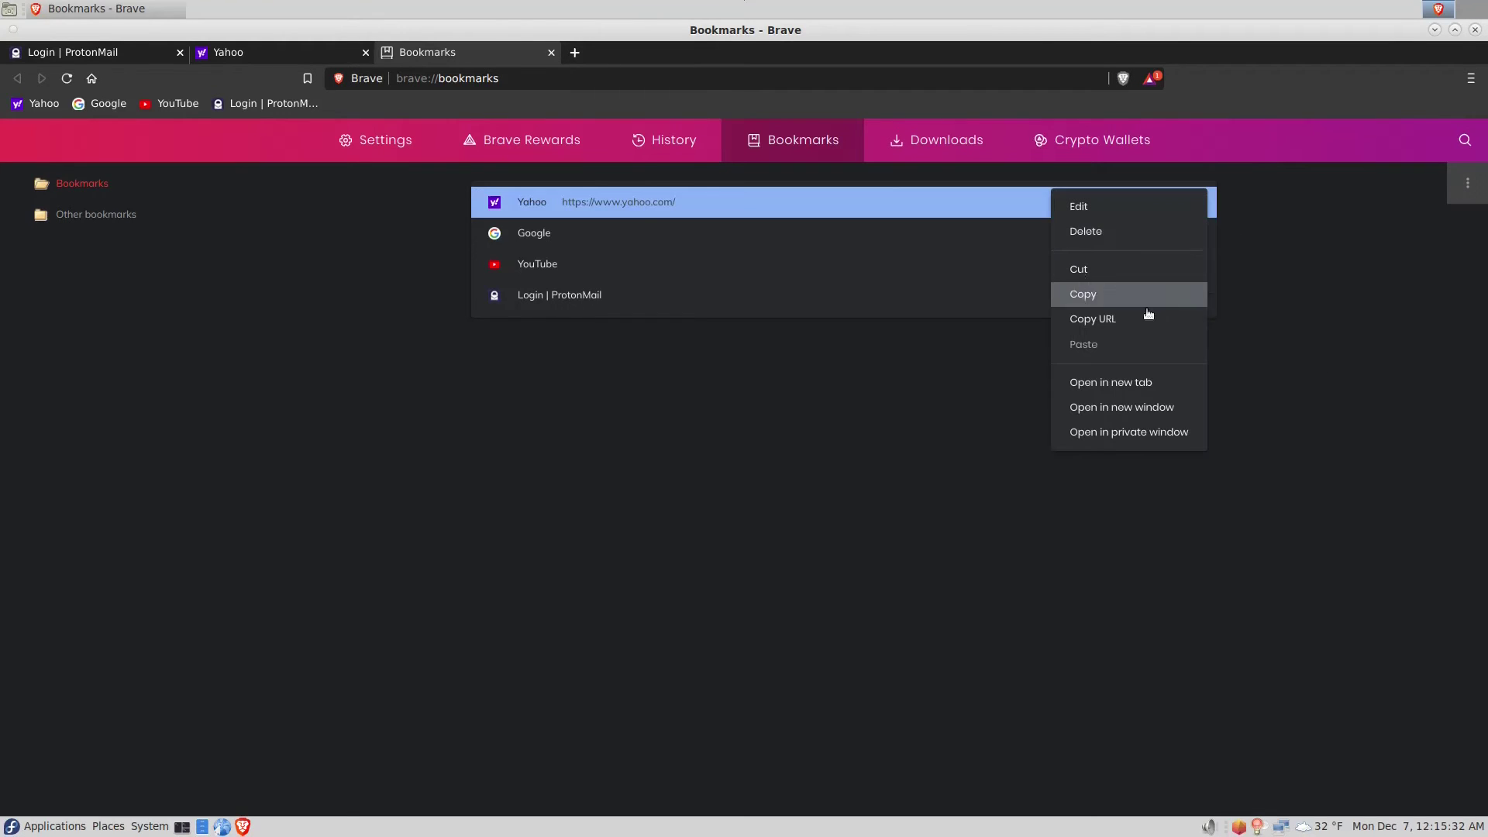
left_click(1136, 231)
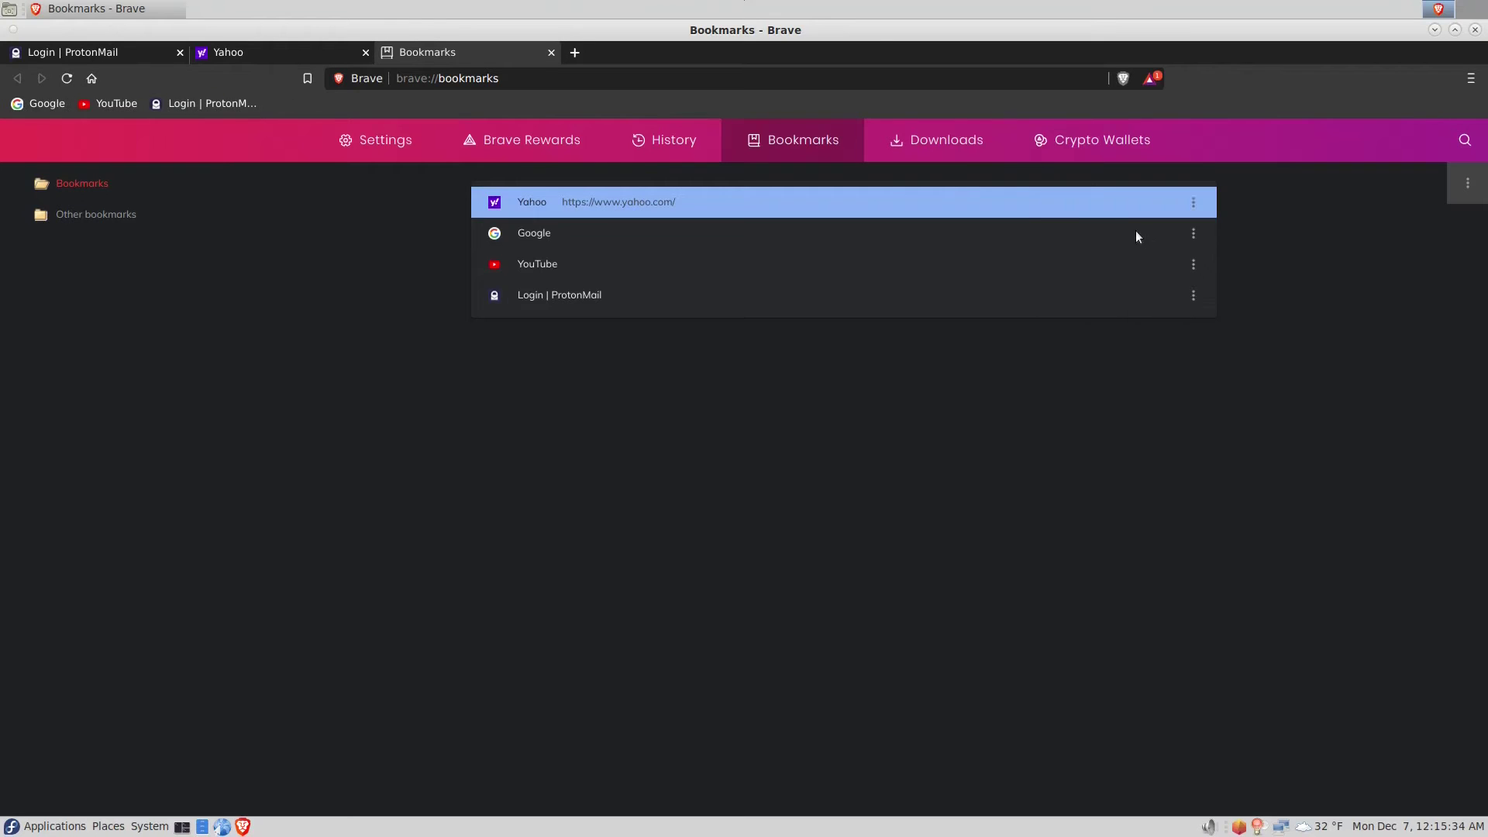
left_click(1193, 202)
left_click(1171, 245)
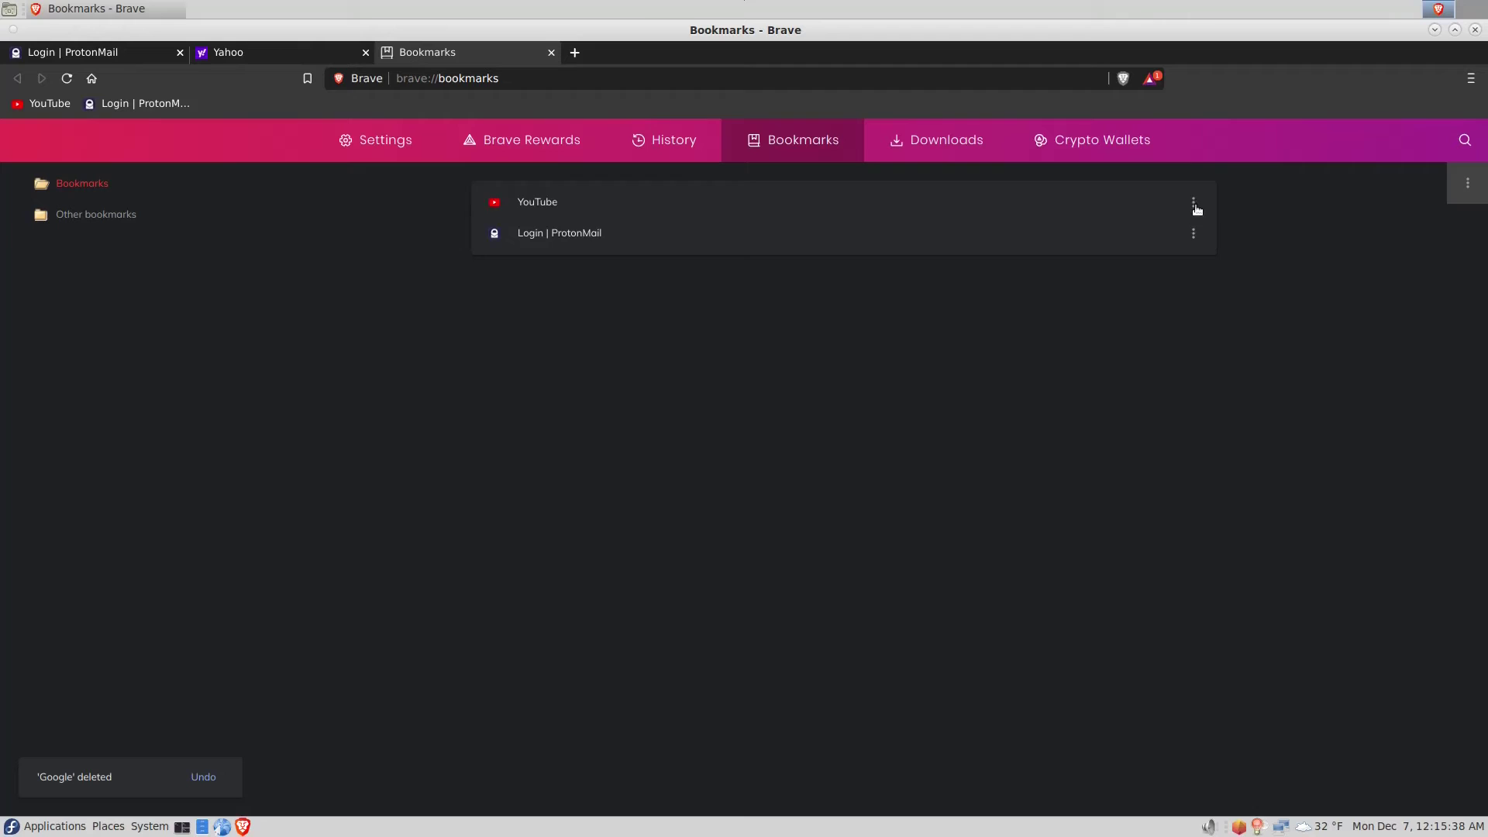
left_click(1193, 204)
left_click(1177, 233)
left_click(1194, 203)
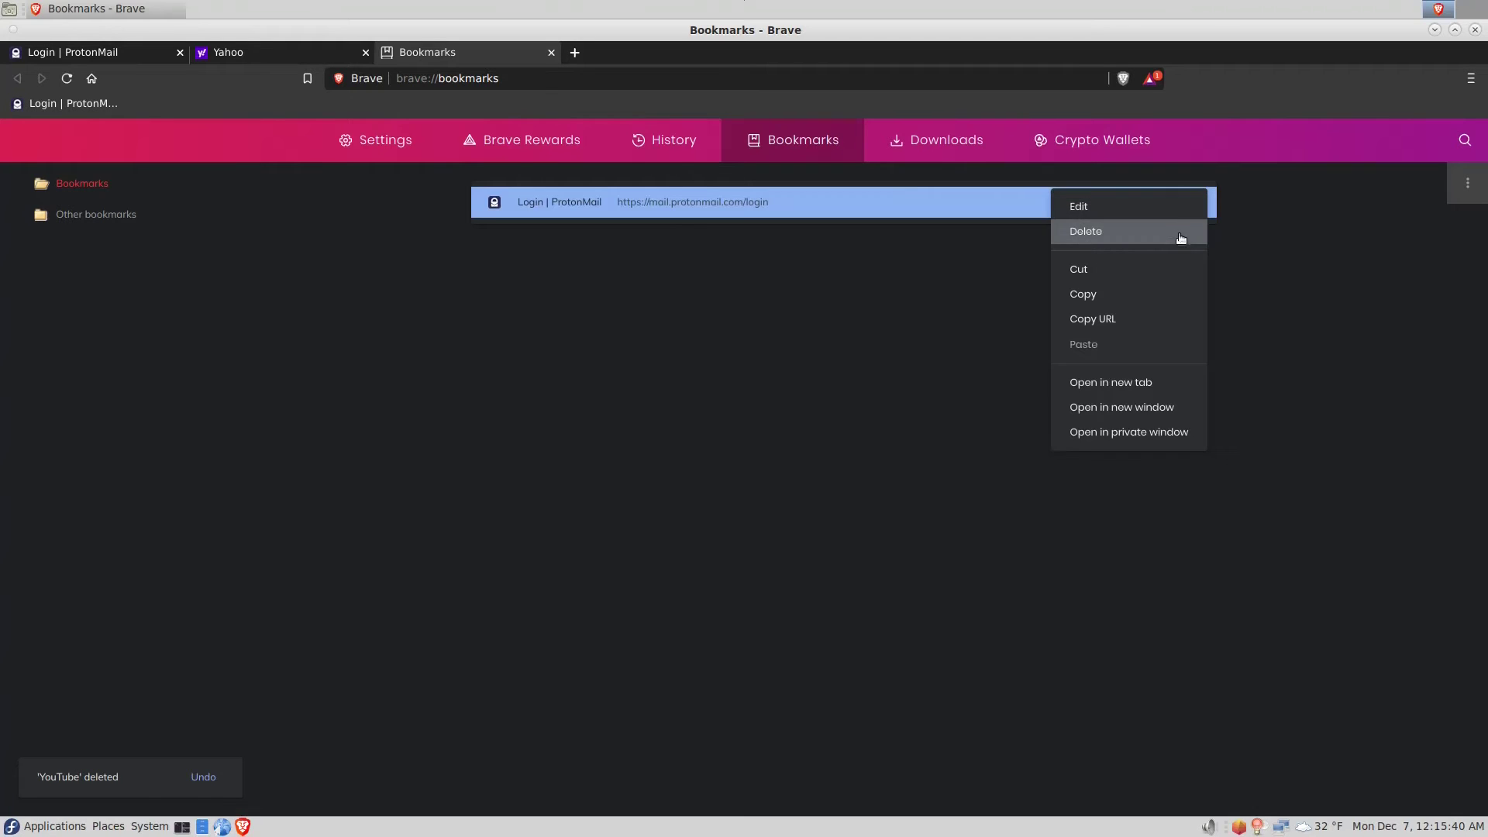
left_click(1177, 235)
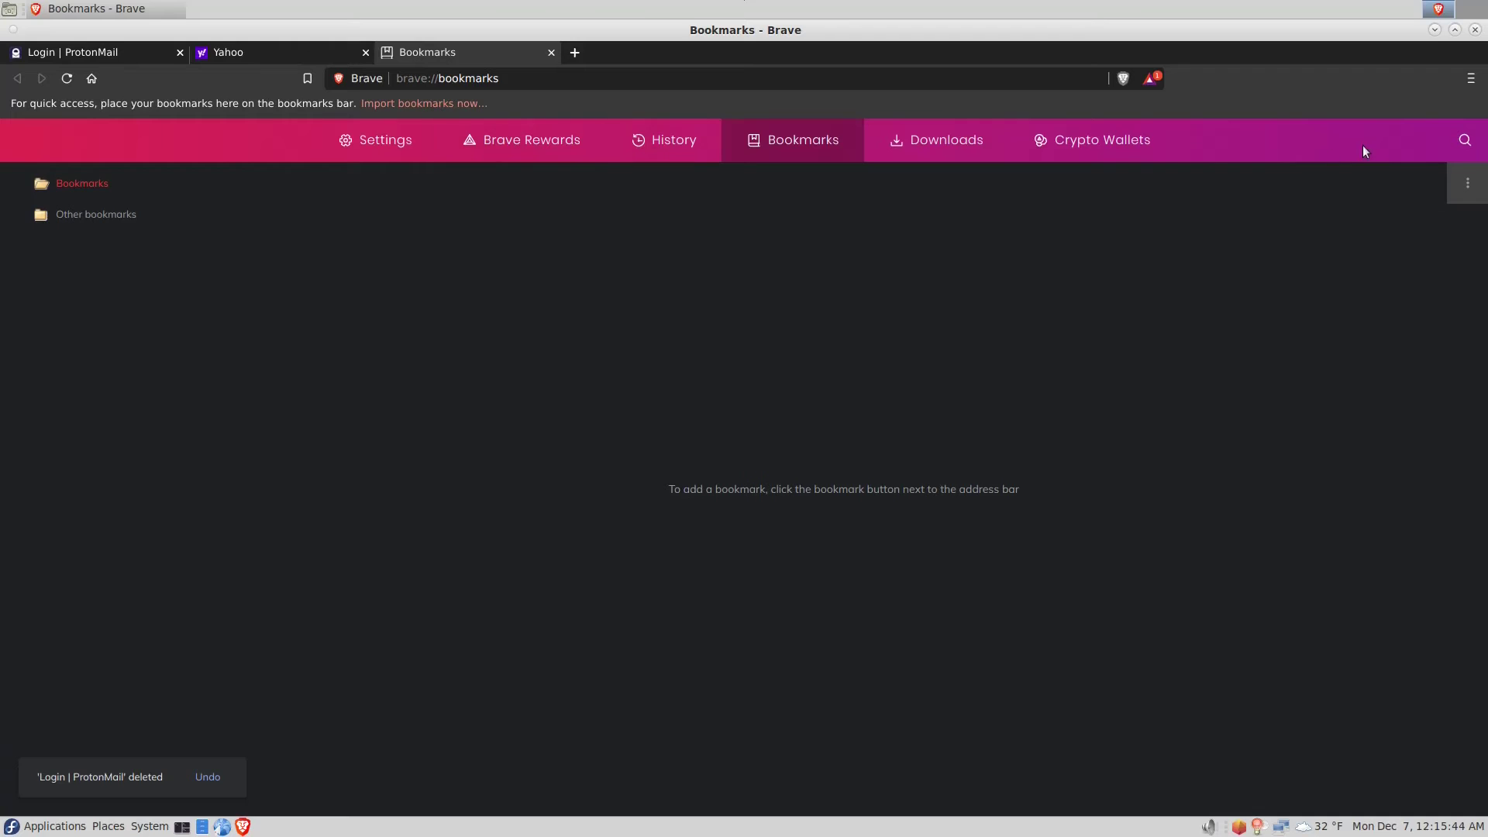
left_click(1470, 78)
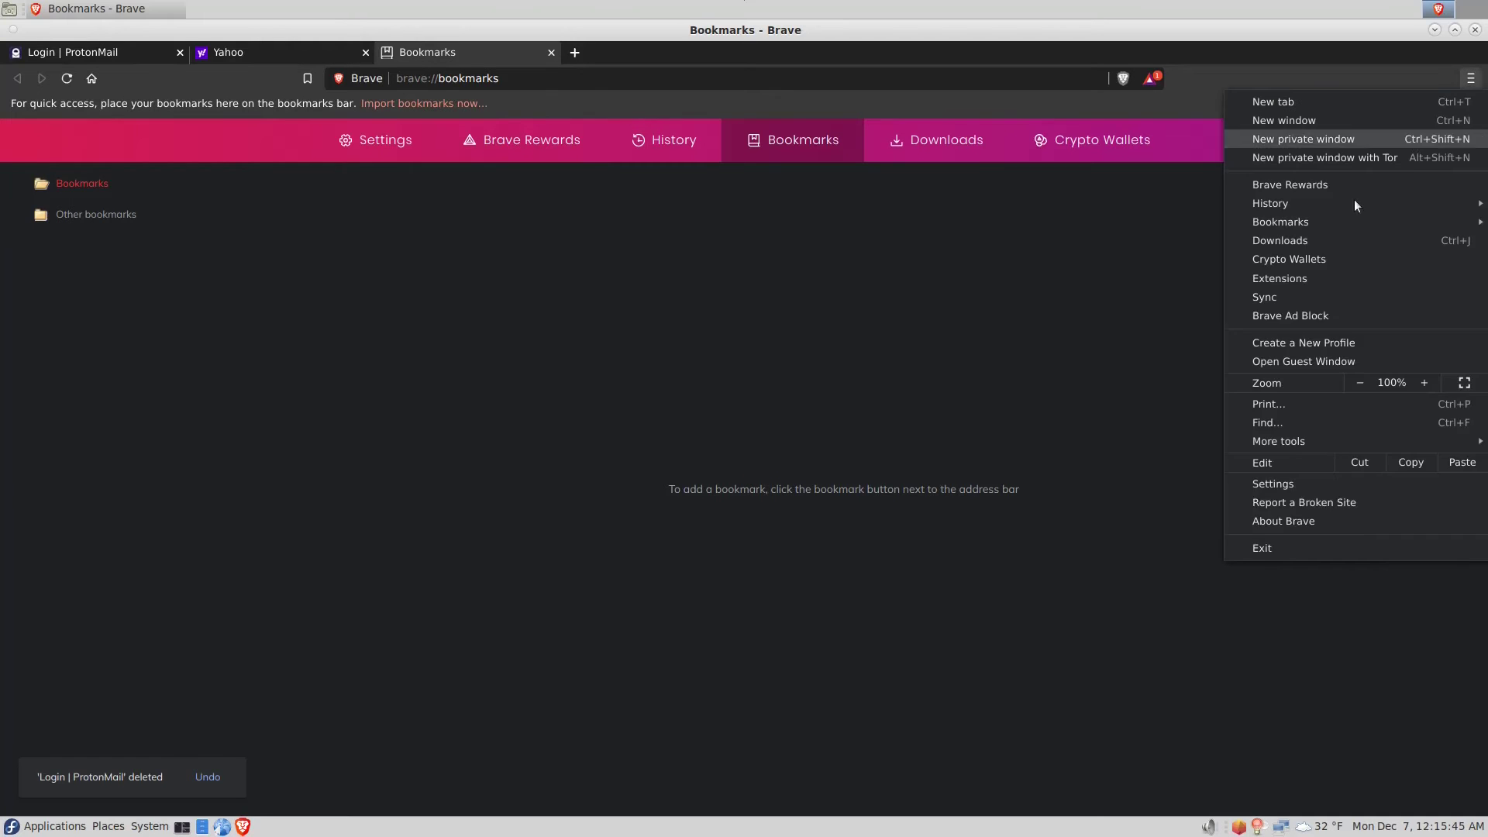
Step: Go to the saved passwords page under Autofill in Brave settings
left_click(1271, 484)
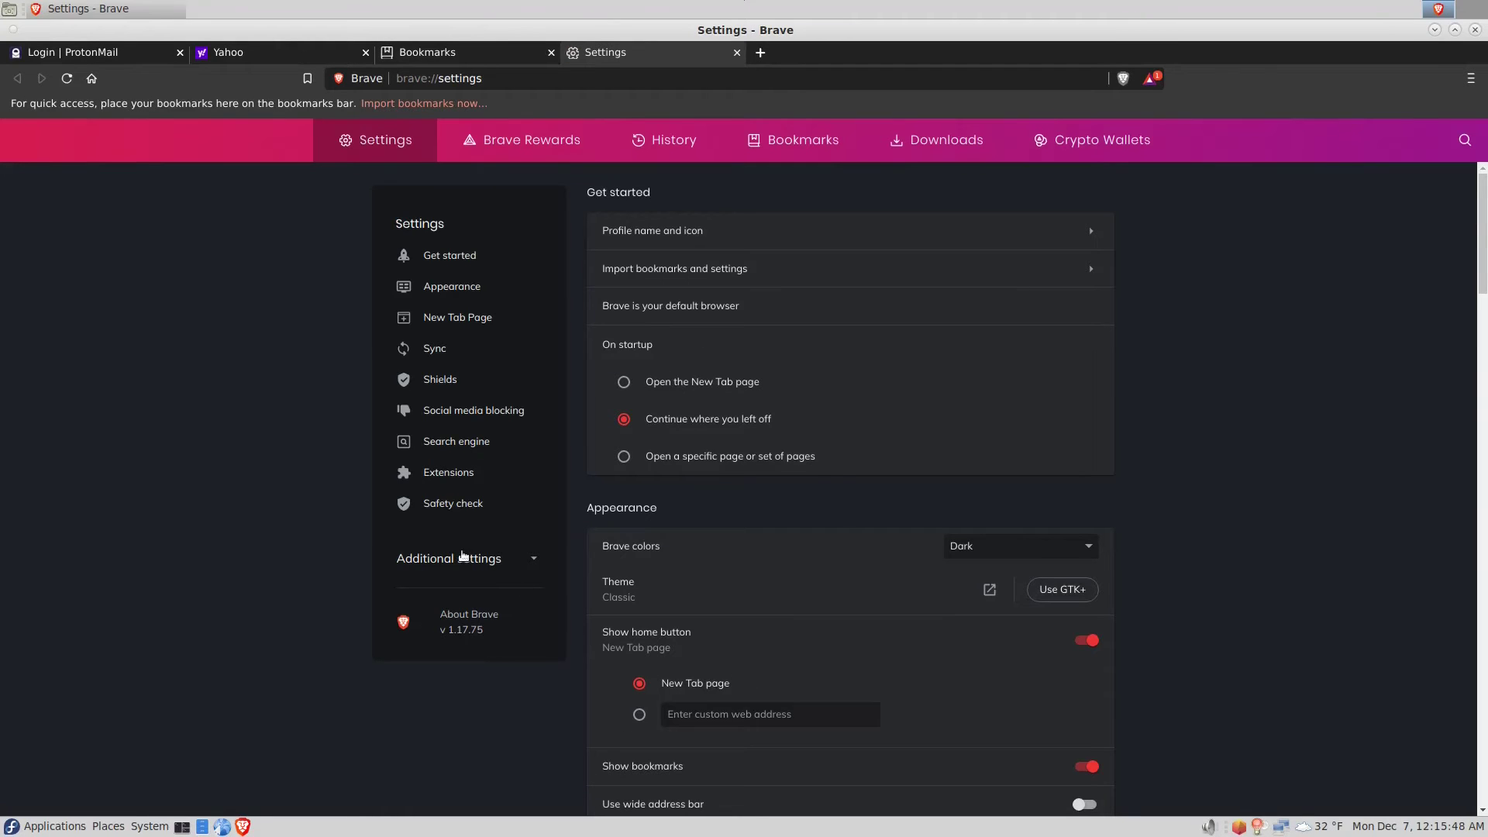
left_click(465, 557)
left_click(465, 569)
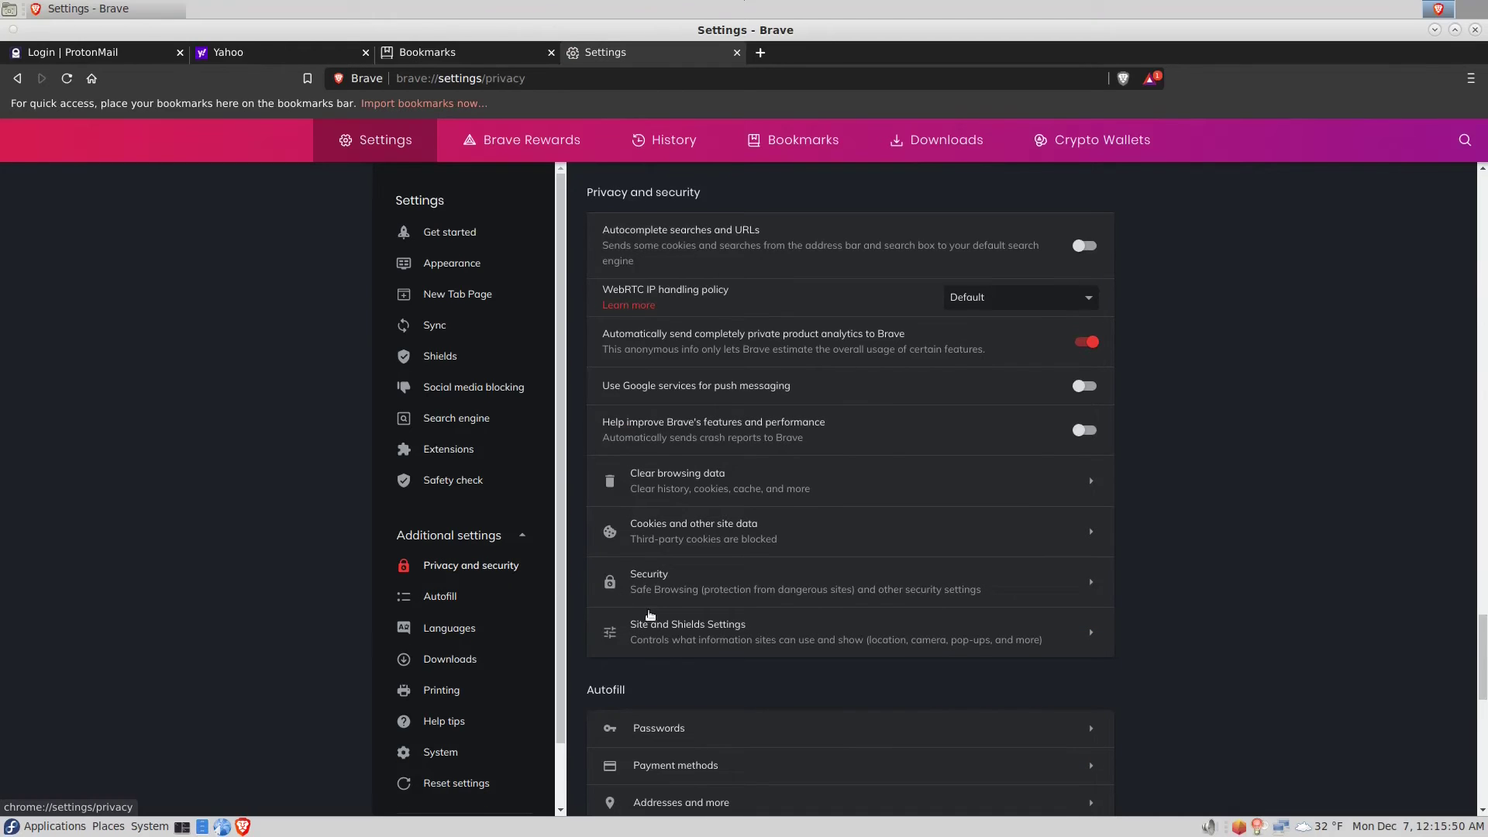
left_click(679, 732)
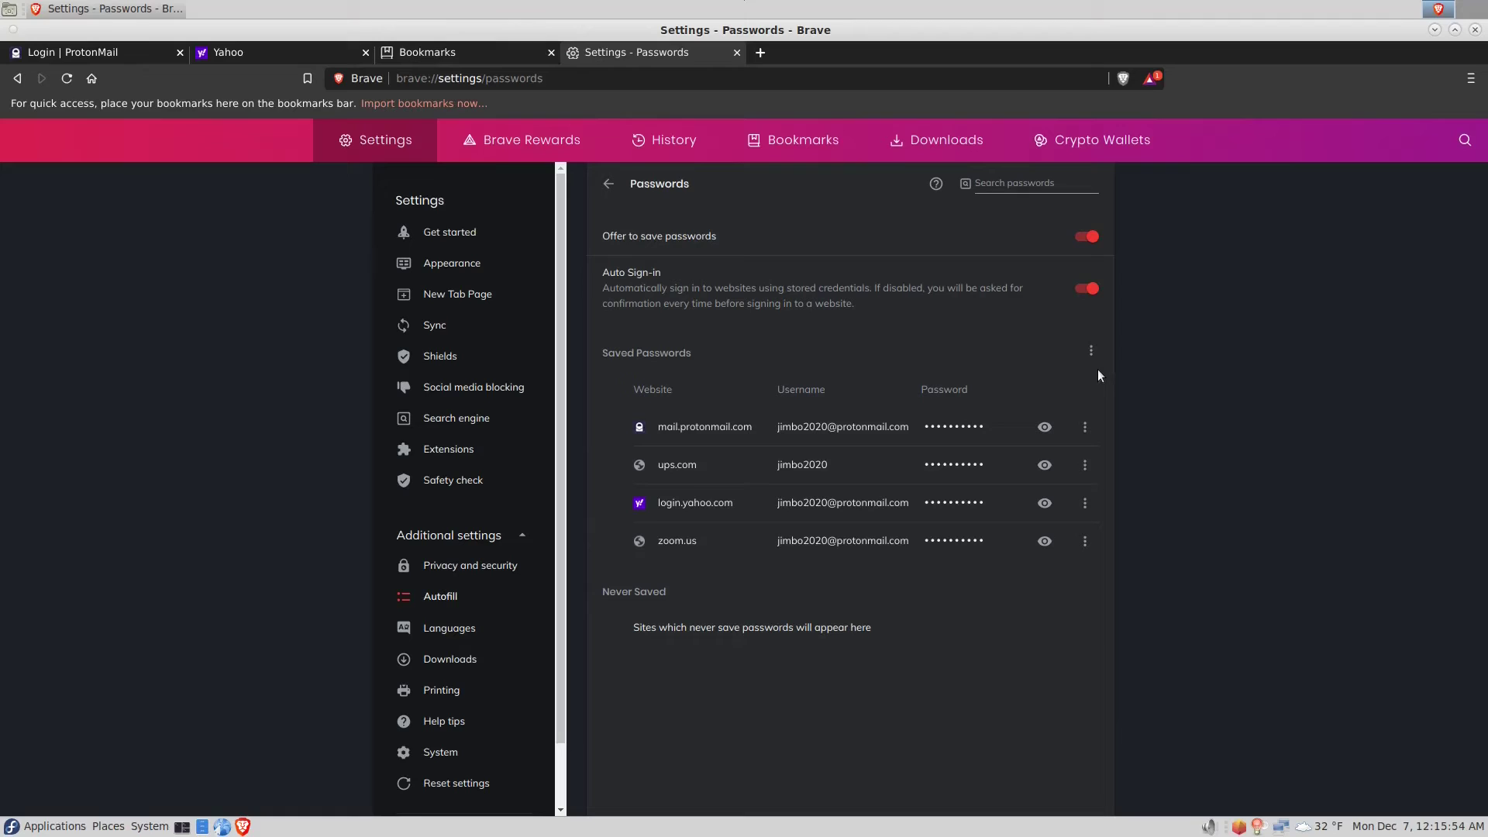
left_click(1091, 350)
left_click(1115, 391)
Step: Remove the mail.protonmail.com, ups.com, login.yahoo.com and zoom.us passwords, then close Settings
left_click(1085, 427)
left_click(1059, 485)
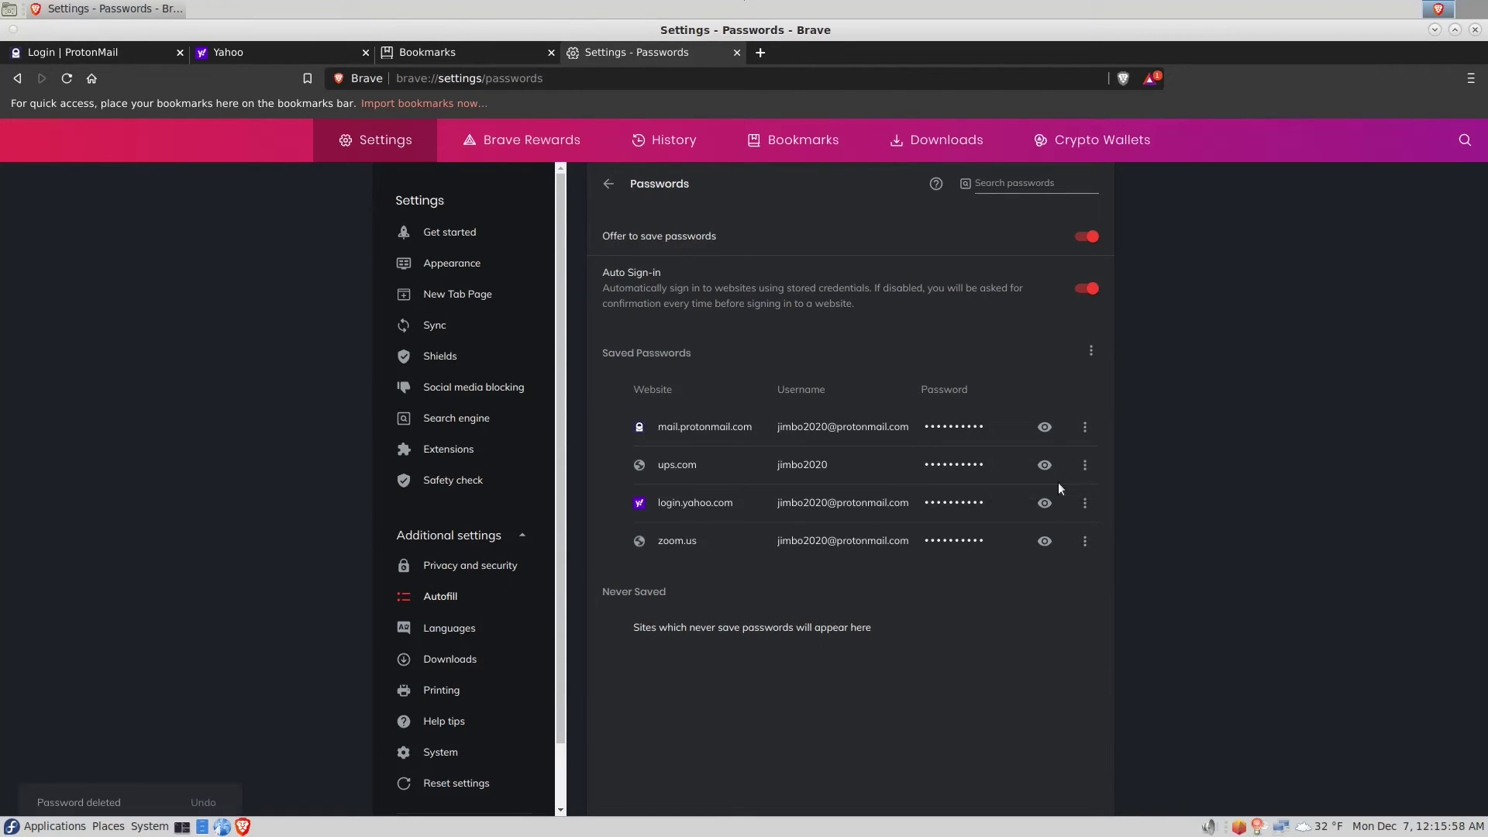
left_click(1085, 427)
left_click(1083, 483)
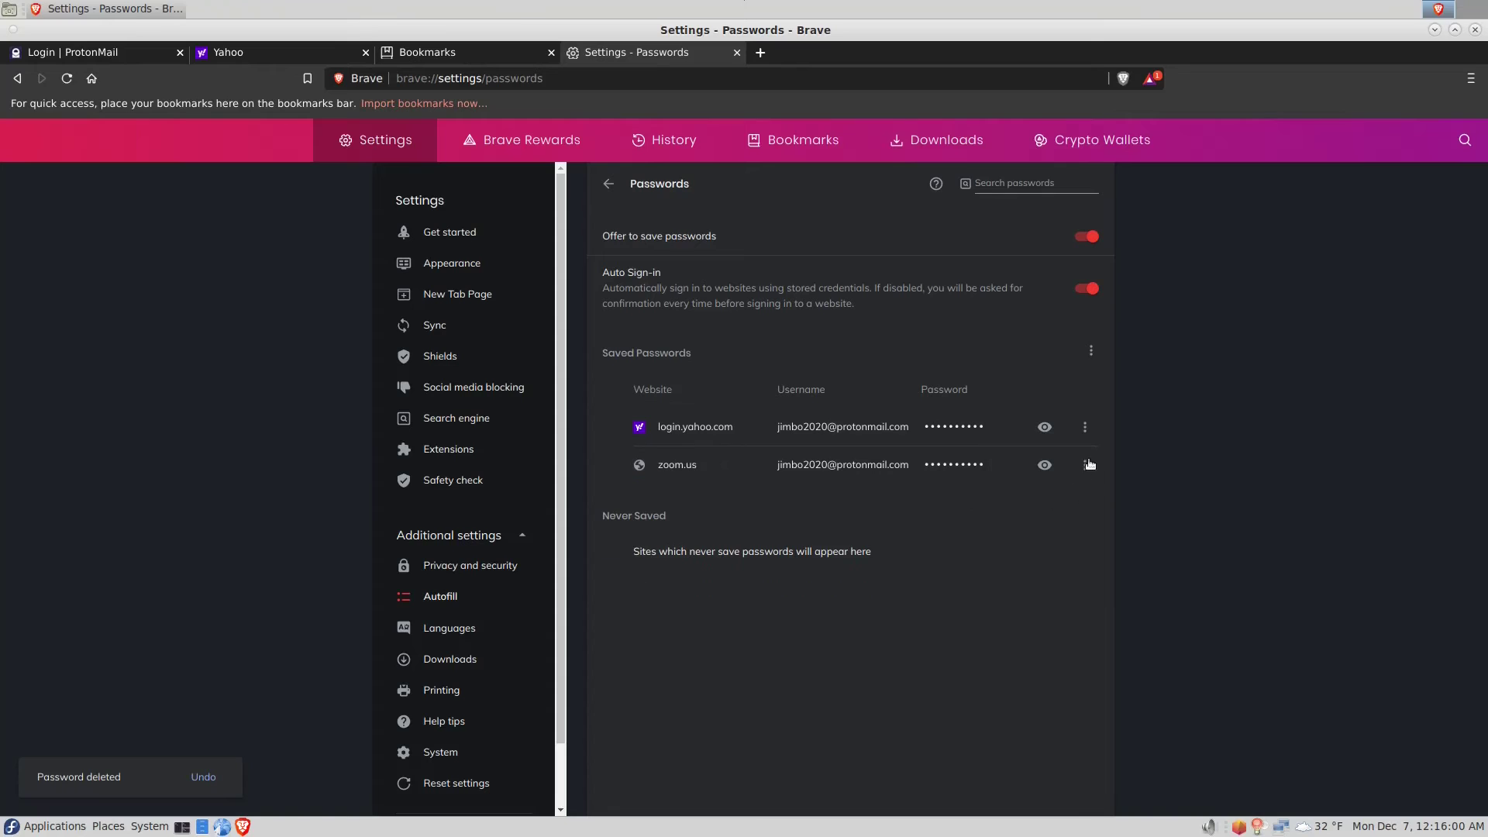
left_click(1085, 427)
left_click(1062, 483)
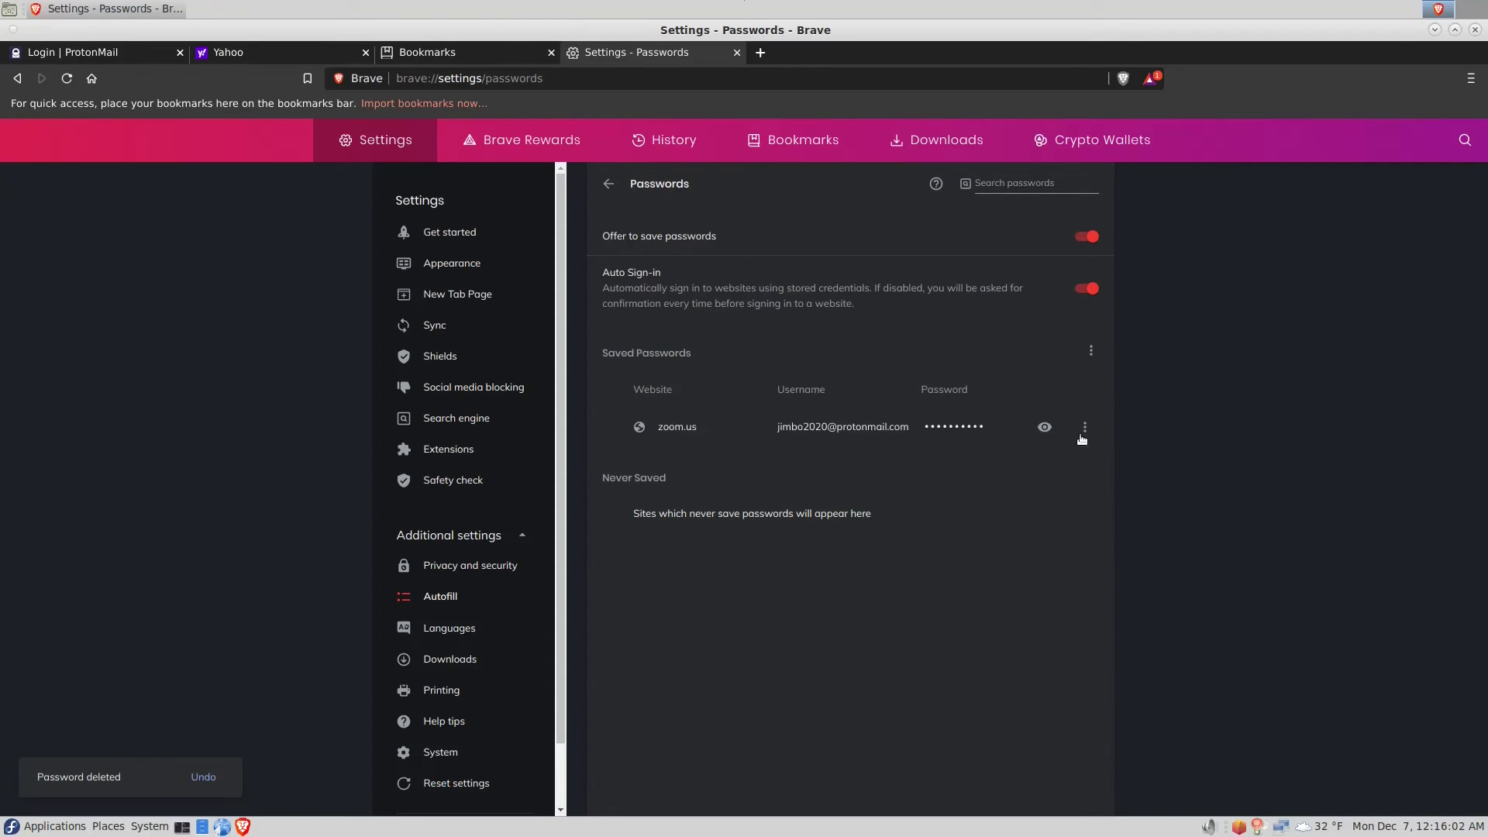
left_click(1085, 427)
left_click(1073, 484)
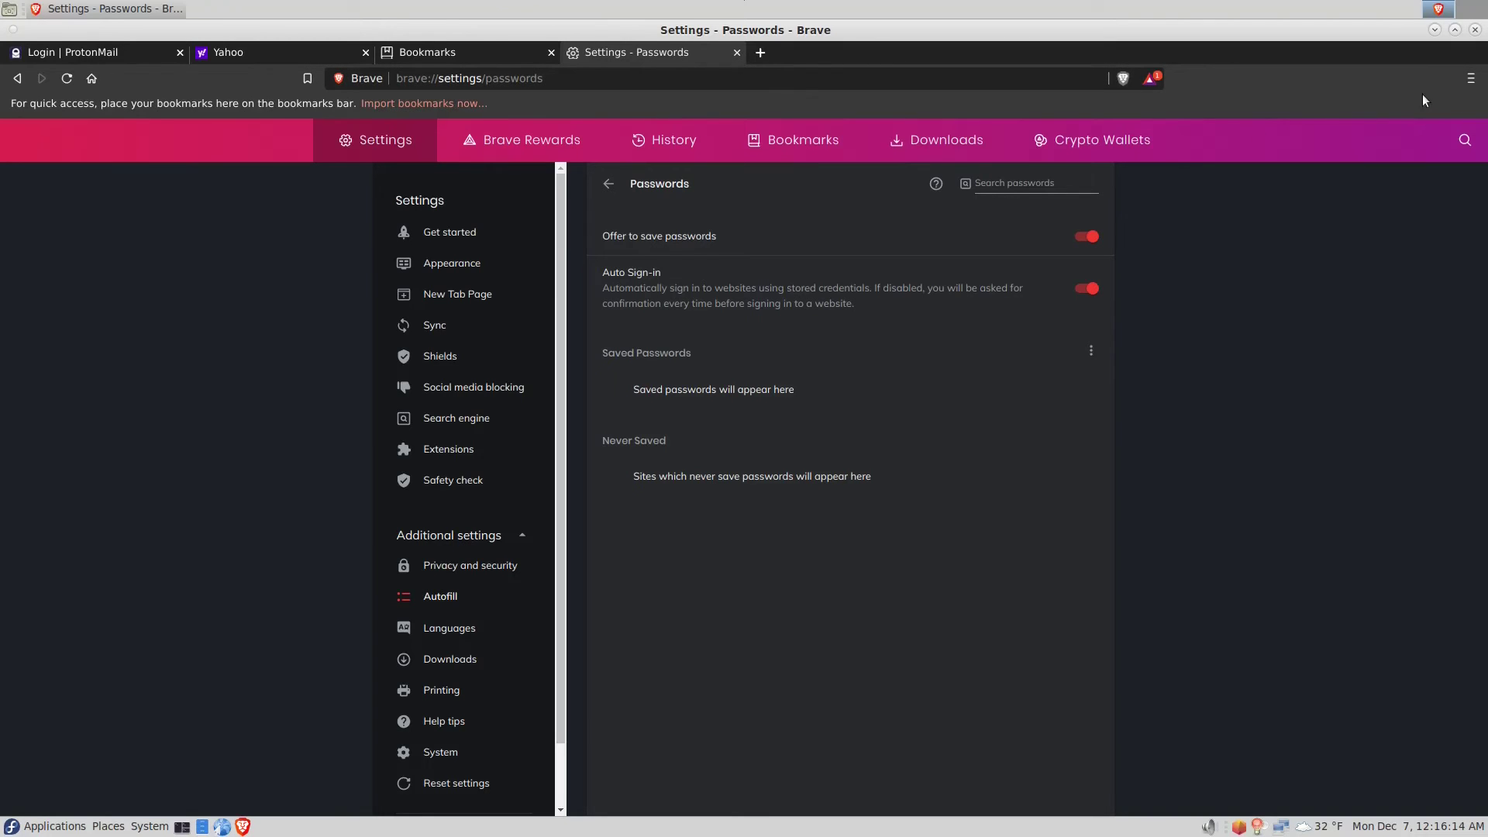
left_click(736, 56)
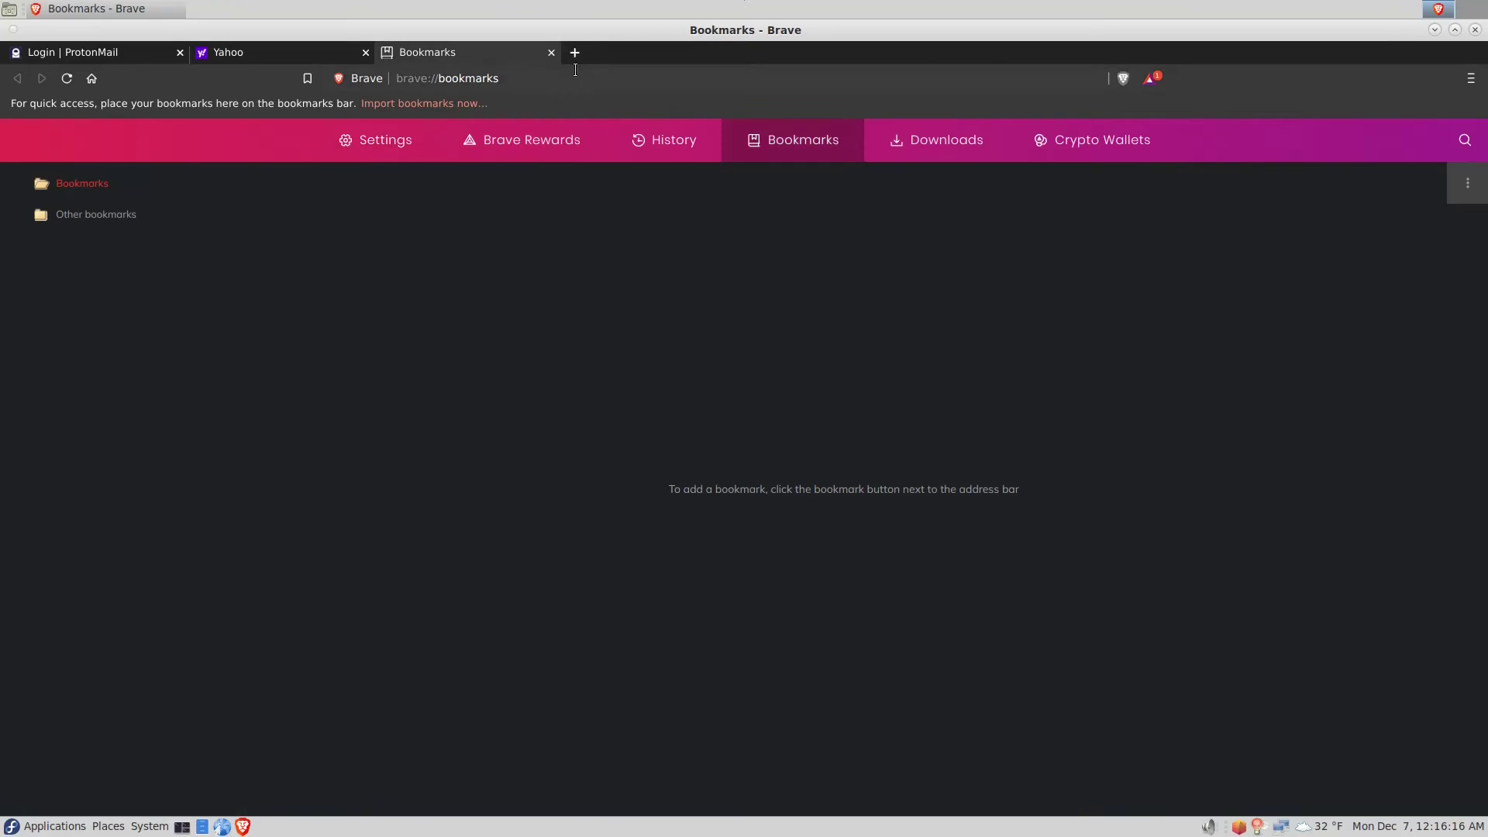
Step: Close the bookmark manager and return the ProtonMail tab to its empty login page
left_click(552, 54)
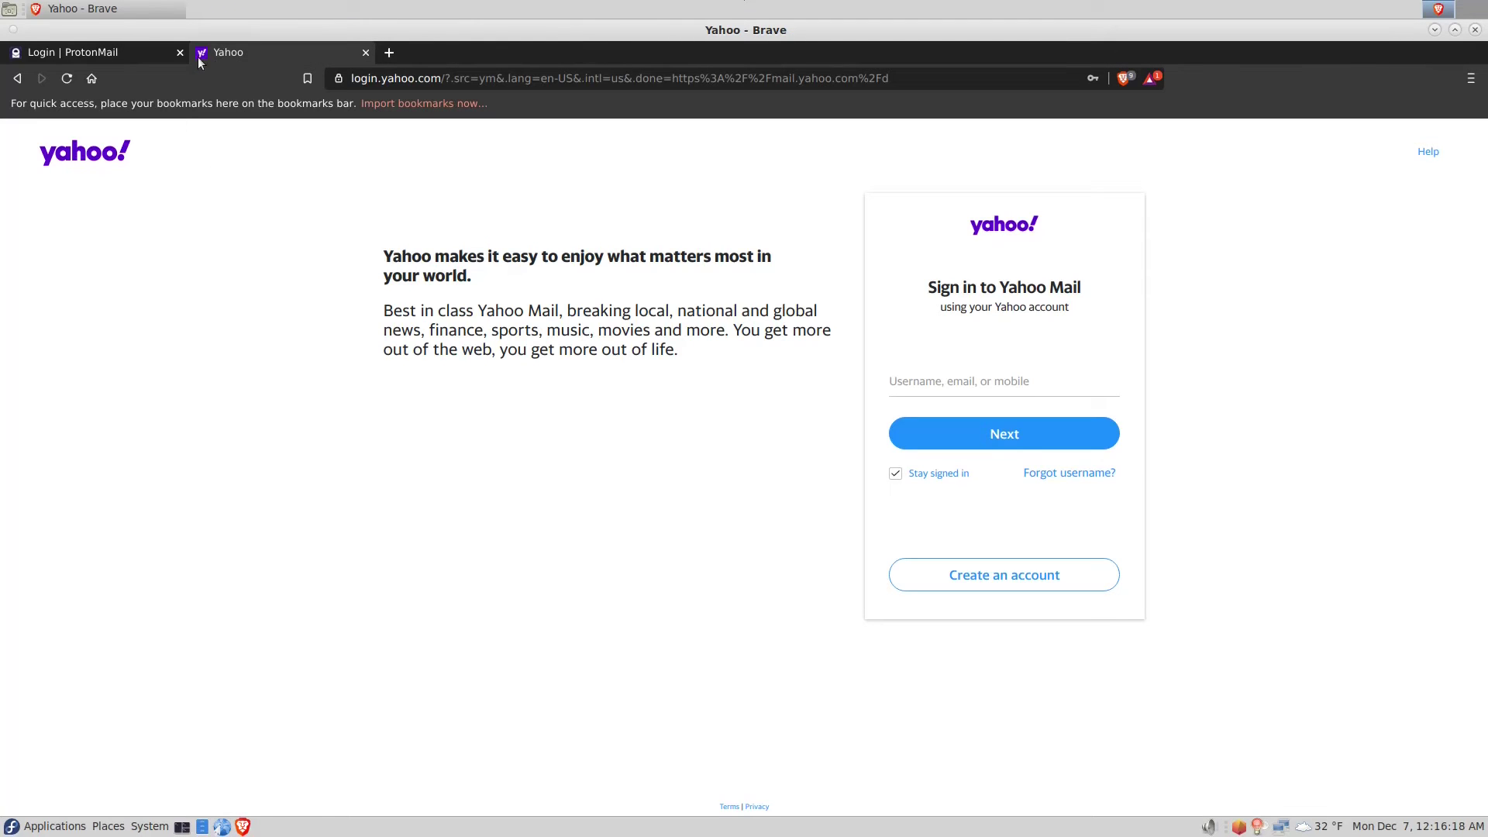
left_click(140, 51)
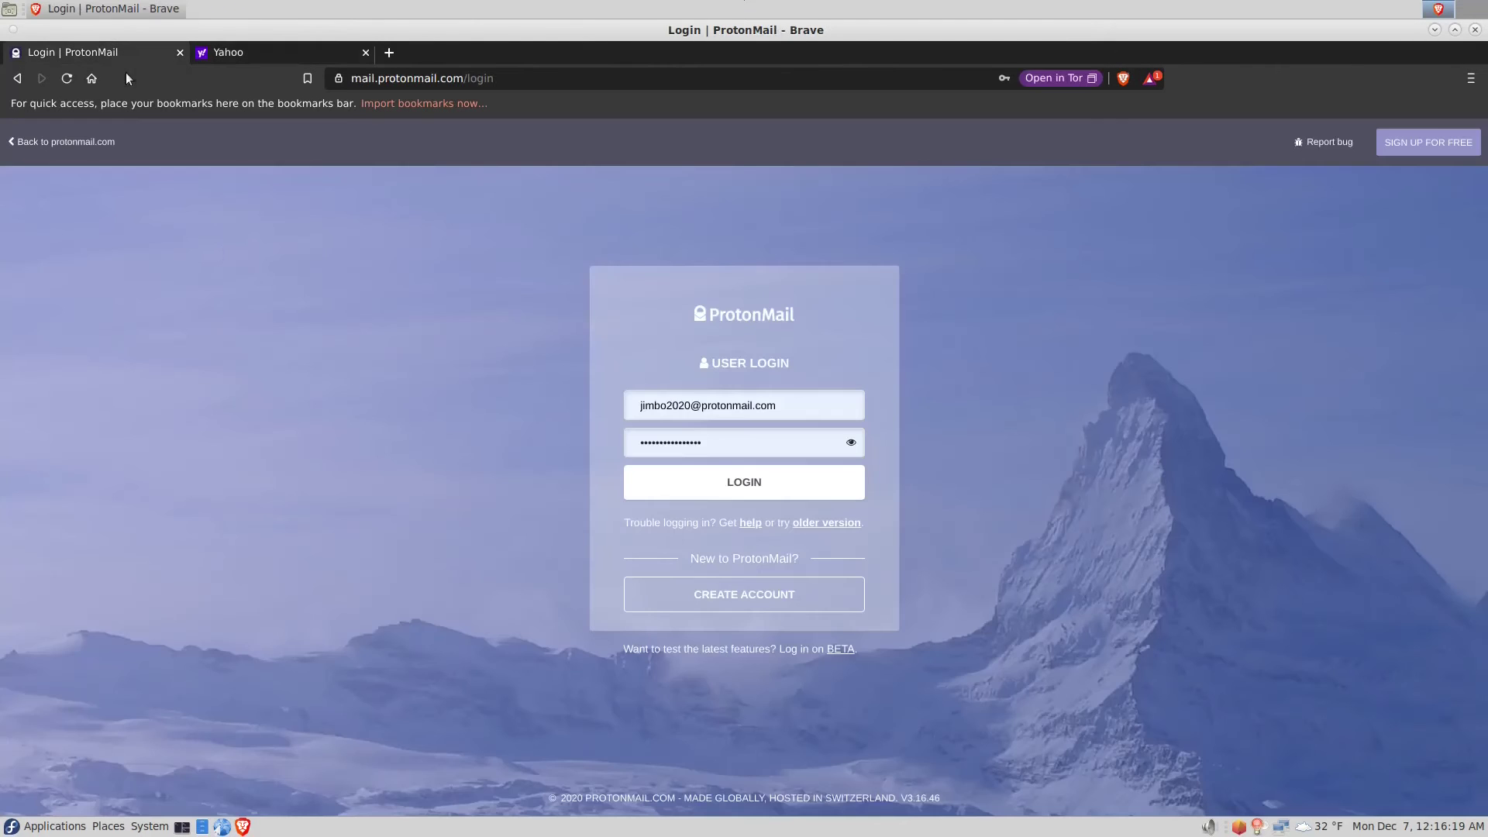
left_click(68, 142)
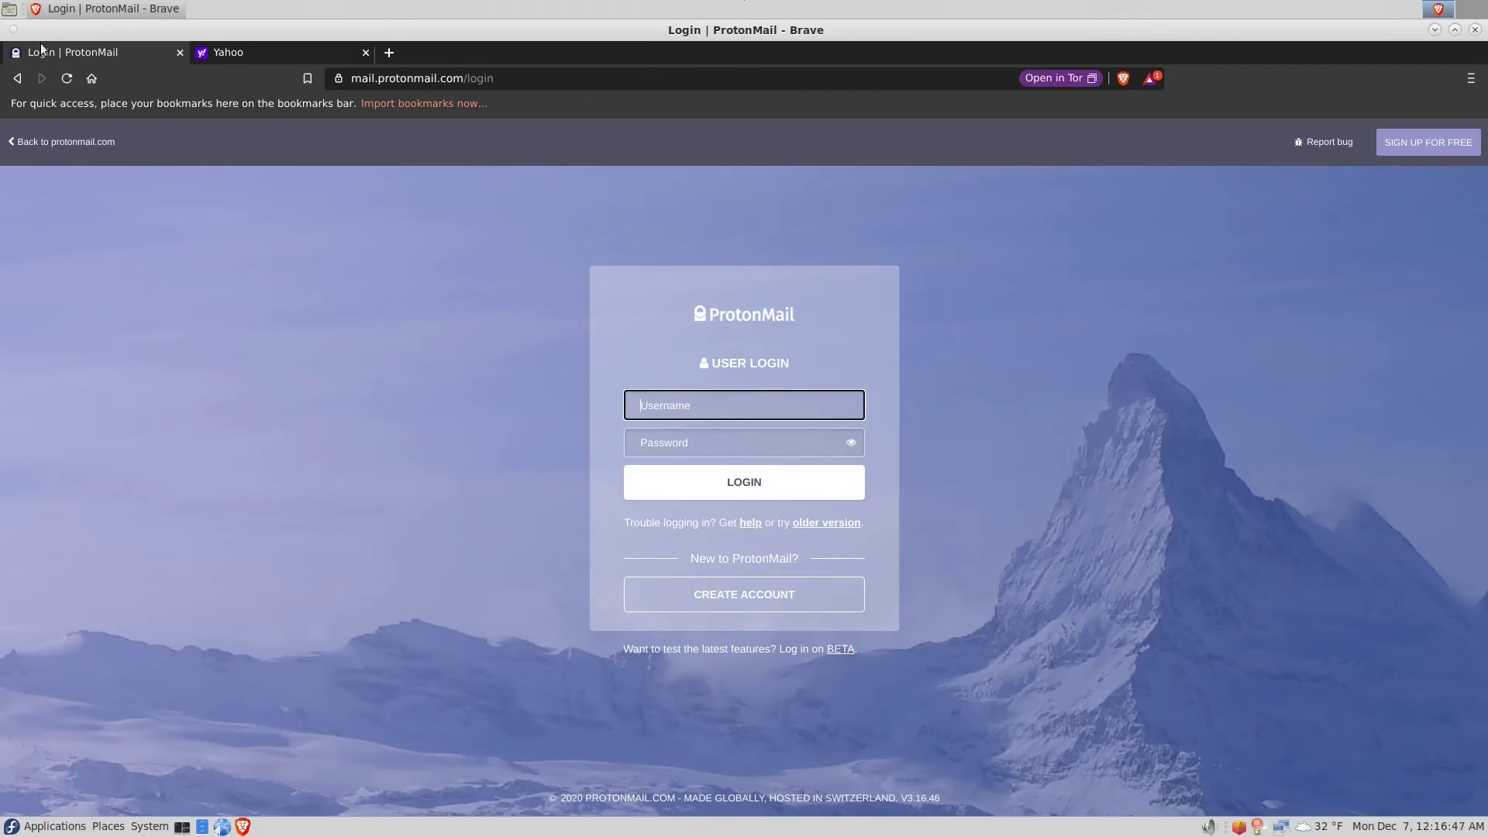
Step: Check the passwords and bookmarks backup files on the desktop, then restore Brave
left_click(10, 9)
left_click(69, 337)
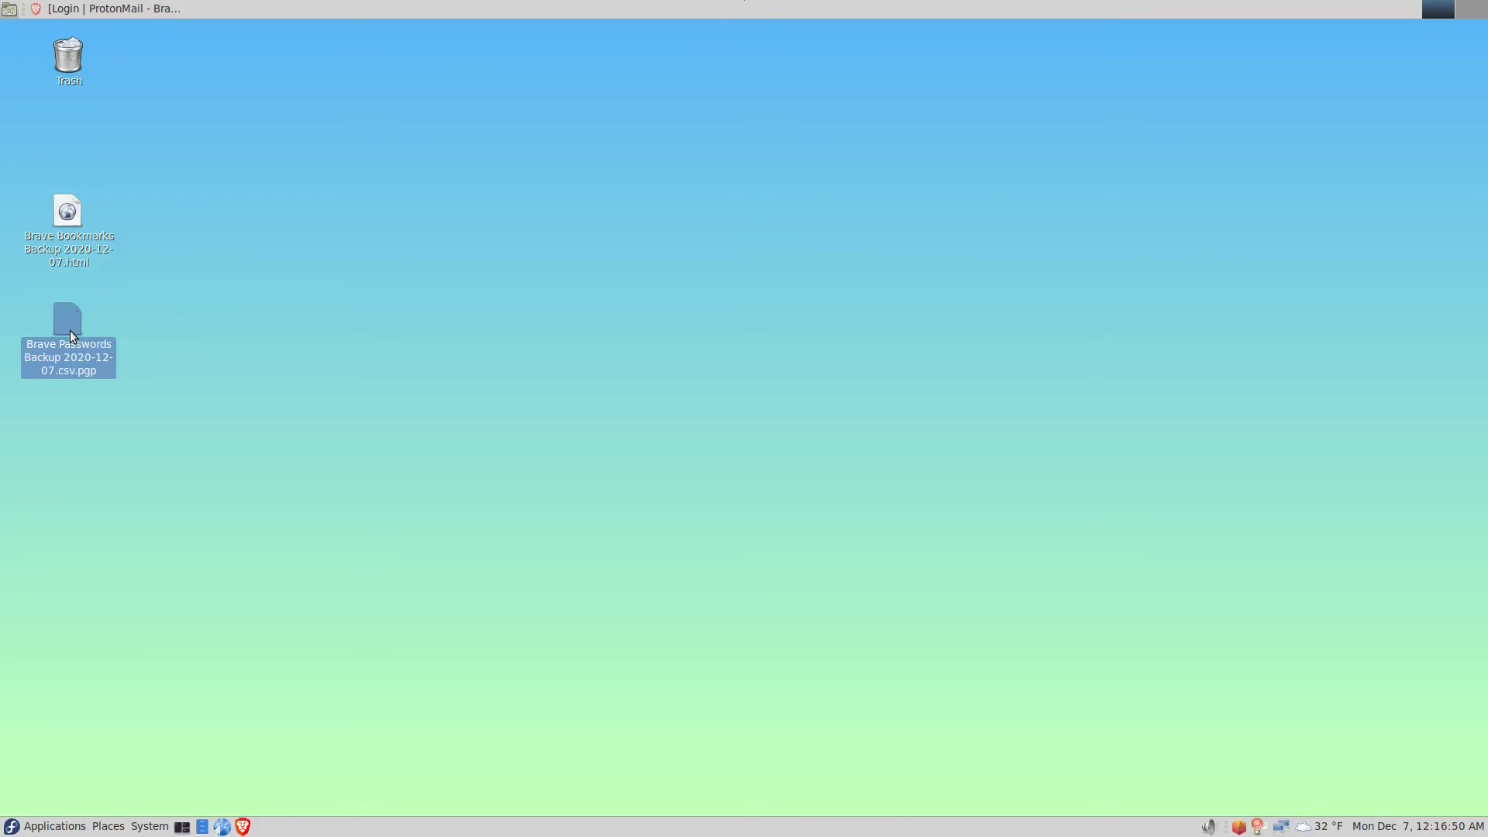
left_click(65, 226)
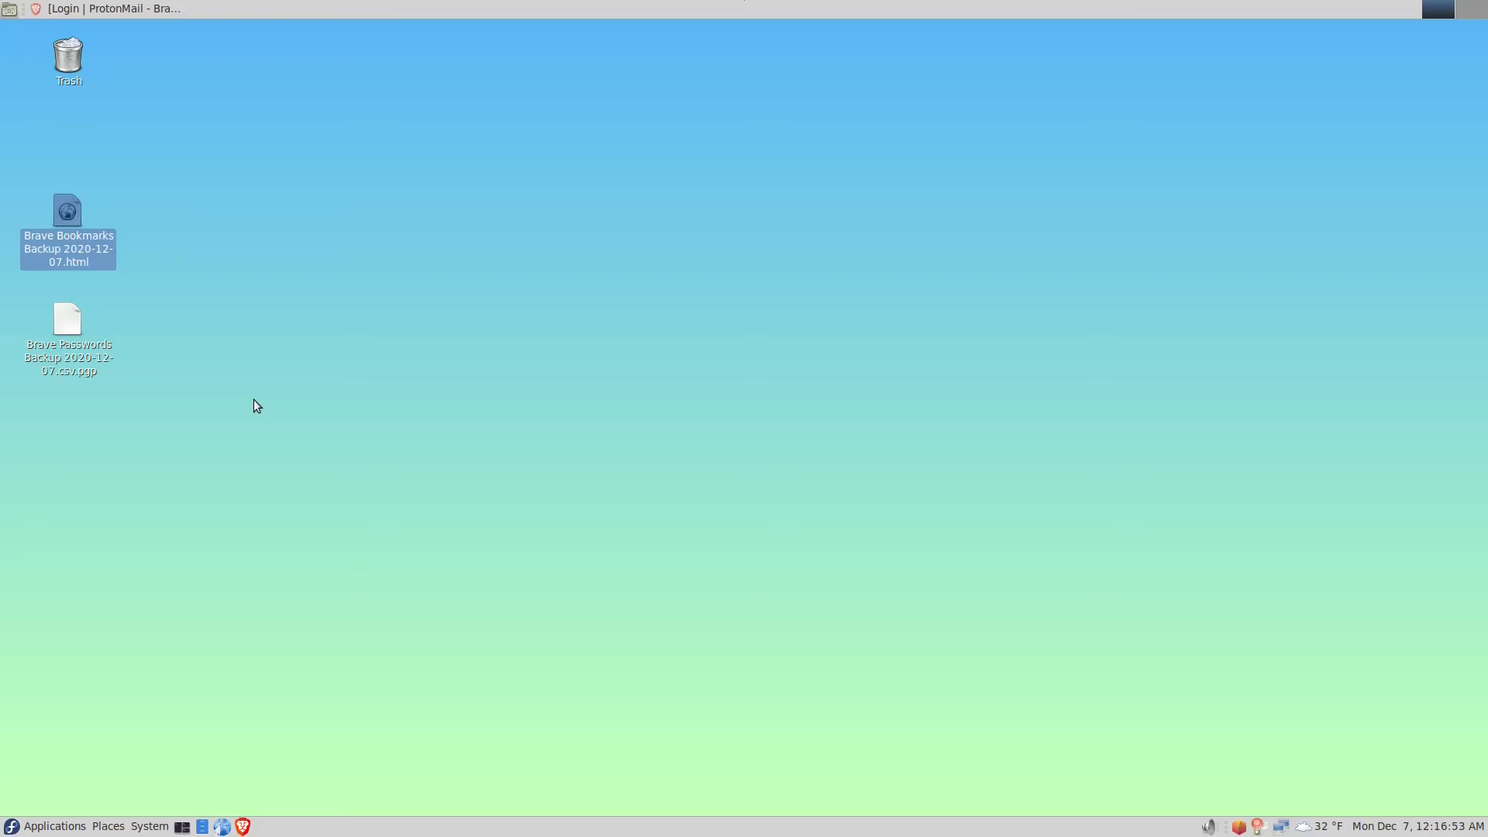
left_click(46, 8)
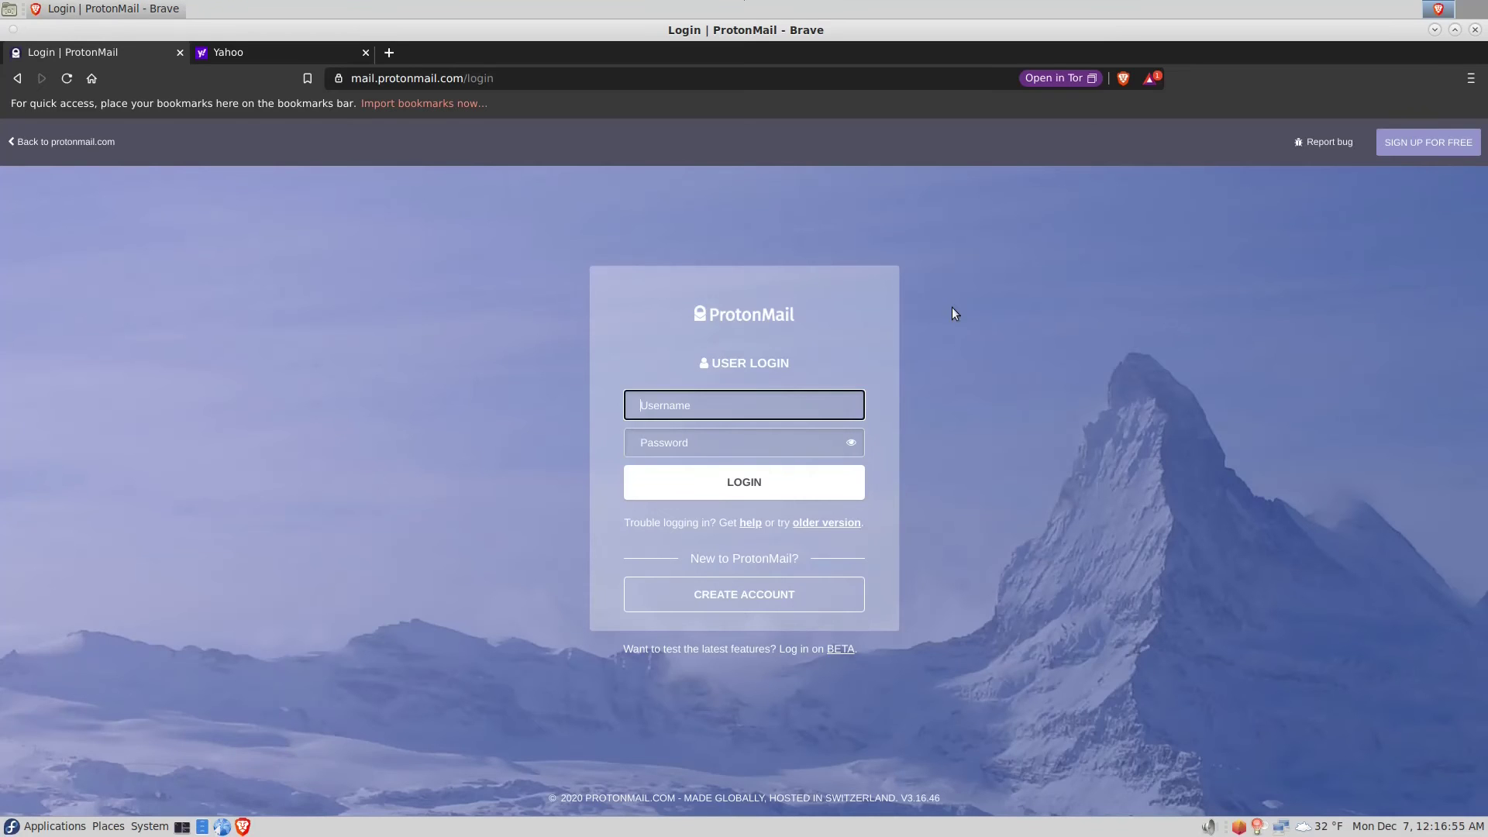
Step: Import bookmarks from Brave Bookmarks Backup 2020-12-07.html on the Desktop
left_click(1470, 79)
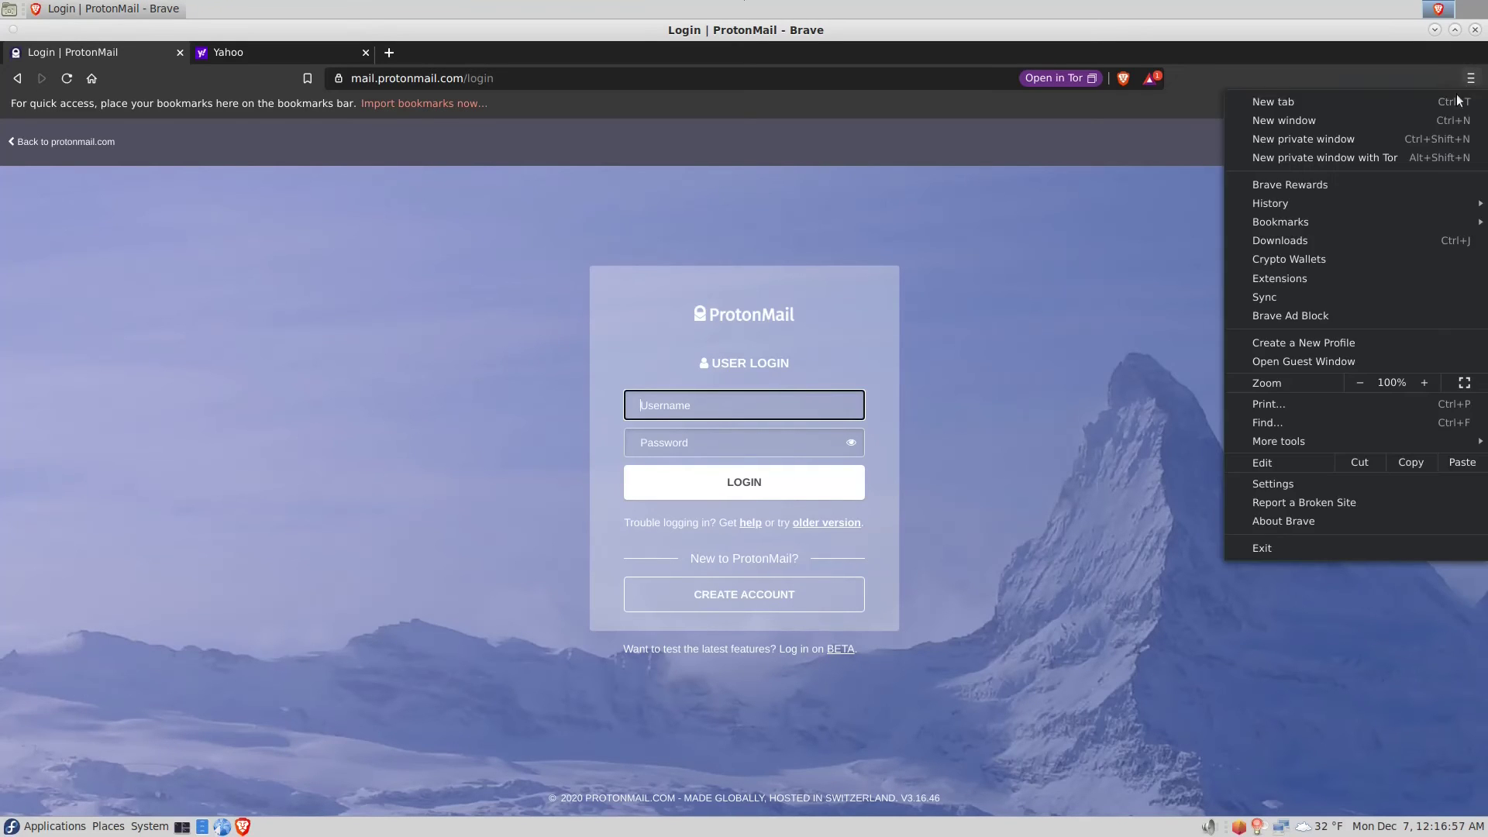
mouse_move(1396, 229)
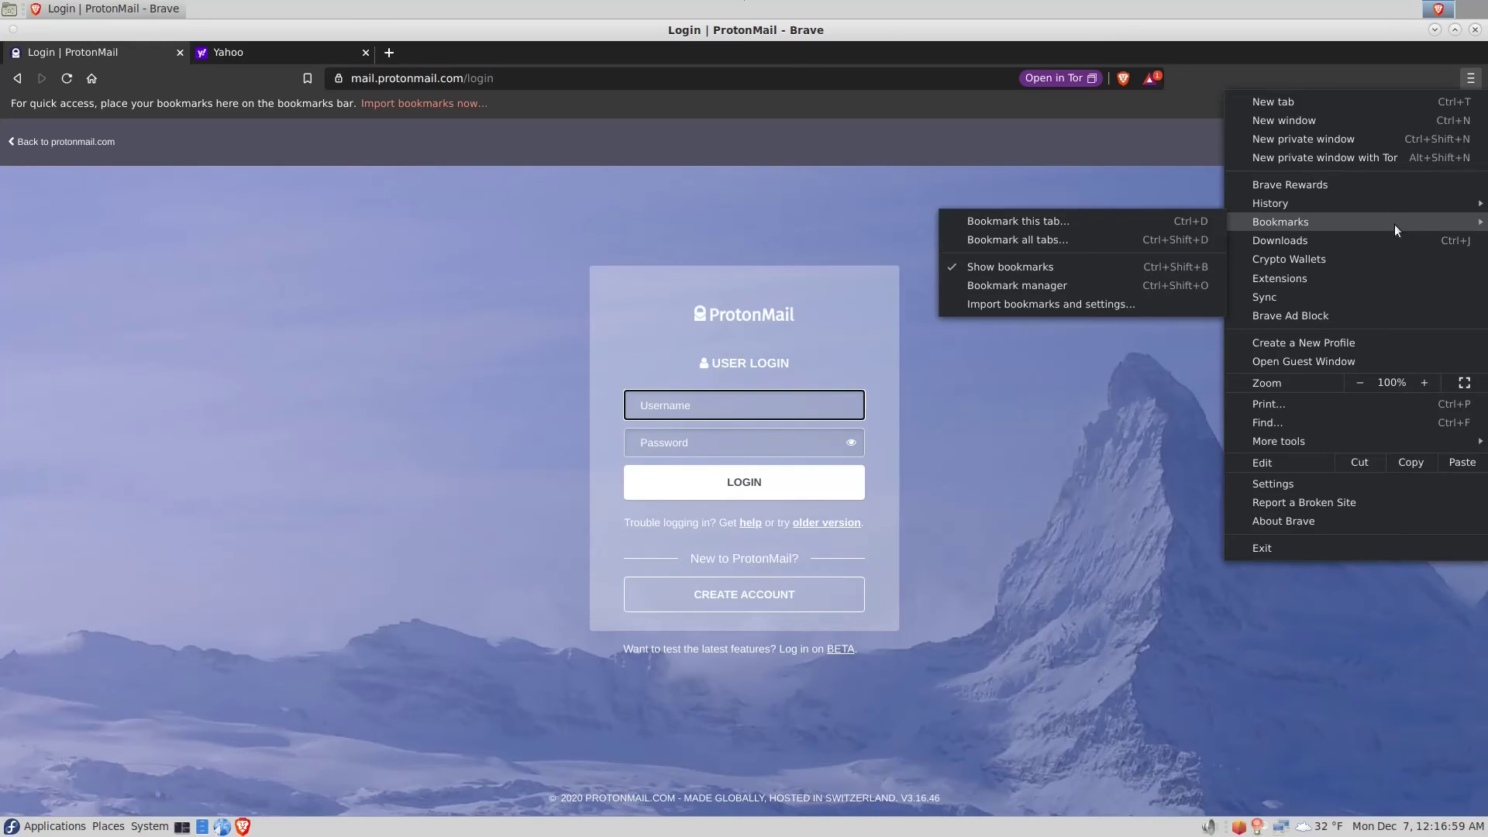
left_click(1028, 292)
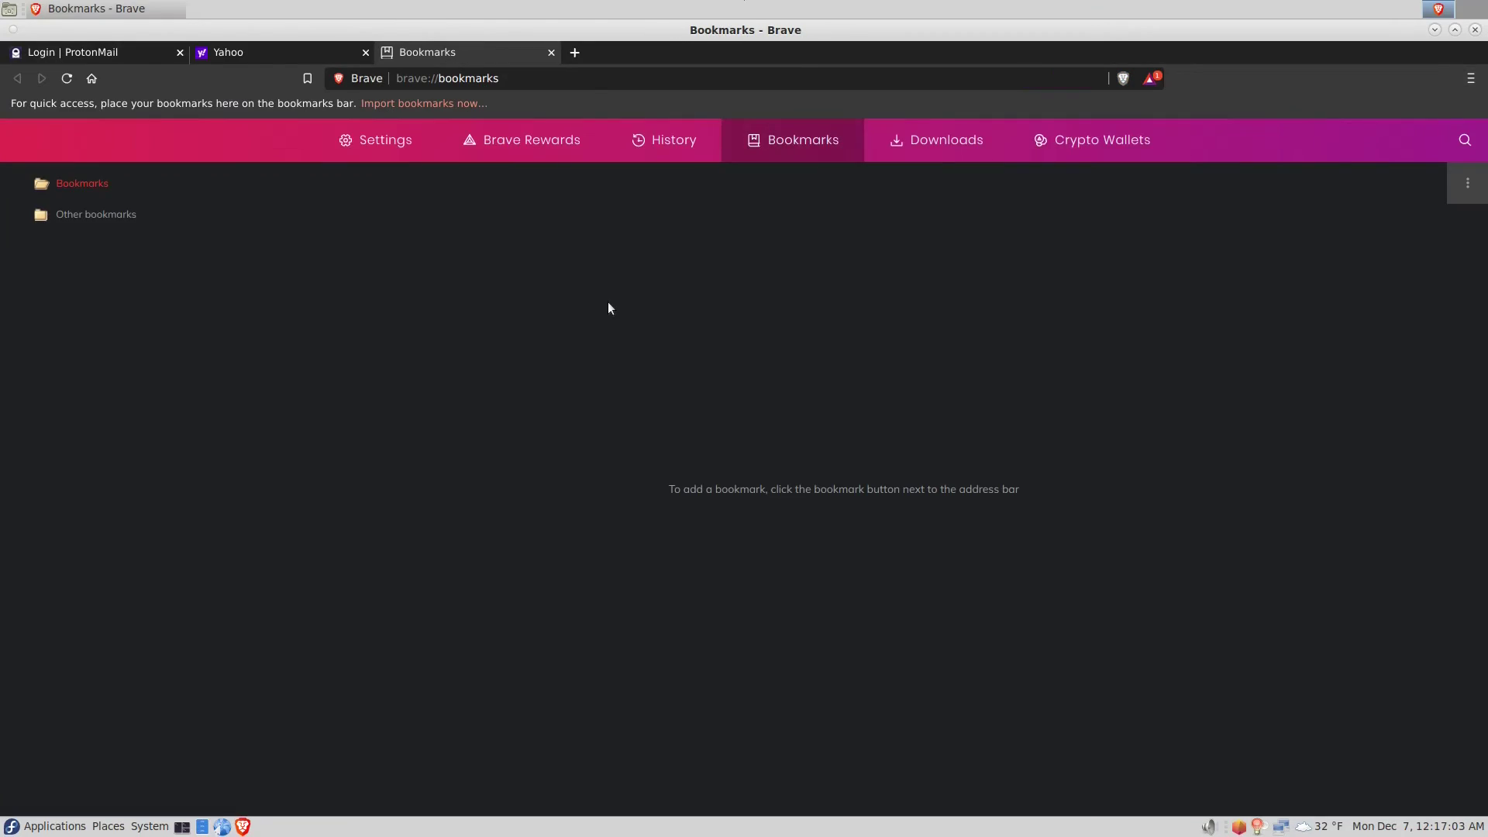
left_click(1467, 187)
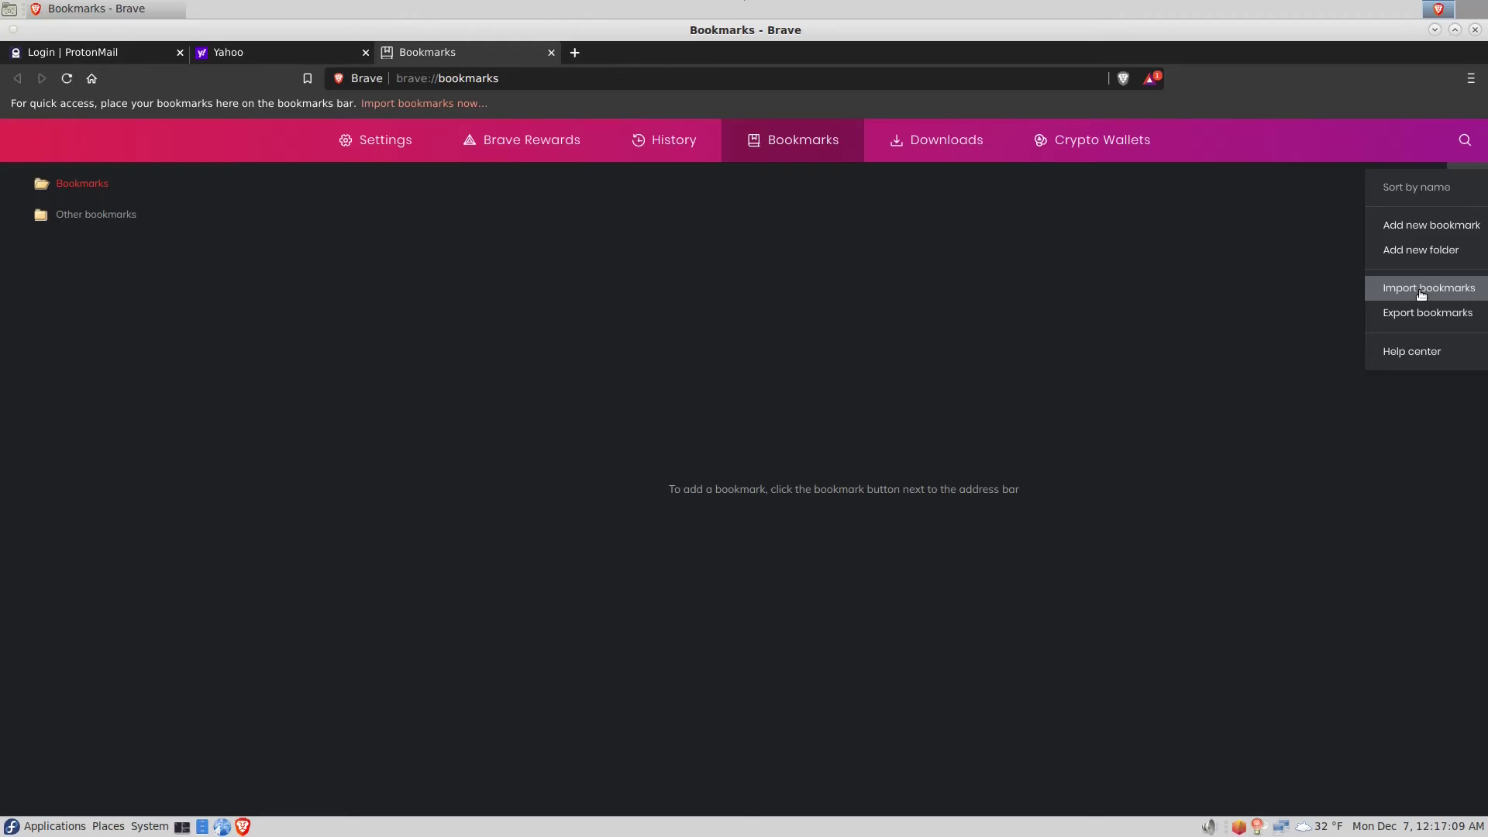
left_click(1421, 288)
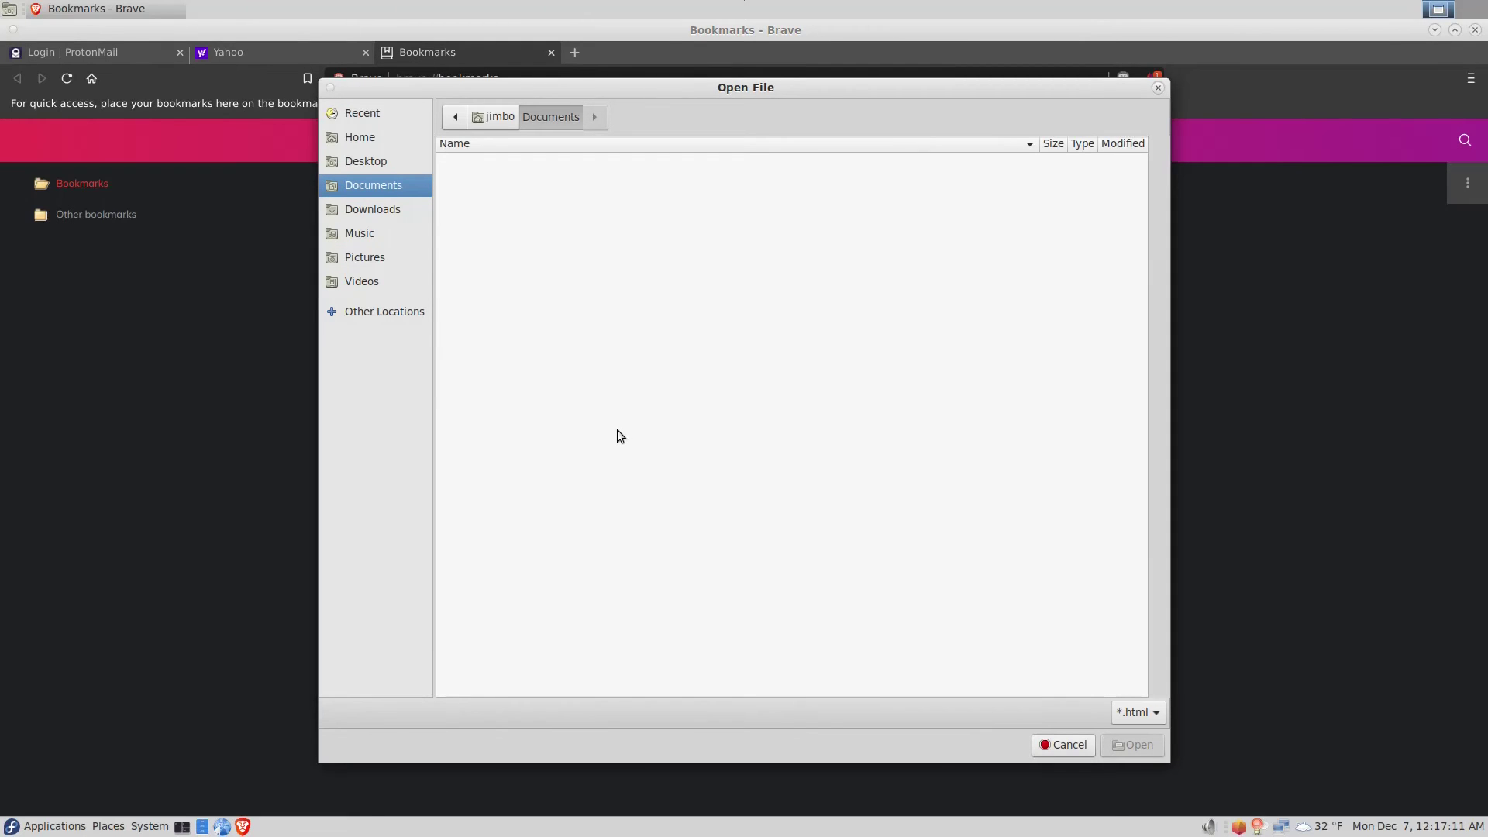
left_click(394, 166)
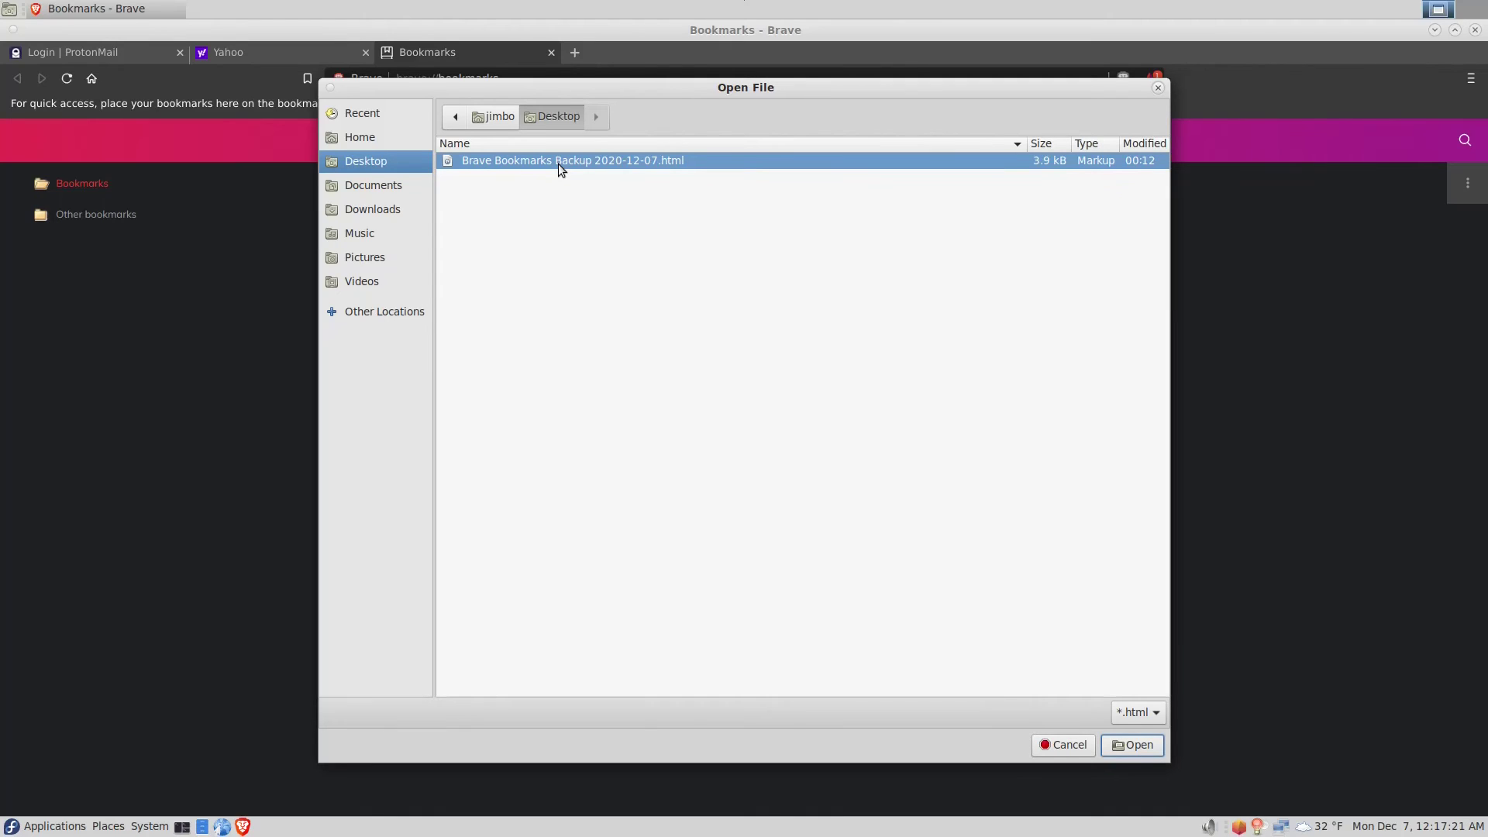
left_click(1133, 745)
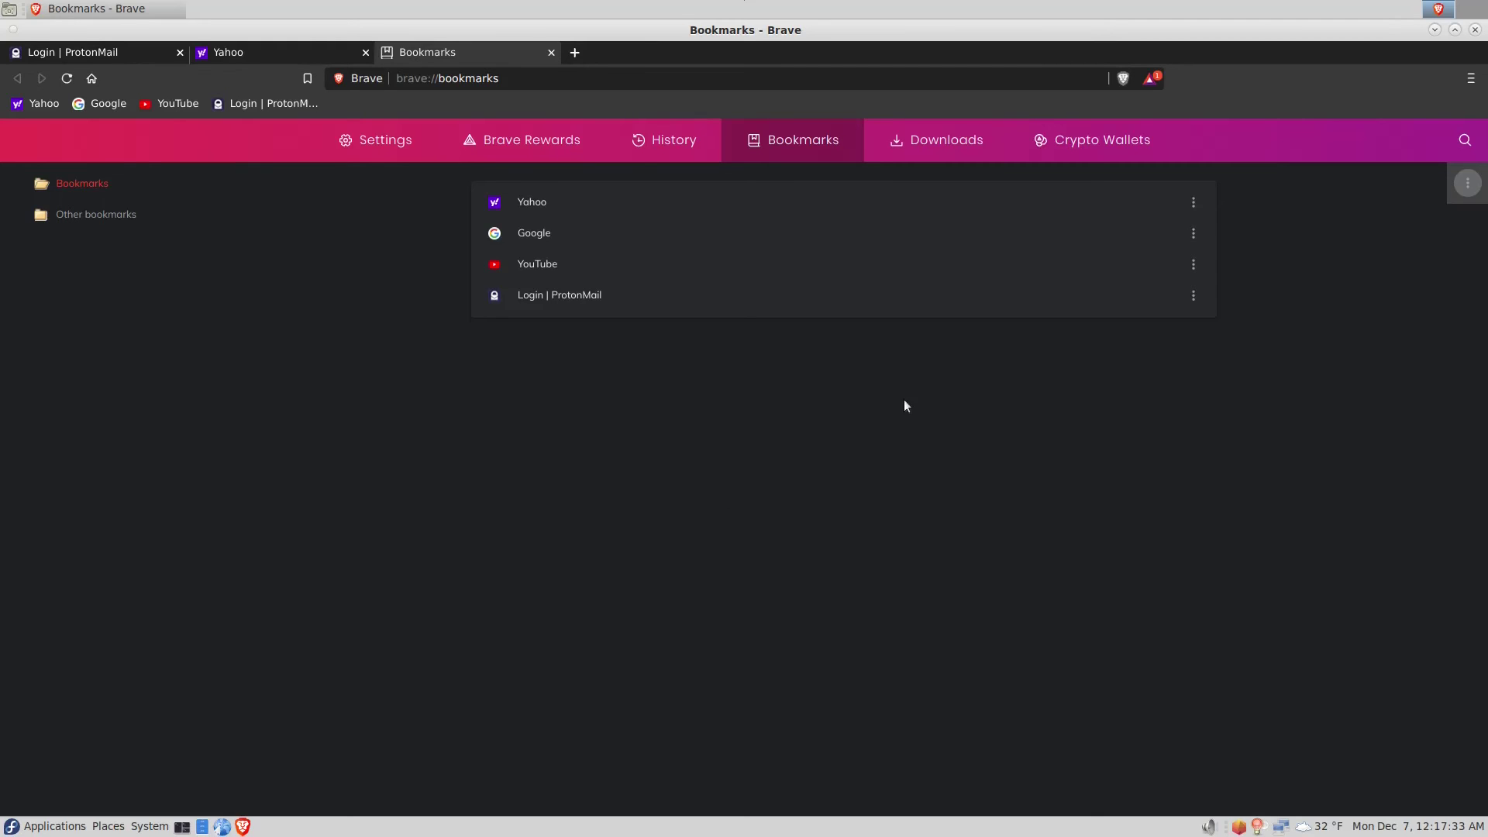
Step: Decrypt the .csv.pgp passwords backup into Brave Passwords Backup 2020-12-07.csv, then return to Brave
left_click(9, 11)
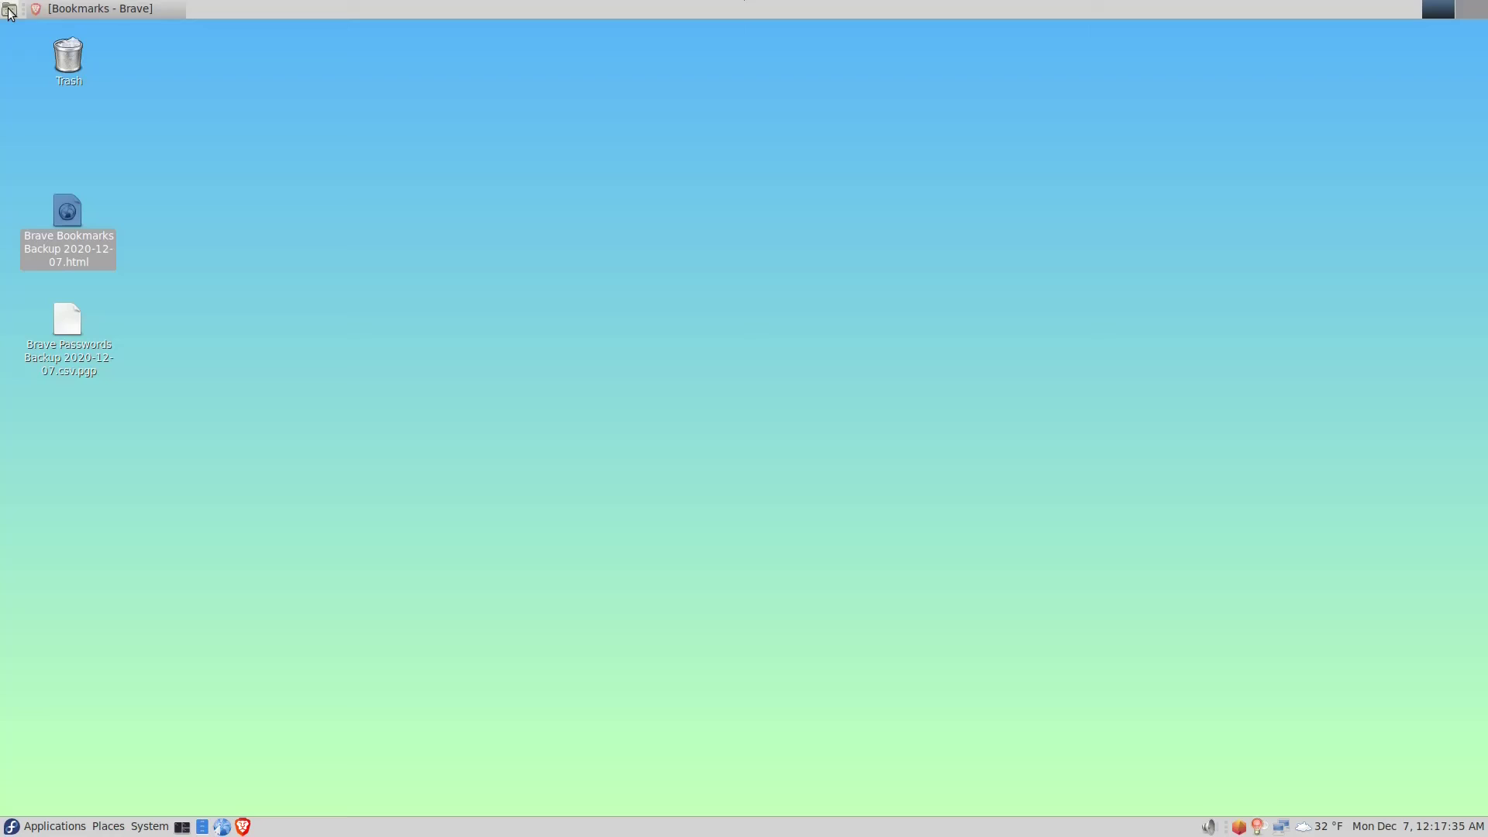
right_click(69, 331)
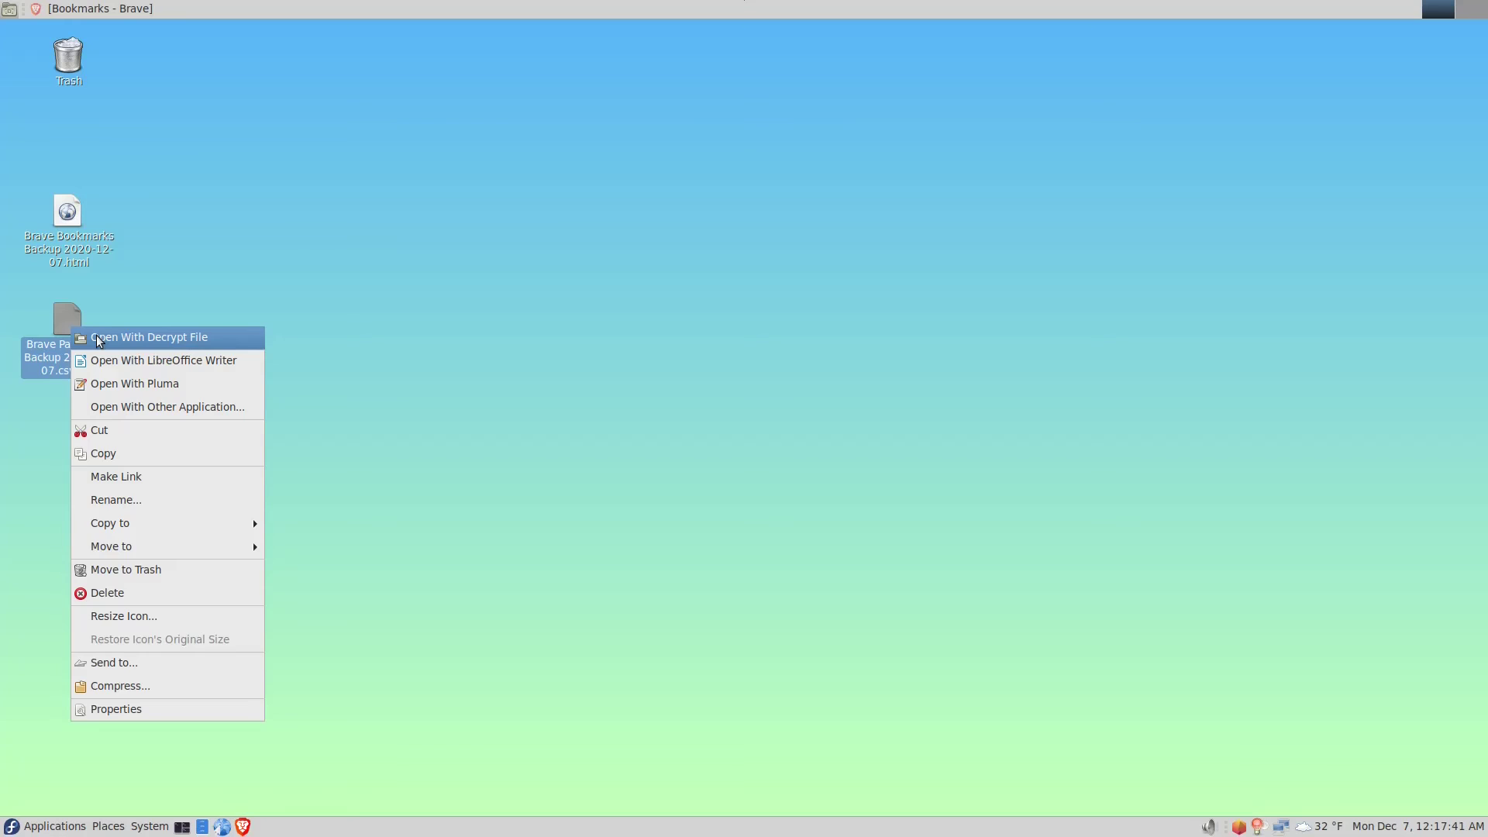
left_click(96, 336)
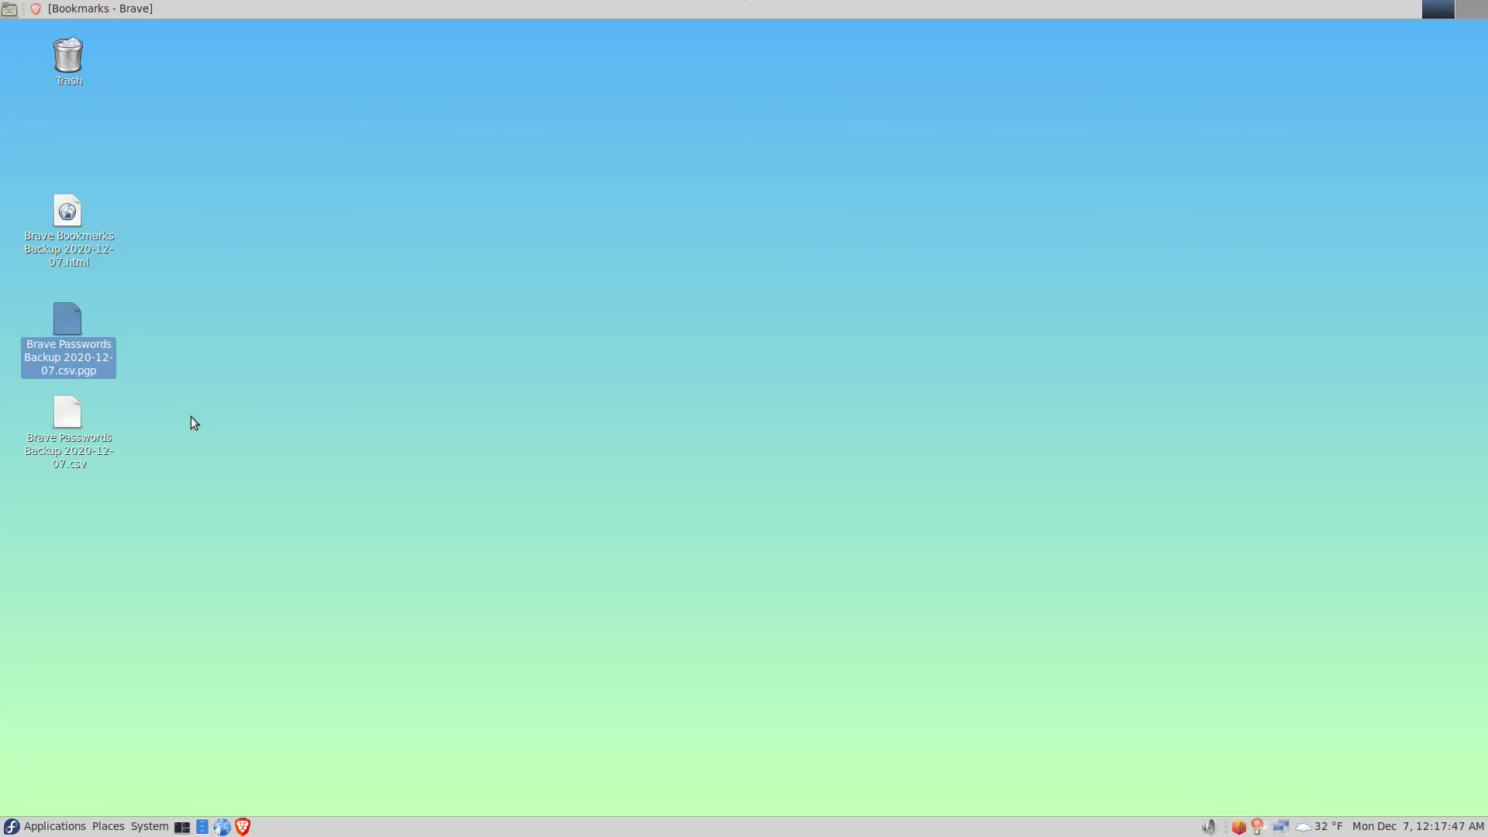
left_click(72, 416)
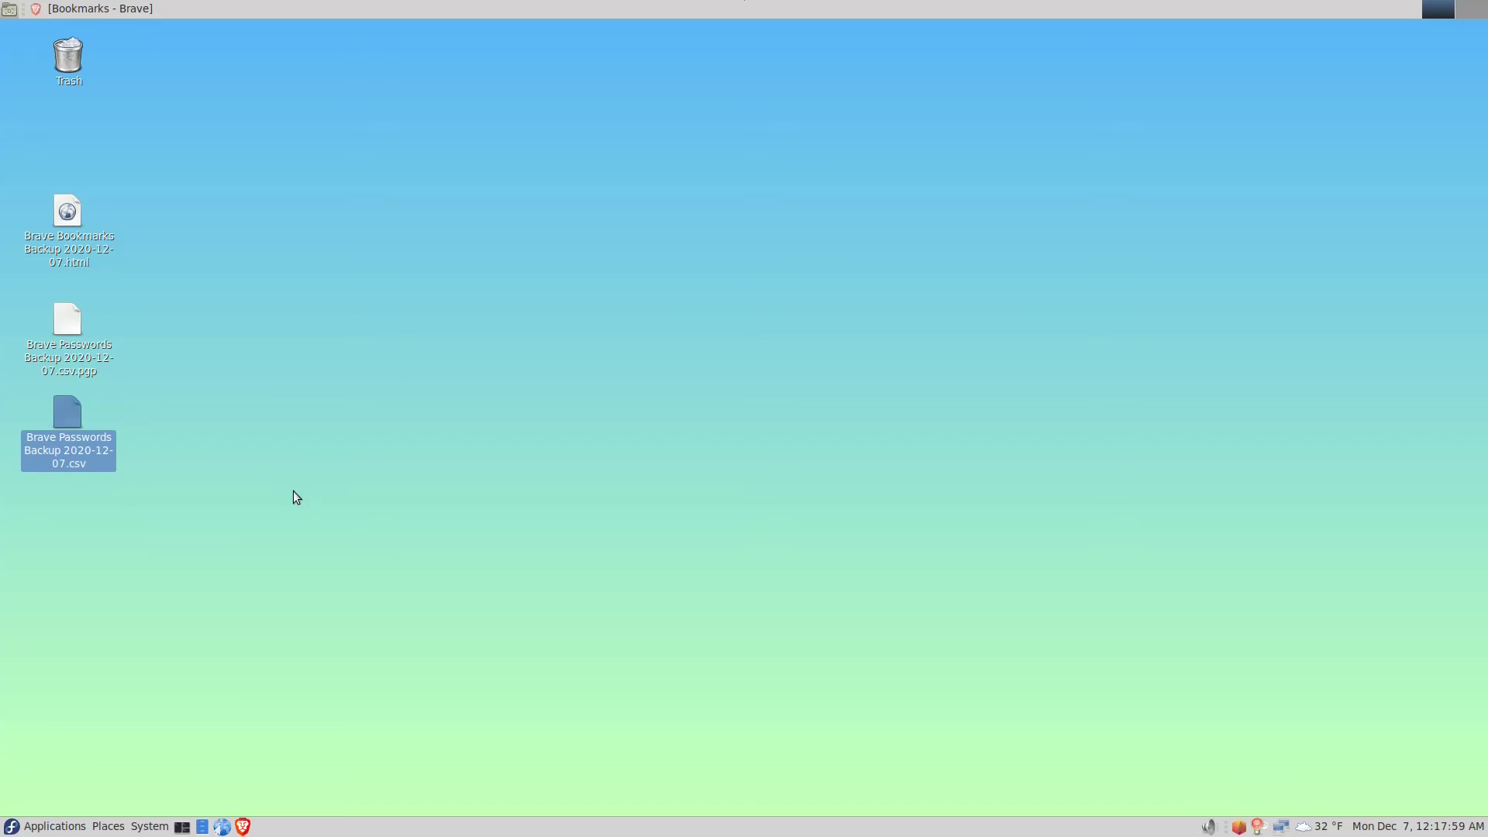
left_click(119, 10)
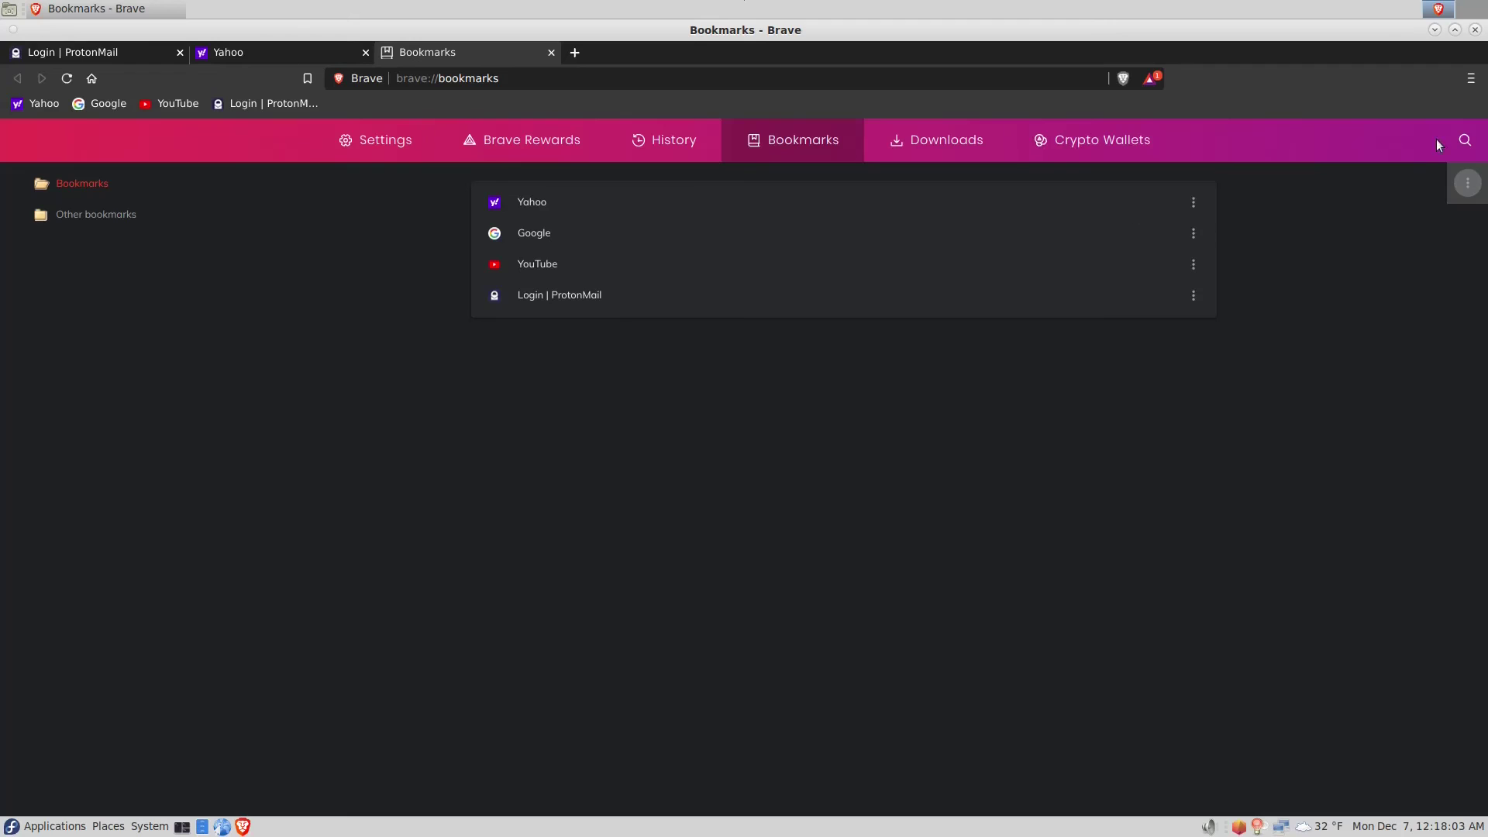
Step: Open the saved passwords page in Brave's Autofill settings
left_click(1470, 79)
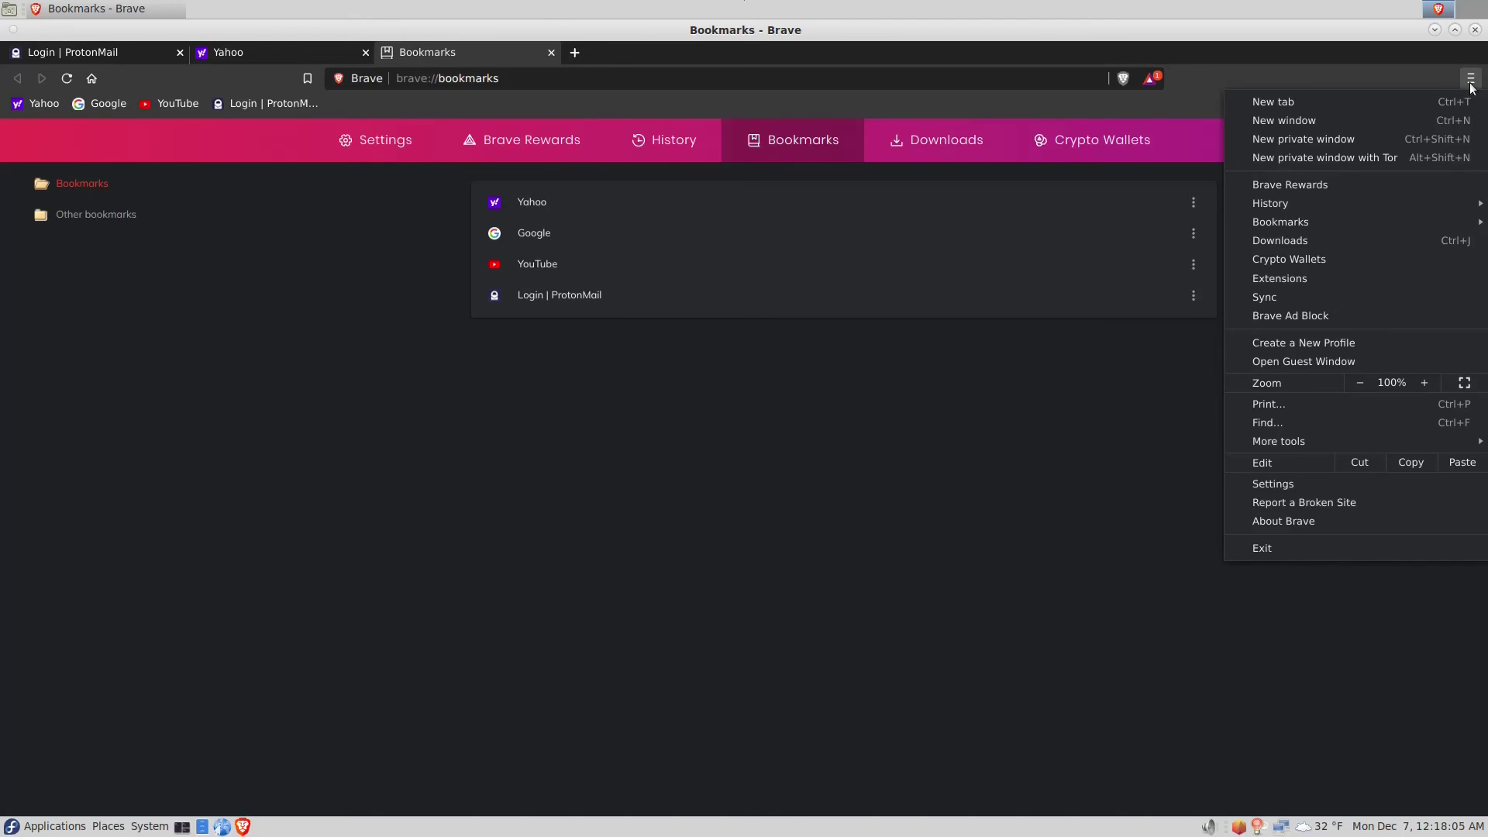
left_click(1332, 484)
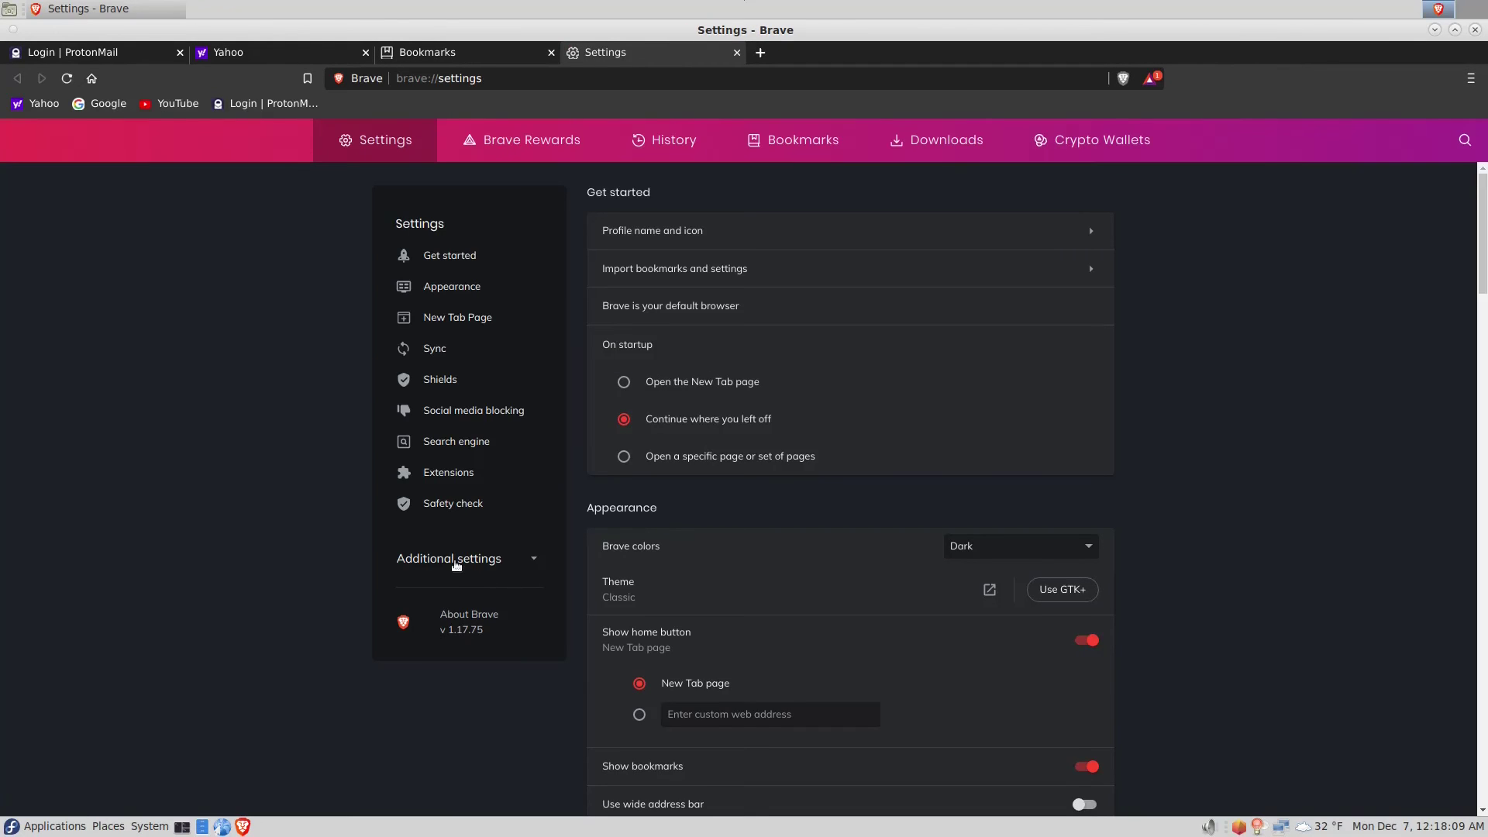
left_click(455, 559)
left_click(453, 568)
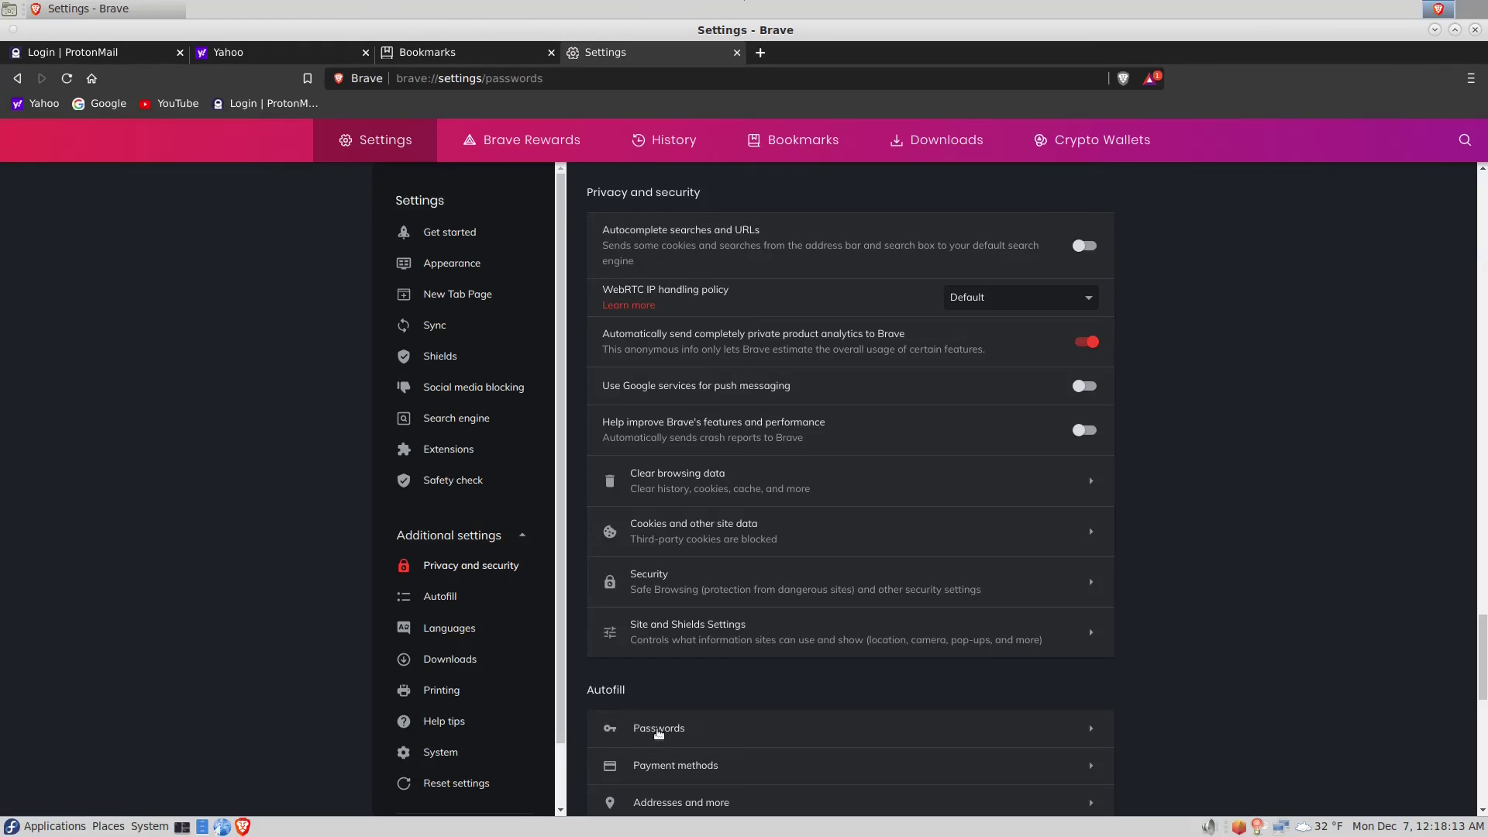
left_click(658, 731)
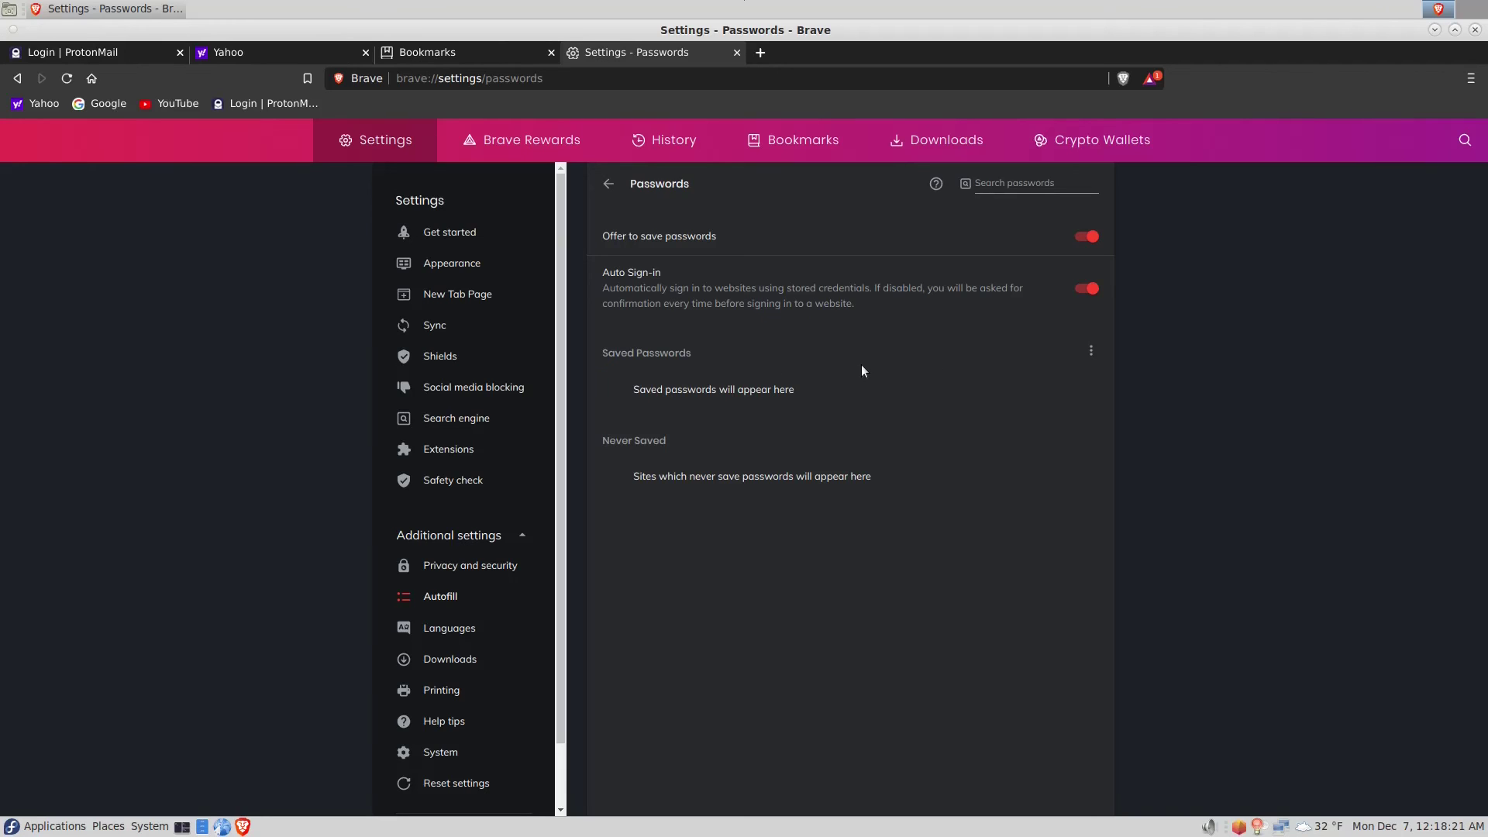
Step: Import passwords from Brave Passwords Backup 2020-12-07.csv on the Desktop
left_click(1091, 353)
left_click(1082, 364)
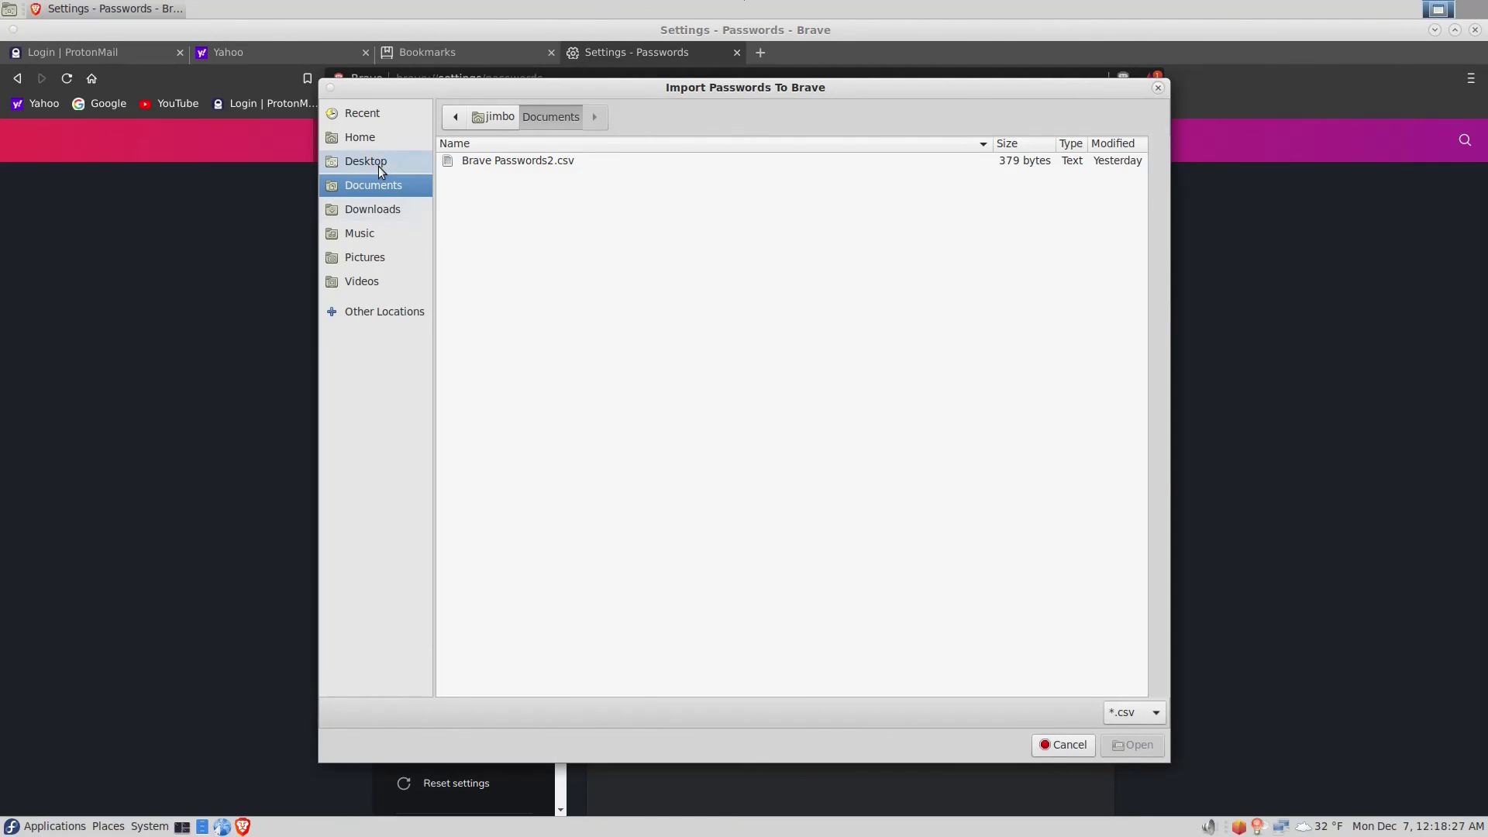
left_click(378, 163)
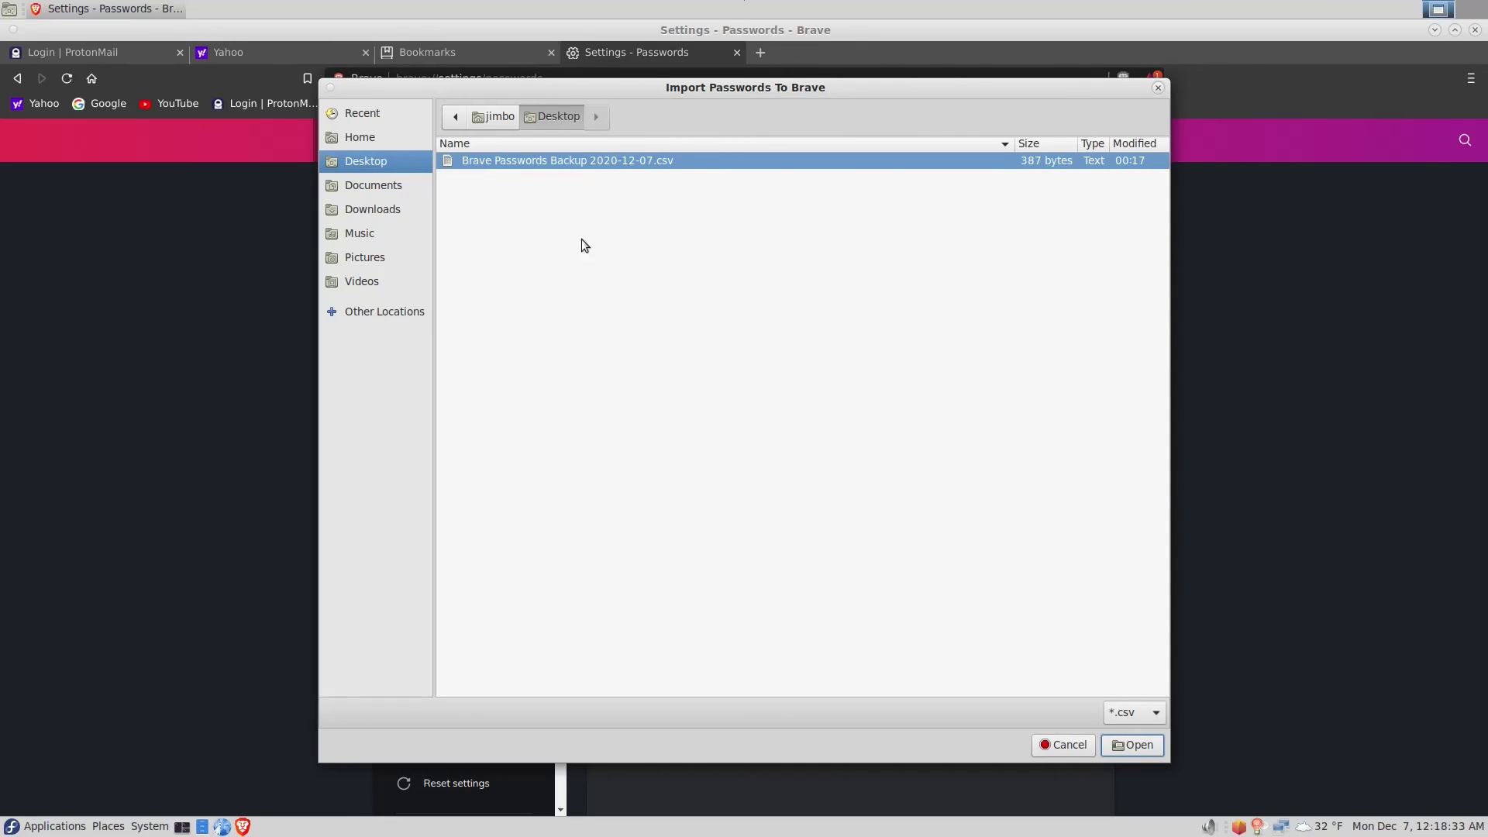
left_click(1123, 746)
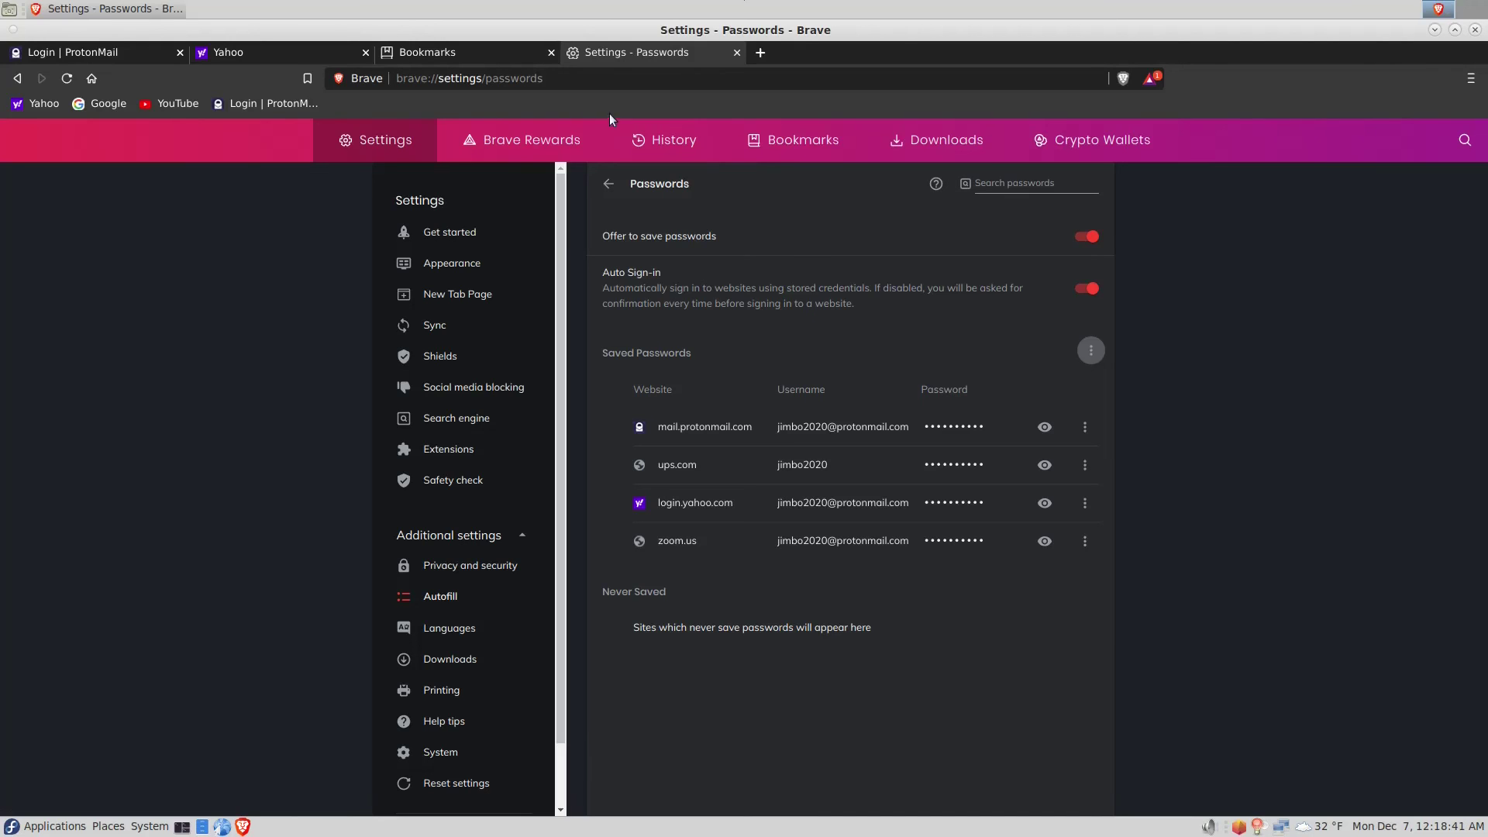
Step: Close the settings and bookmarks tabs, reload the ProtonMail login, and autofill the saved credentials
left_click(736, 50)
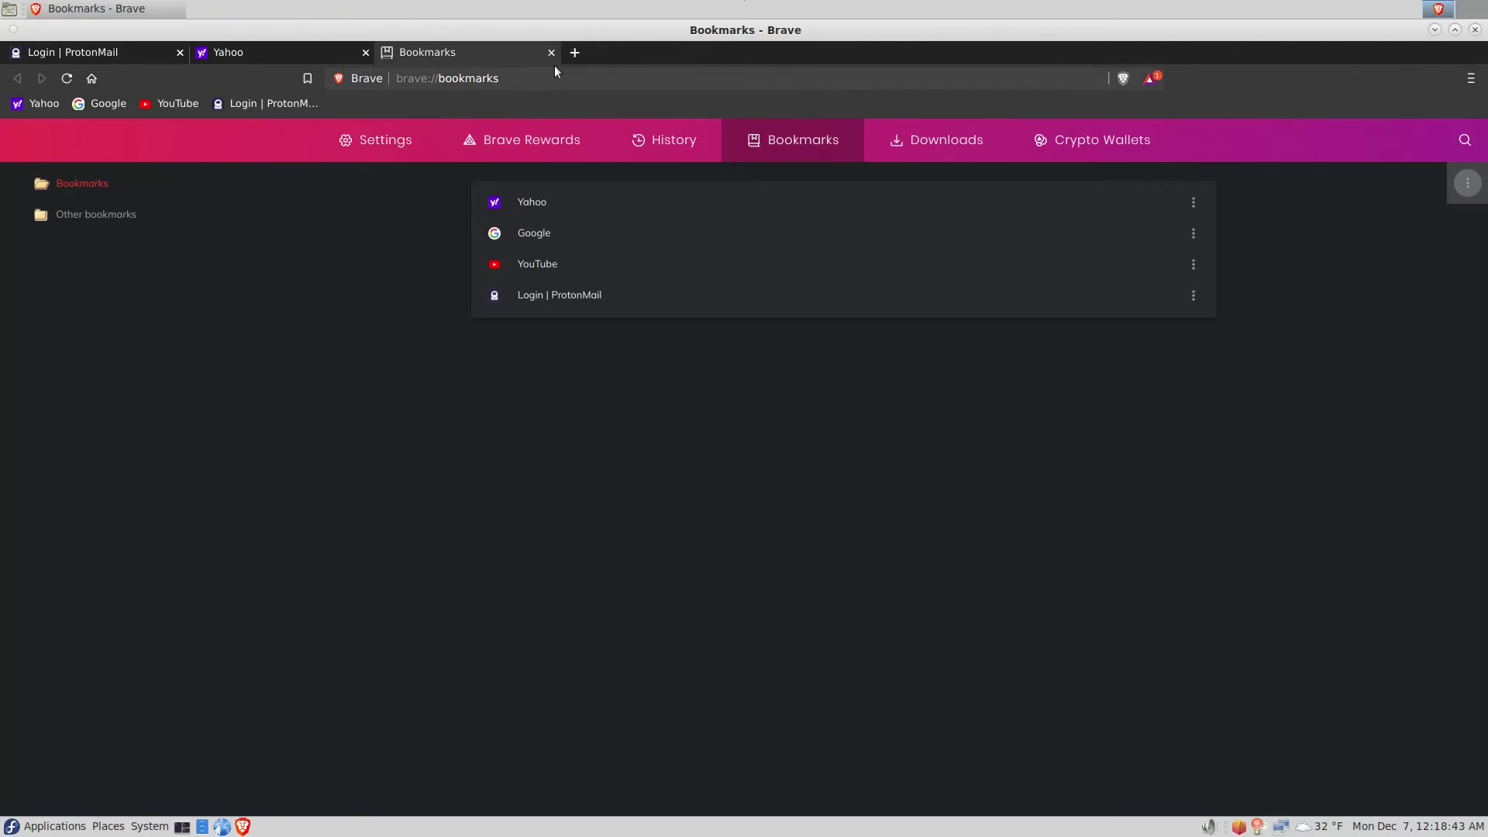
left_click(551, 53)
left_click(131, 60)
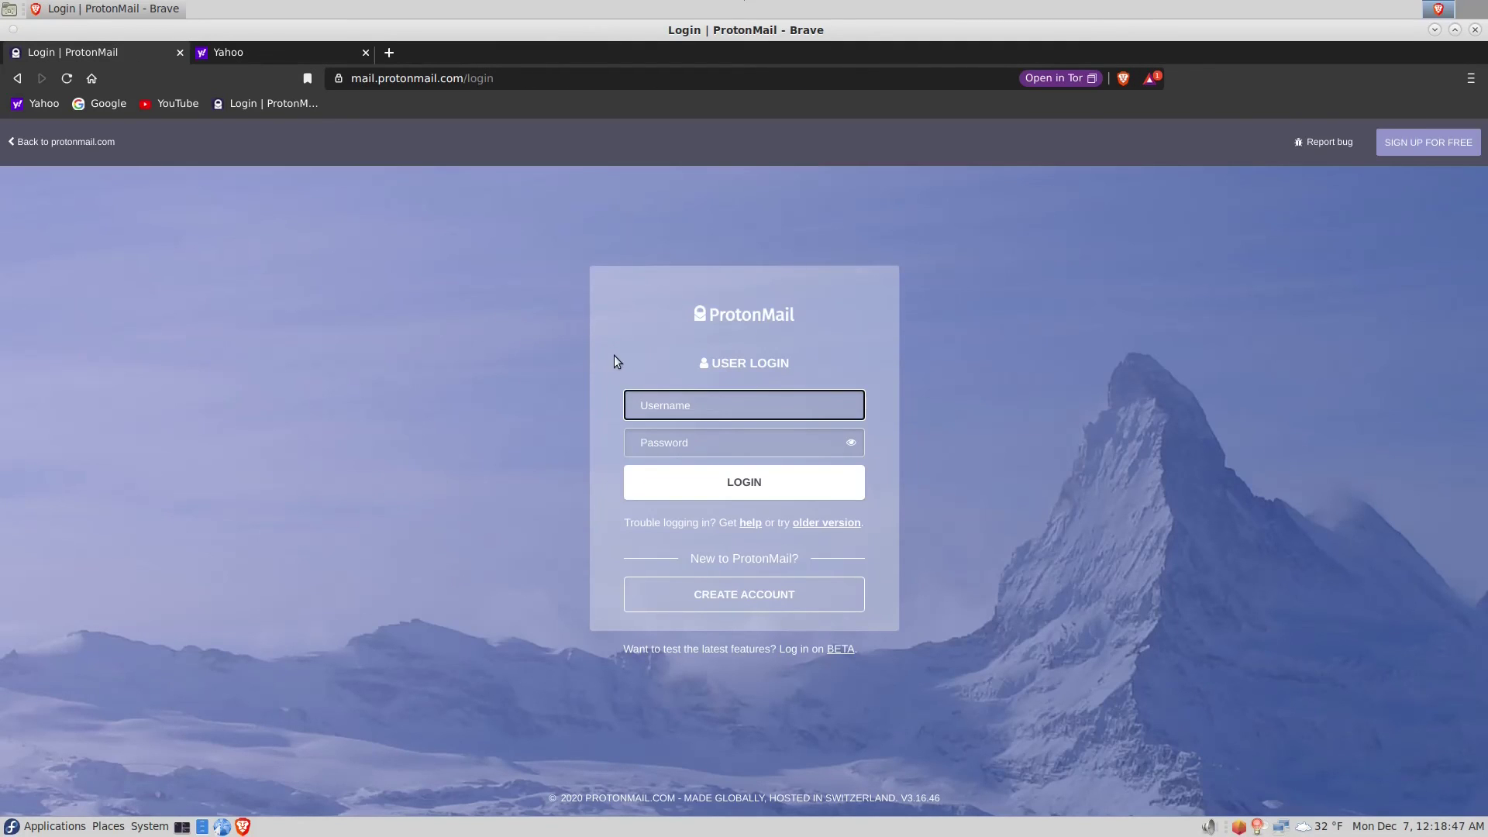
left_click(67, 78)
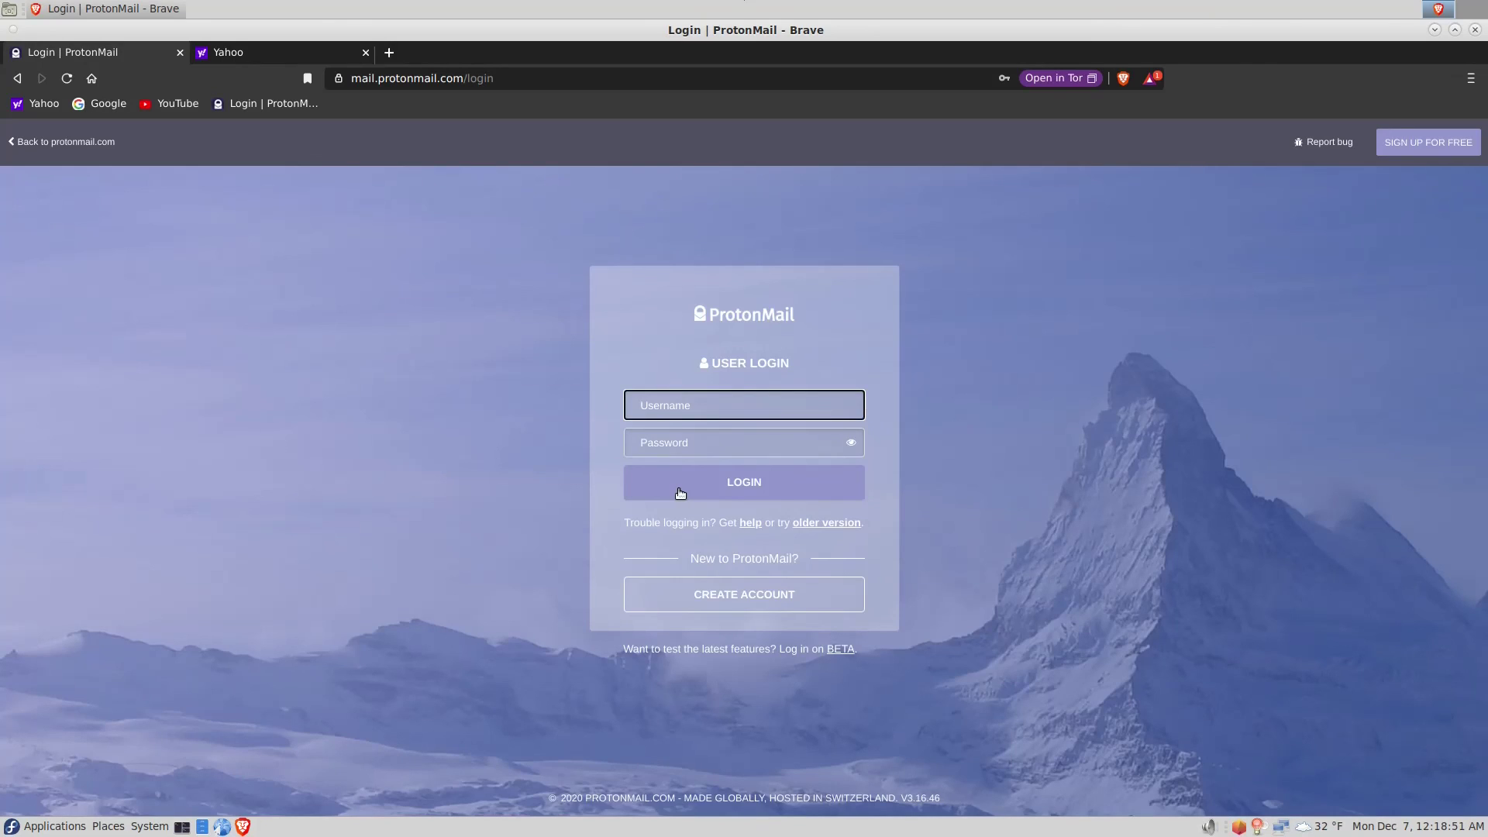
left_click(695, 411)
left_click(692, 439)
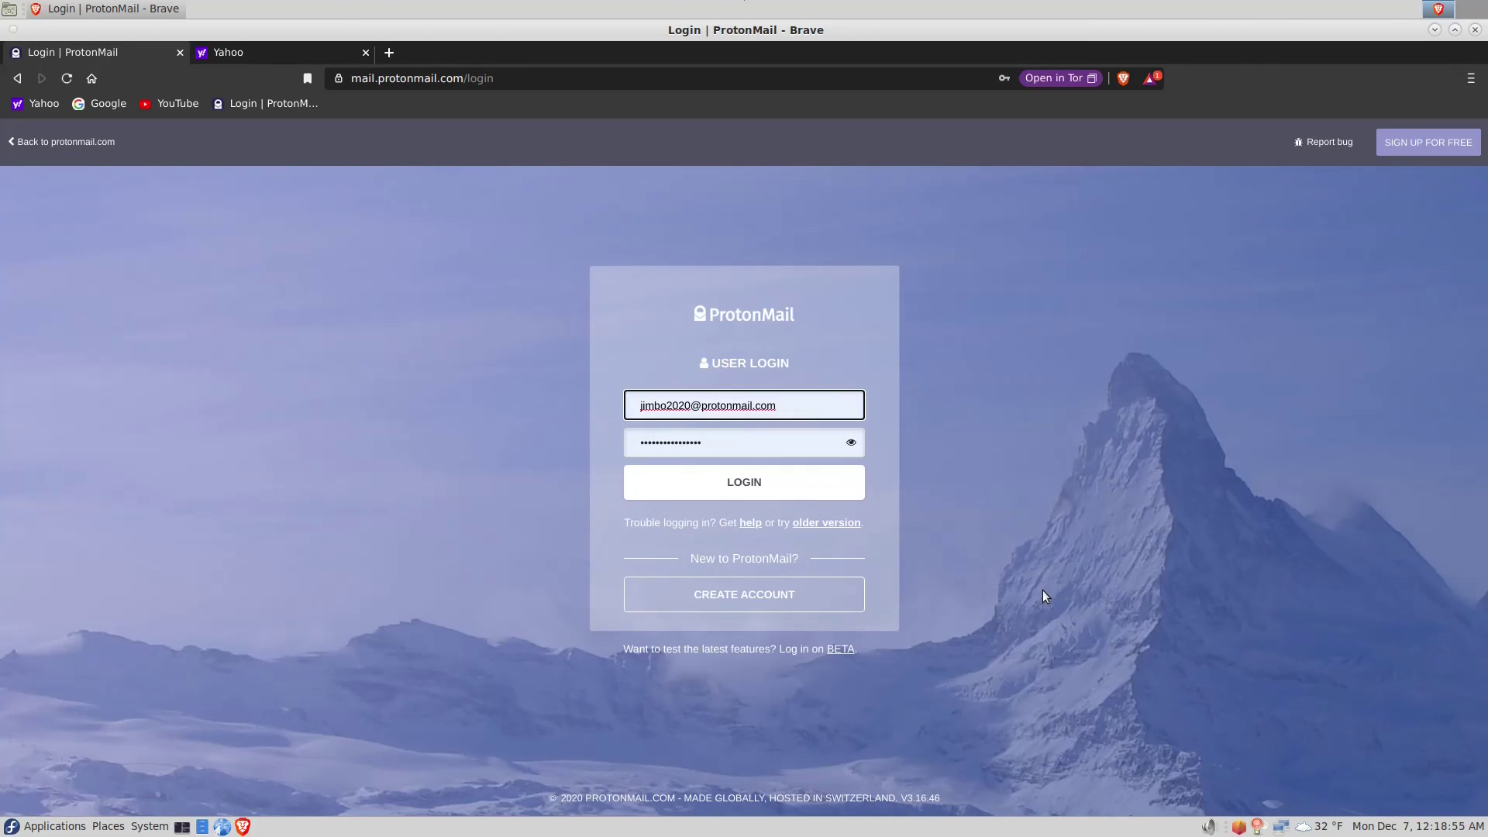